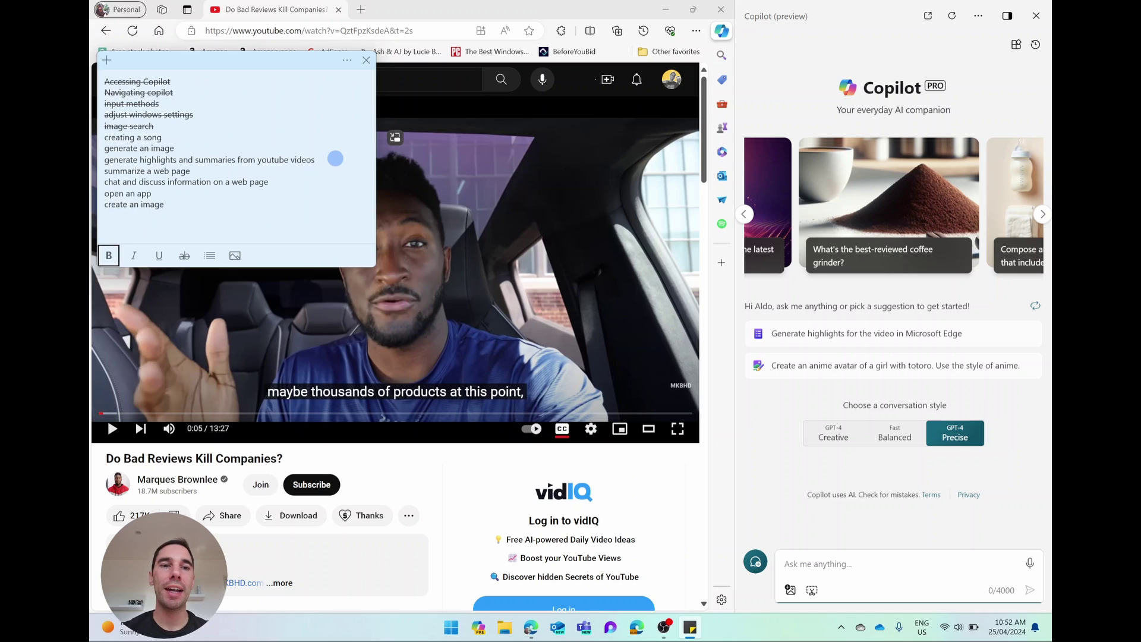
Bring the YouTube video page to the front and ask Copilot to generate its highlights
left_click(442, 102)
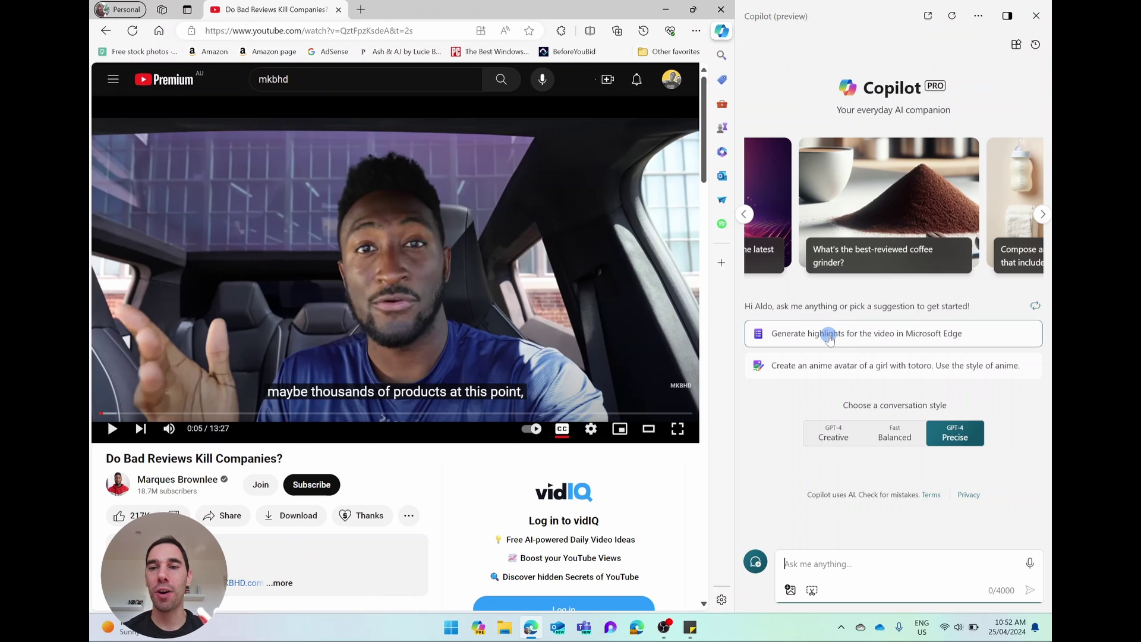
left_click(830, 338)
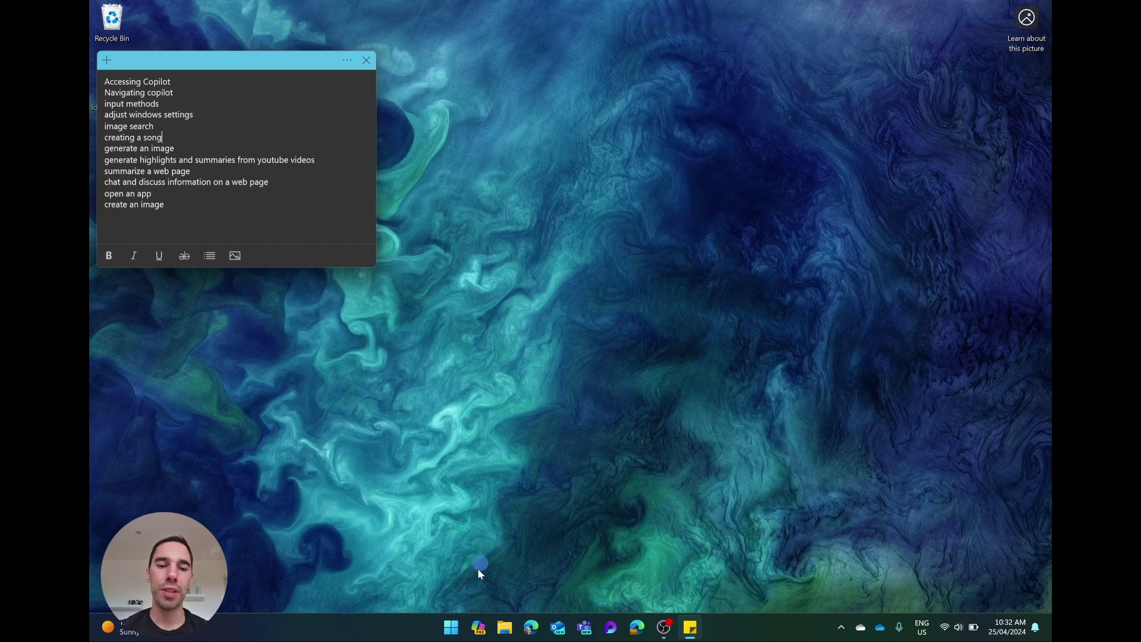
Search 'update' from Start, run Check for updates in Windows Update, then close Settings
left_click(453, 626)
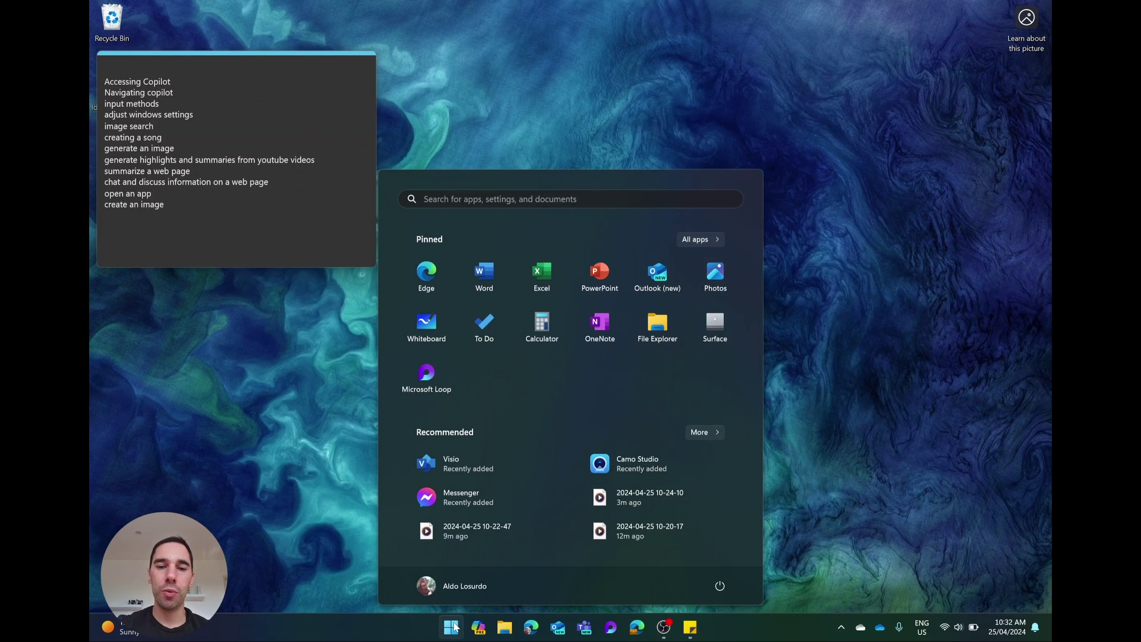
type("update")
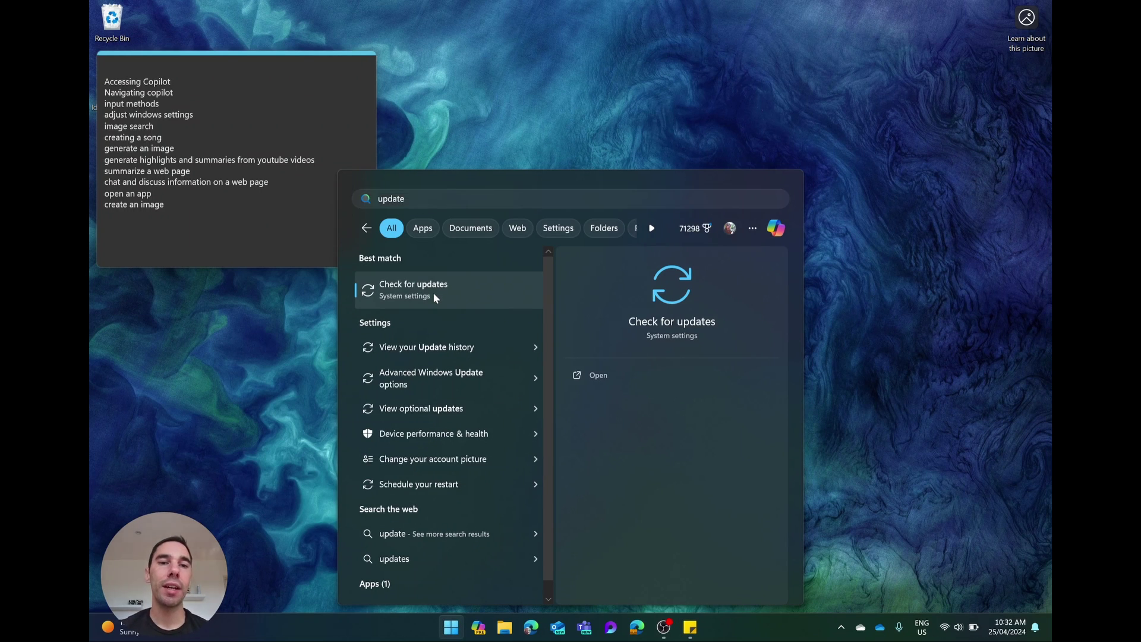
left_click(436, 295)
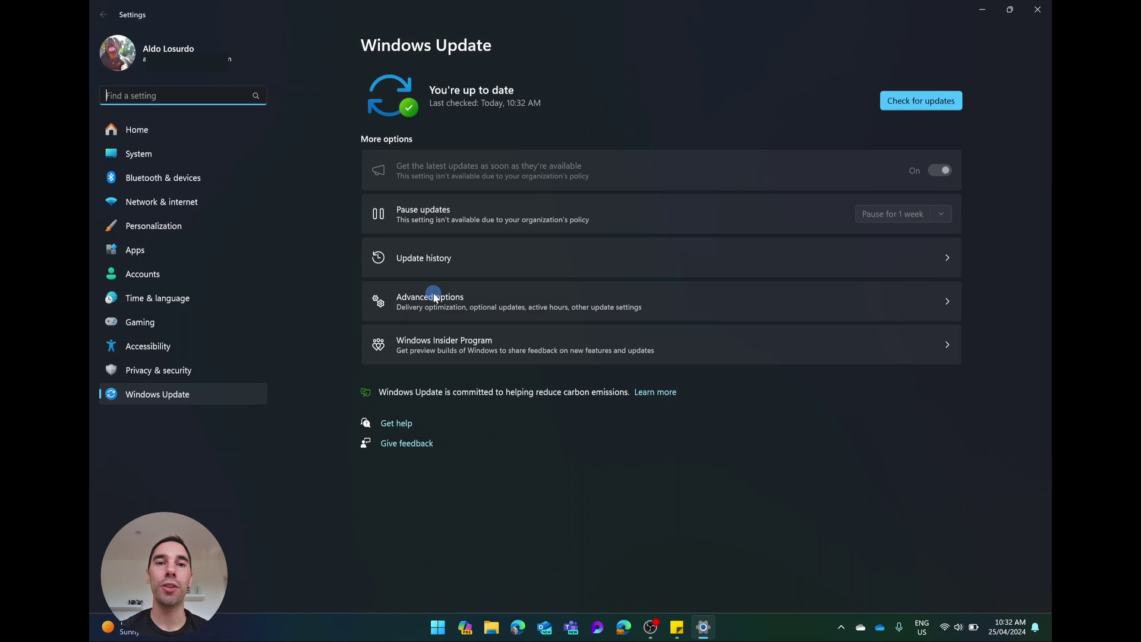
left_click(923, 102)
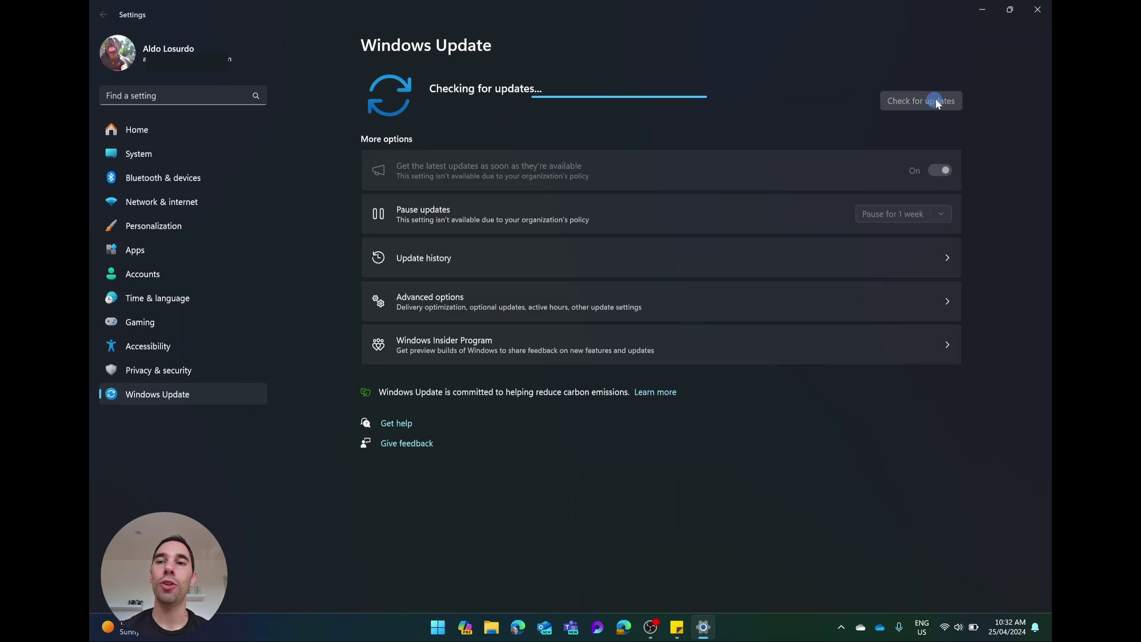
left_click(1041, 9)
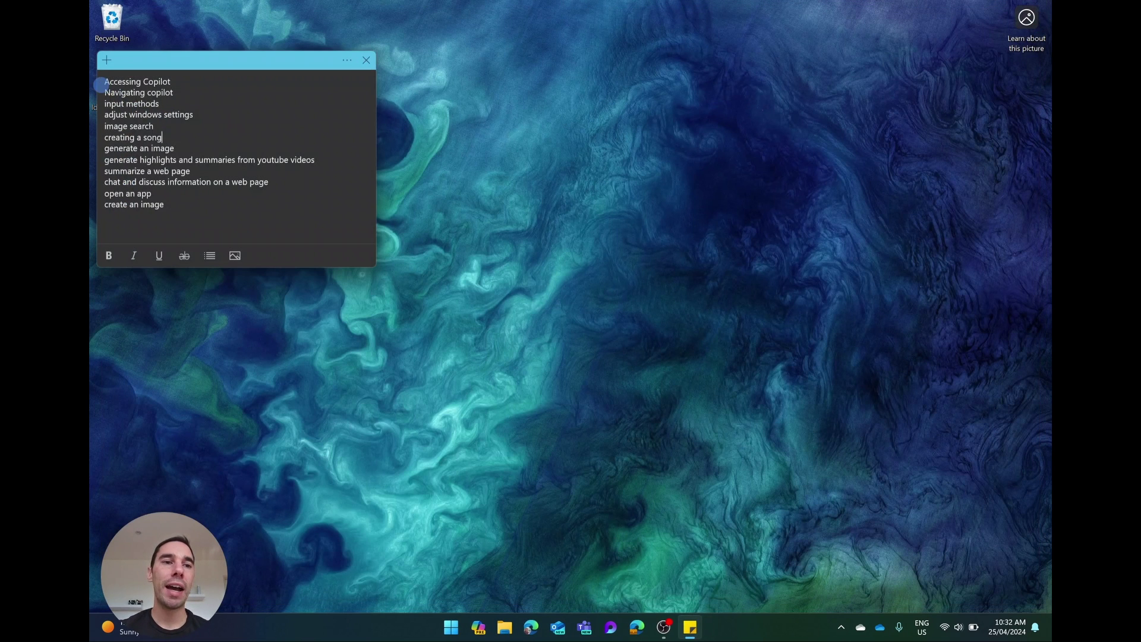
triple_click(105, 80)
left_click_drag(105, 77, 194, 205)
left_click(194, 205)
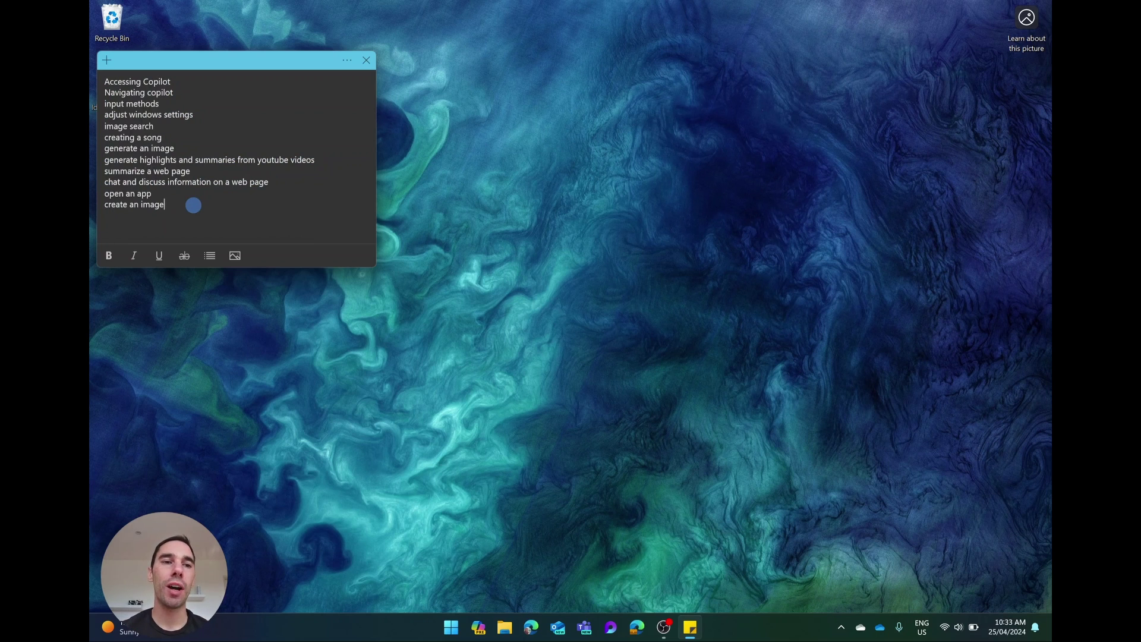
triple_click(105, 81)
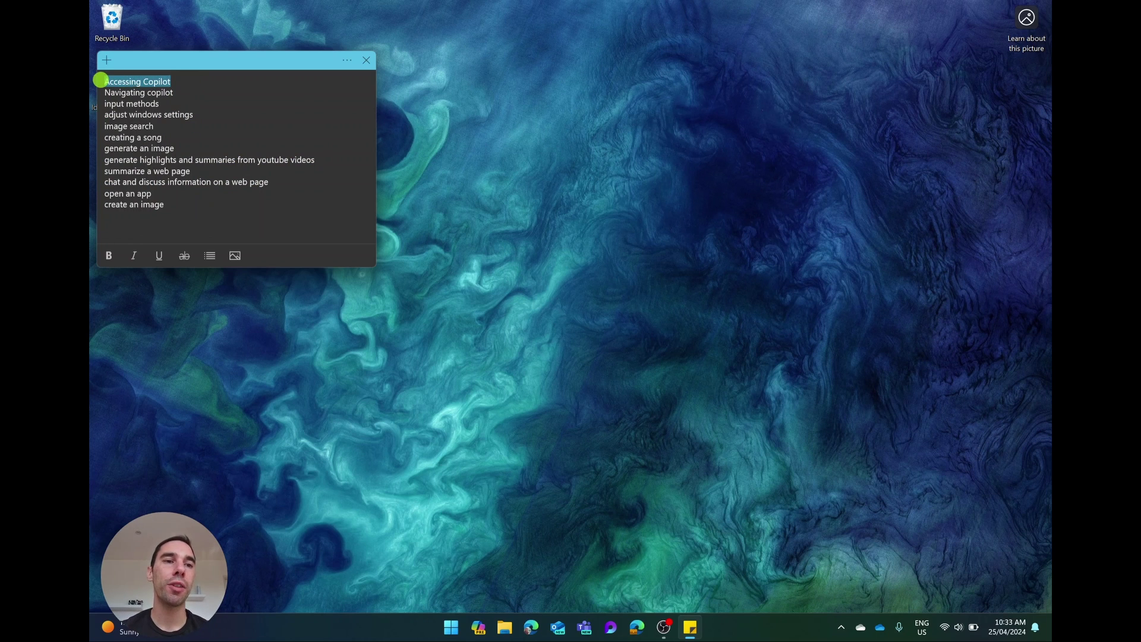
left_click(193, 96)
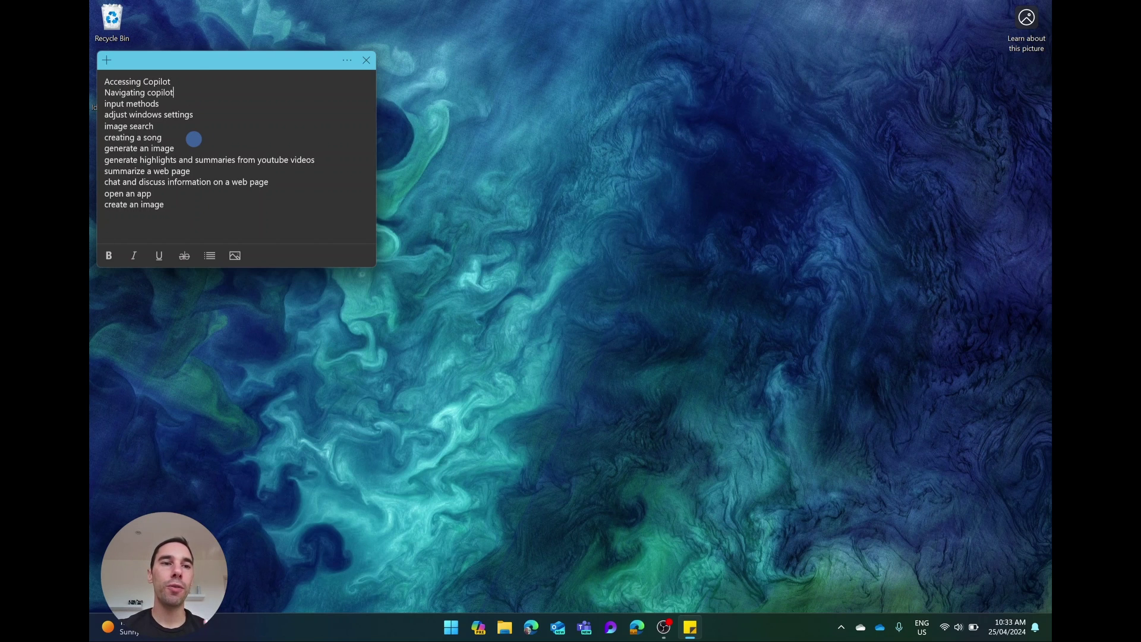
left_click_drag(175, 82, 105, 83)
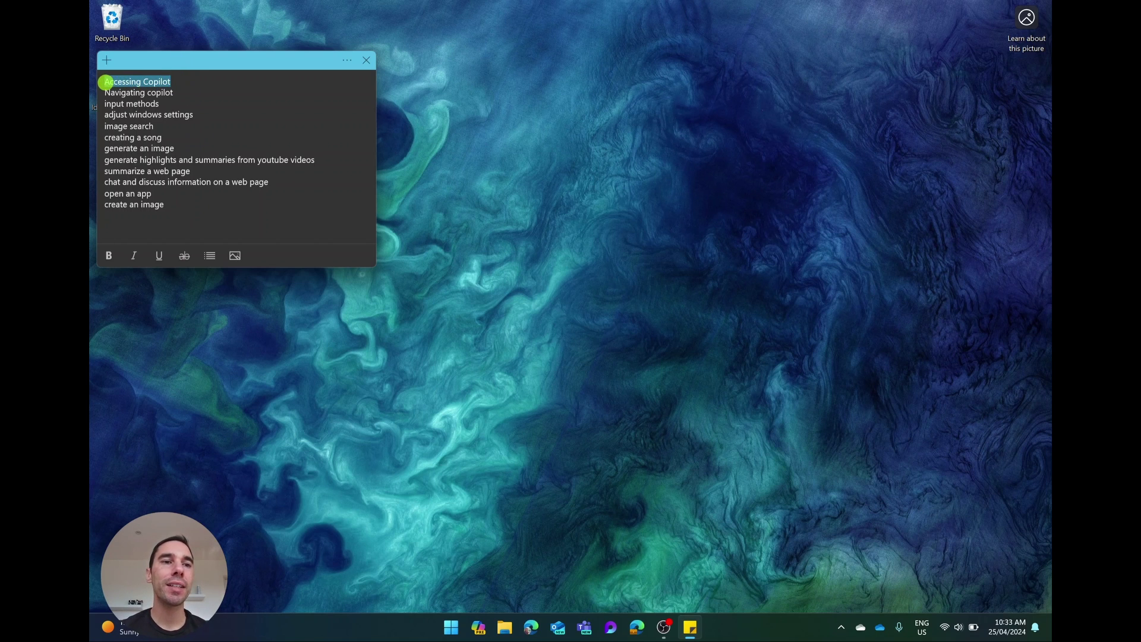
left_click(181, 84)
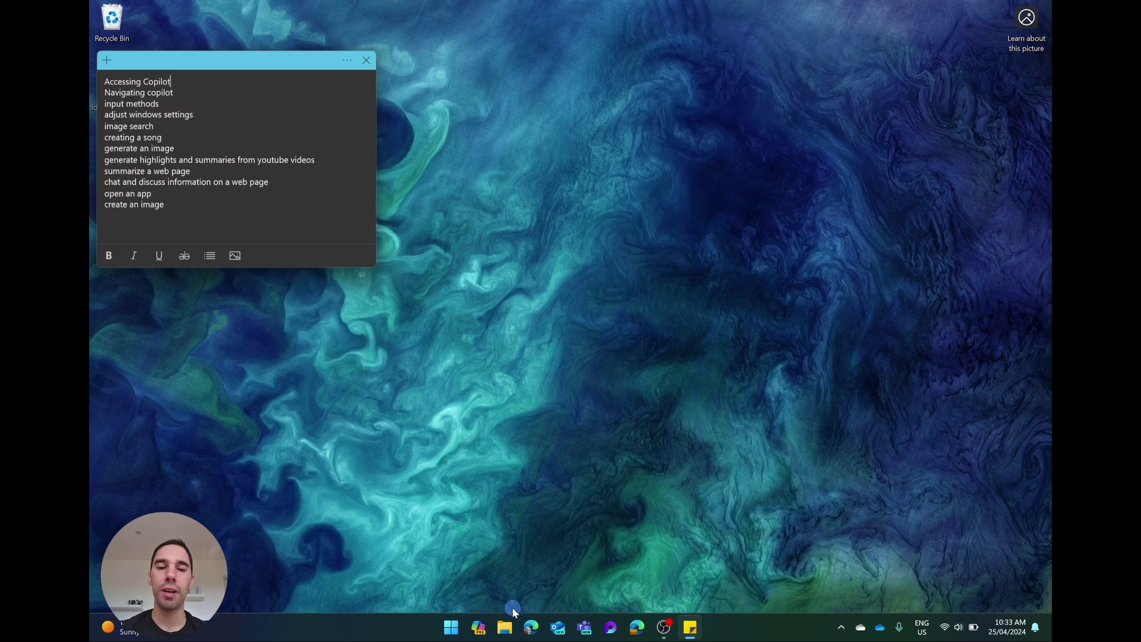
Open and close the Copilot pane from the taskbar and with Win+C, leaving it open
left_click(479, 629)
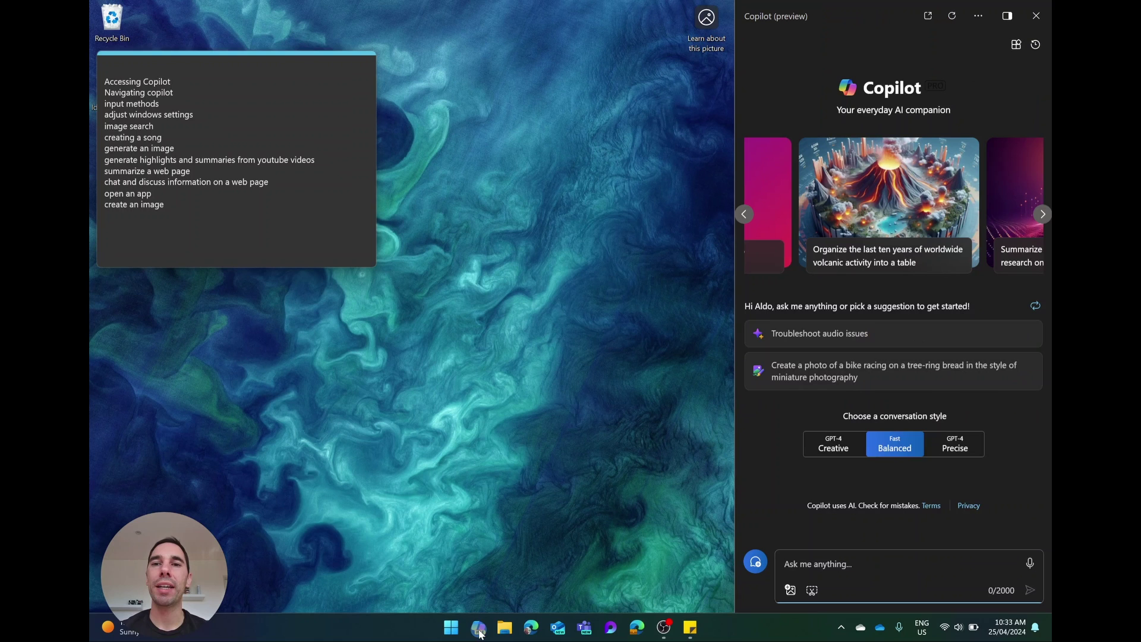
left_click(1036, 17)
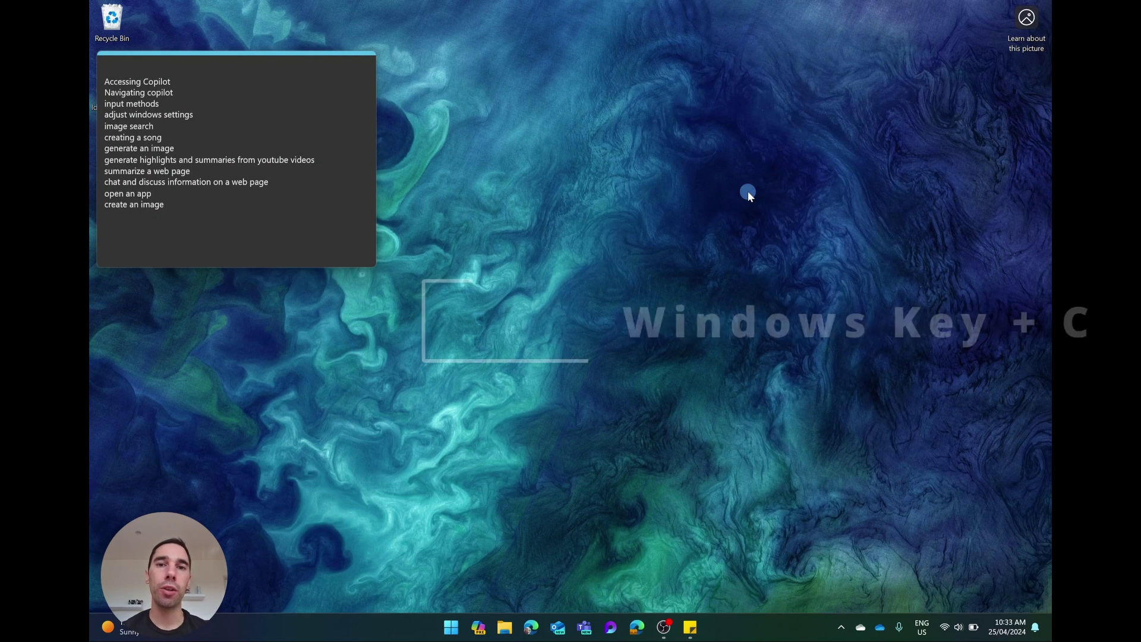
key("super+c")
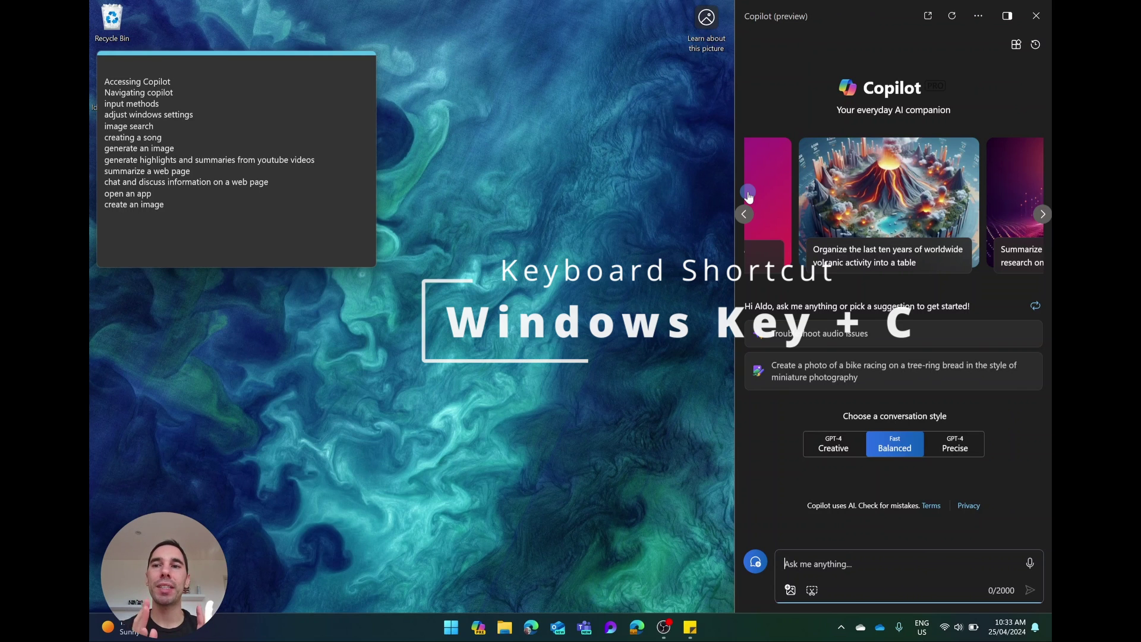
left_click(1038, 12)
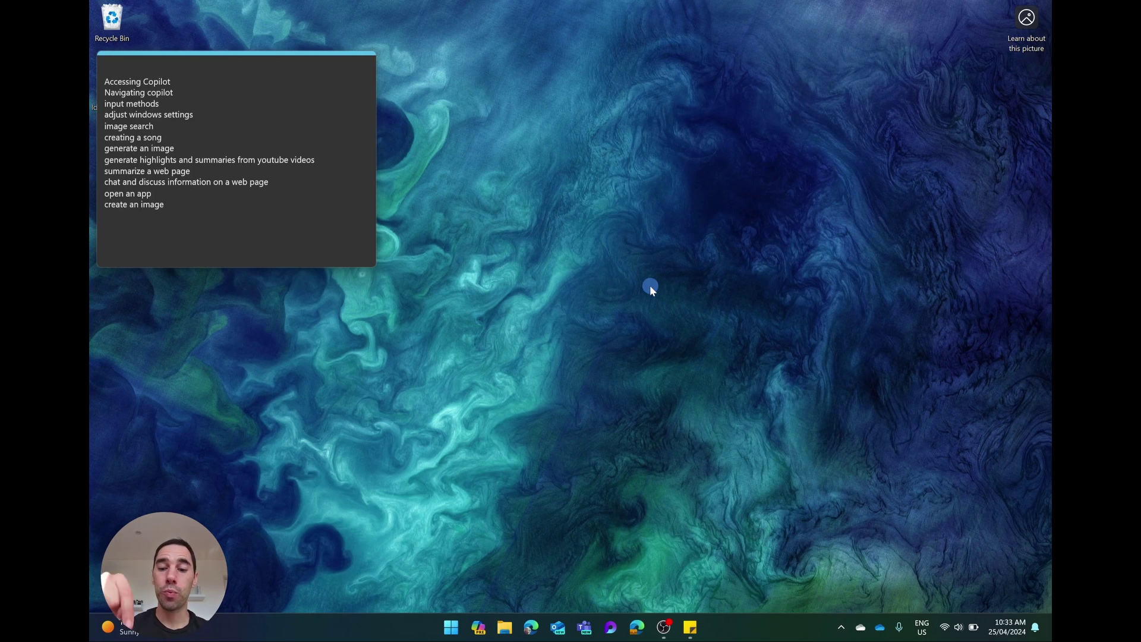
key("super+c")
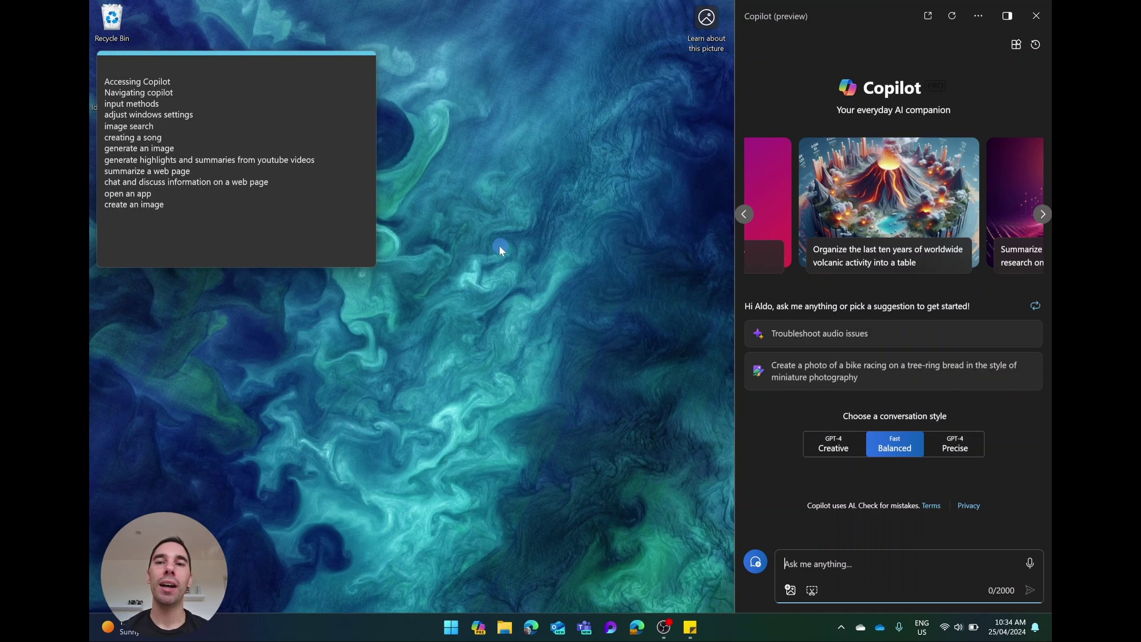
Strike through 'Accessing Copilot' in the sticky note topic list
left_click(176, 80)
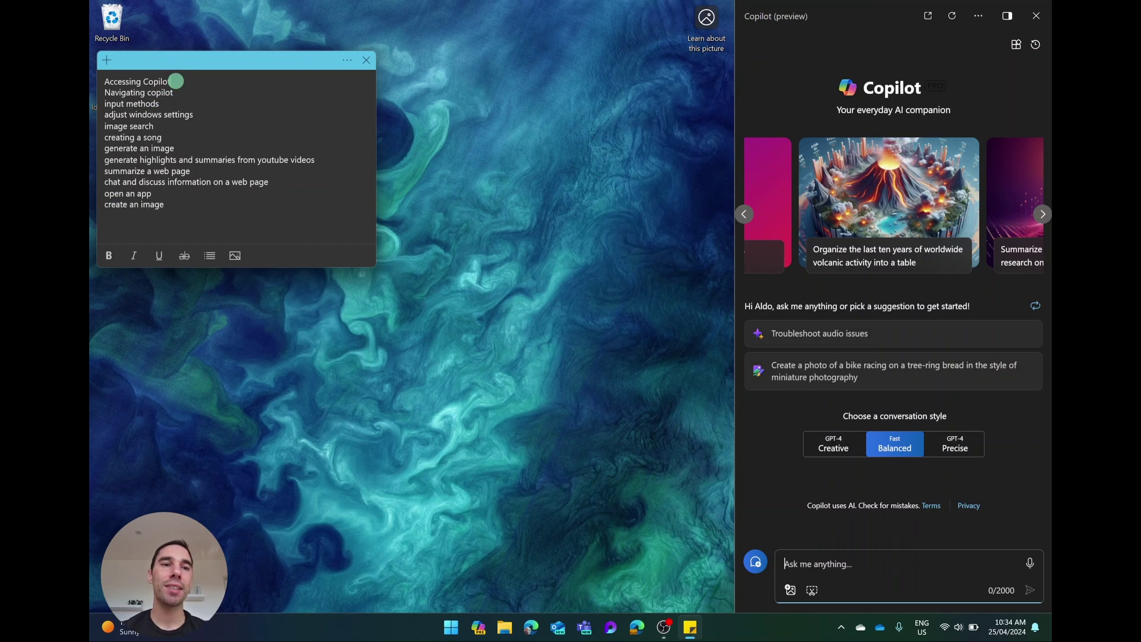
key("ctrl+shift+Left")
key("ctrl+shift+Left")
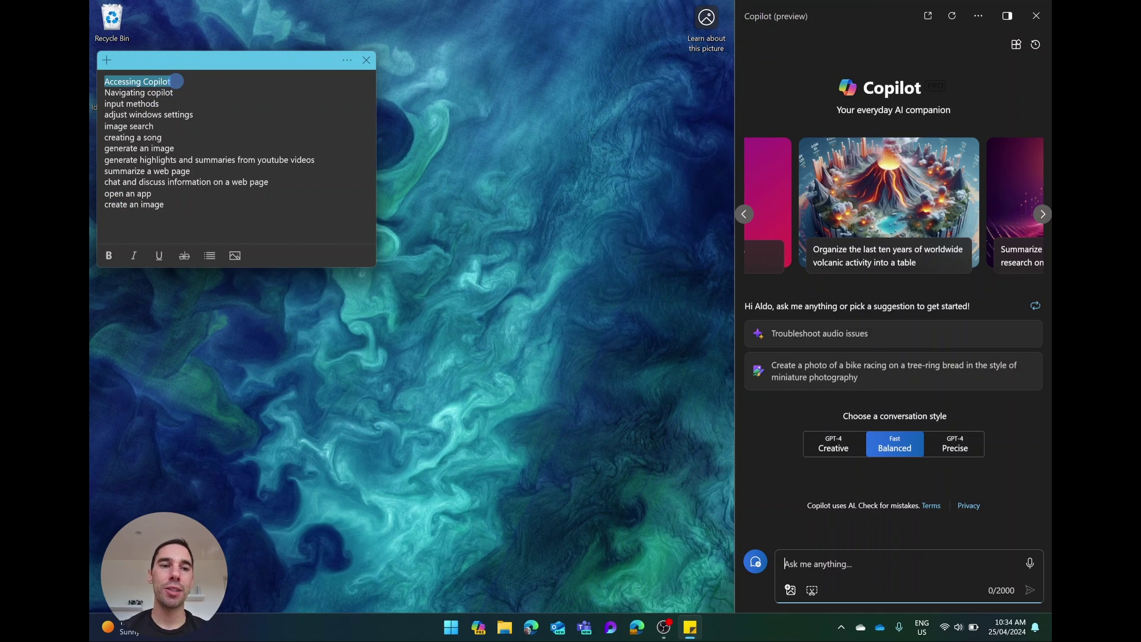
left_click(184, 255)
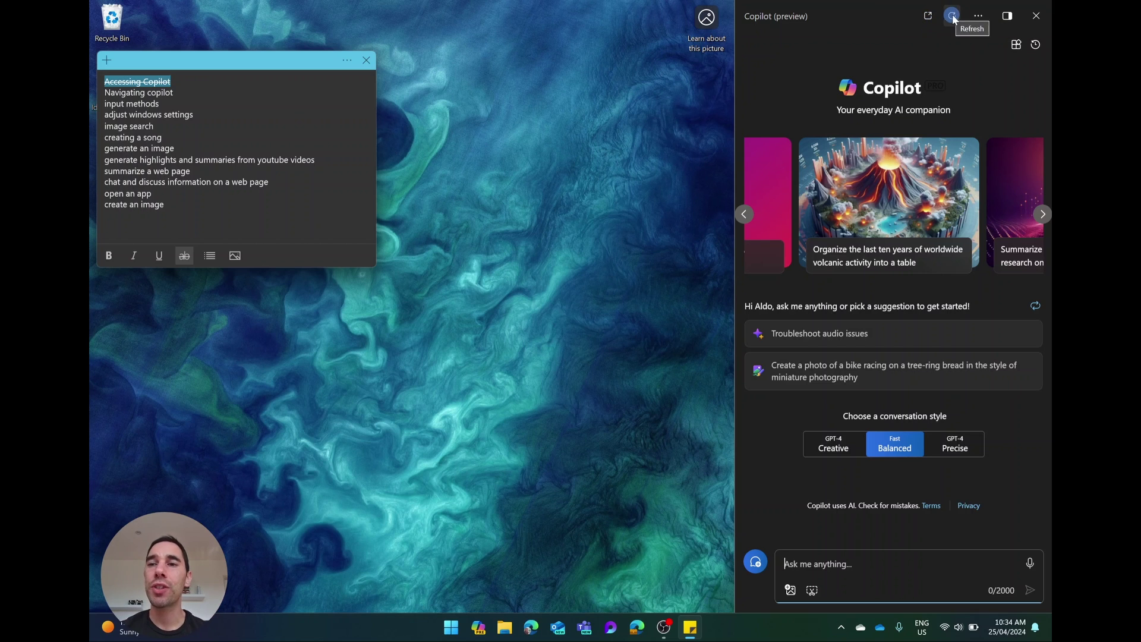
left_click(979, 16)
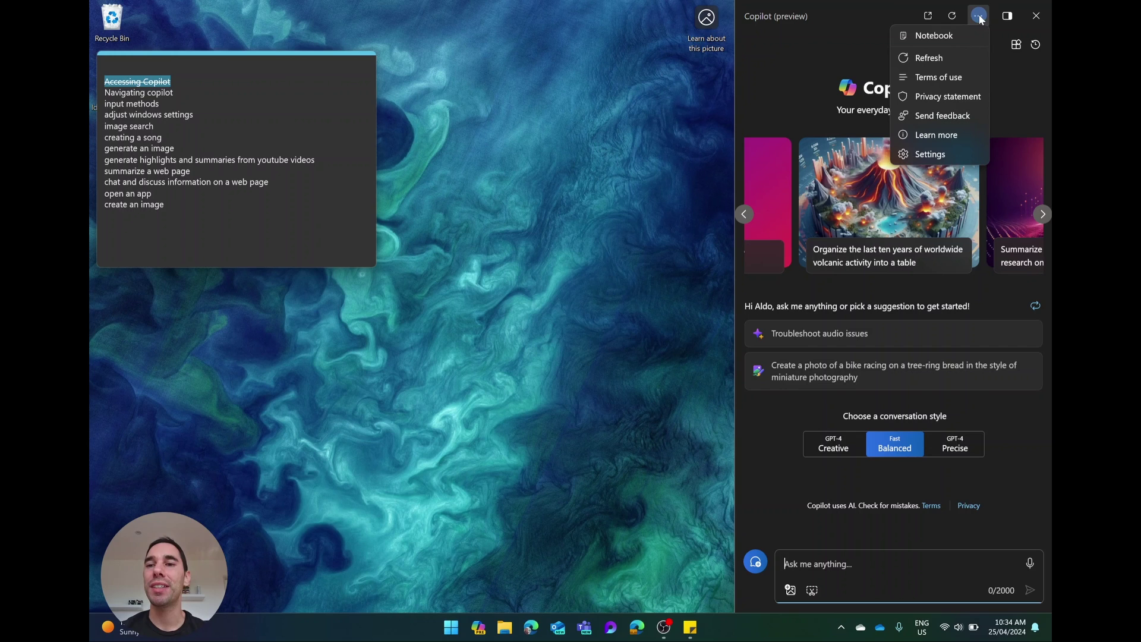
left_click(953, 35)
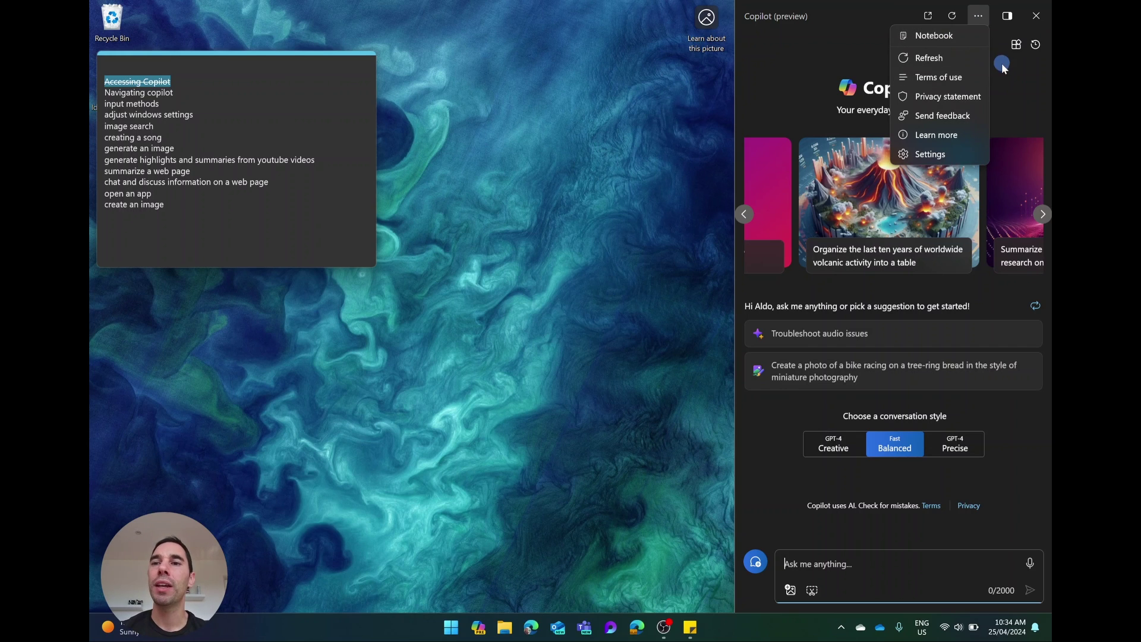
left_click(1009, 18)
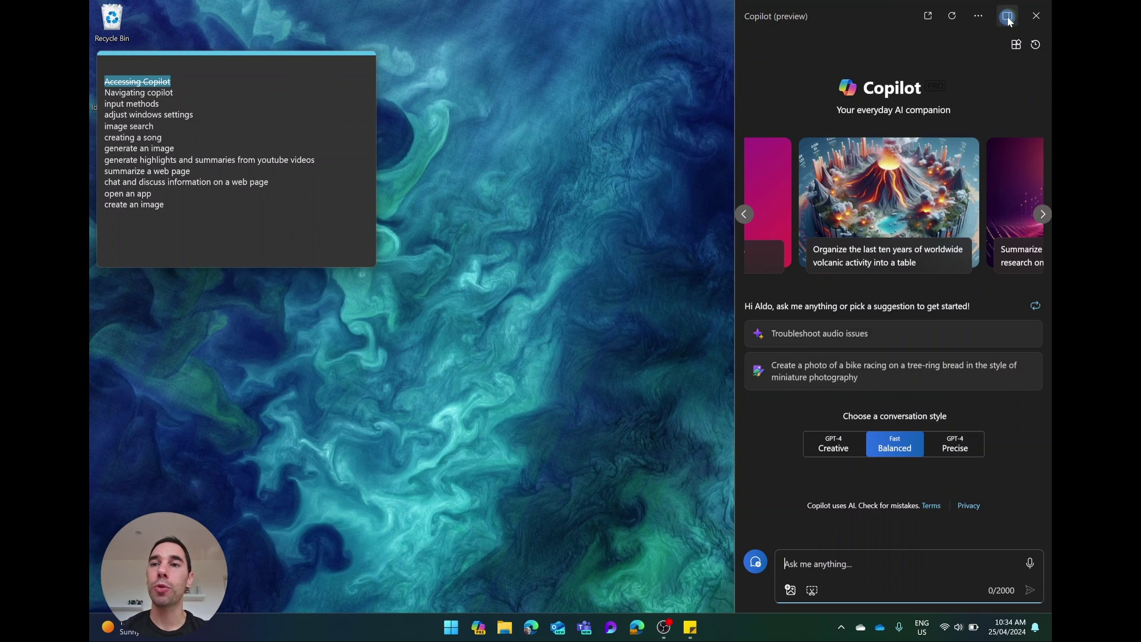
left_click(999, 129)
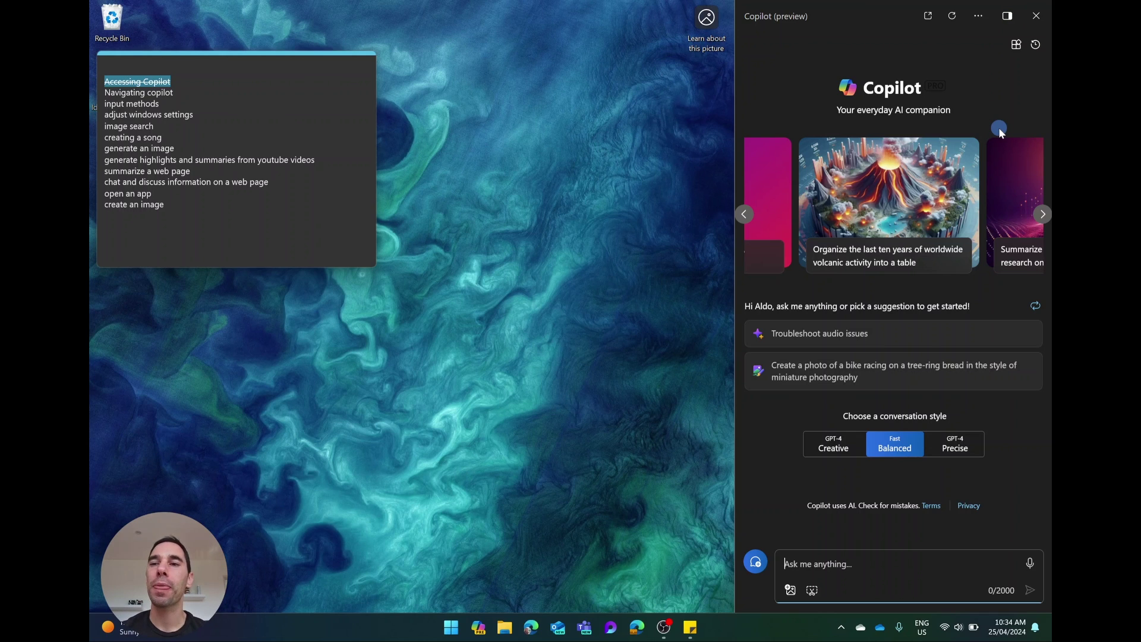
left_click(1018, 48)
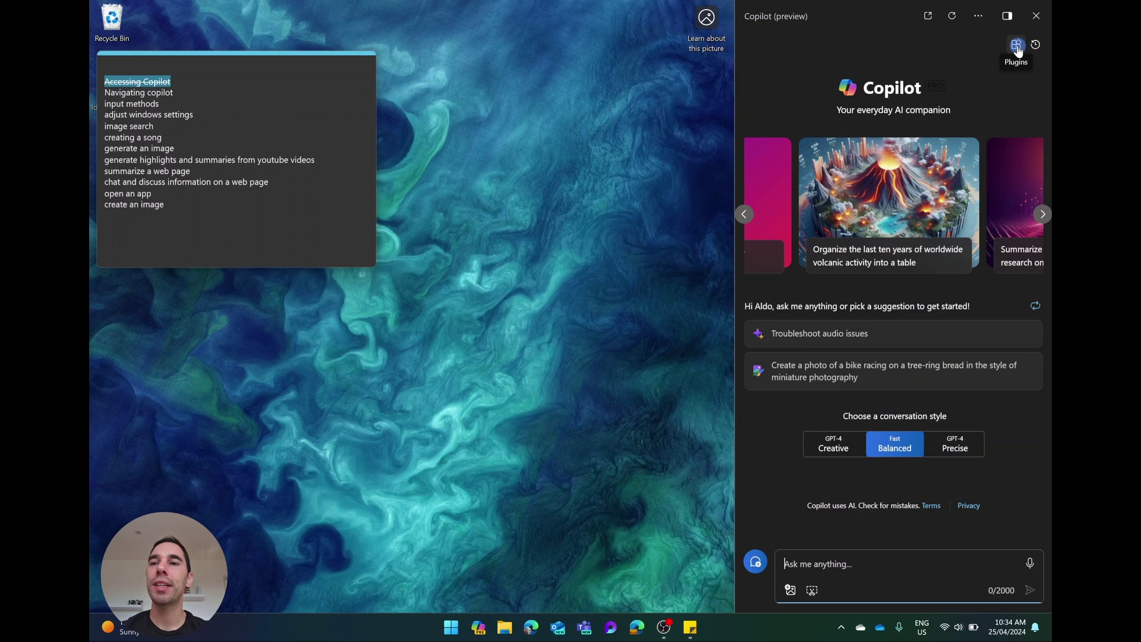
scroll(881, 373, "down", 1)
scroll(880, 372, "down", 5)
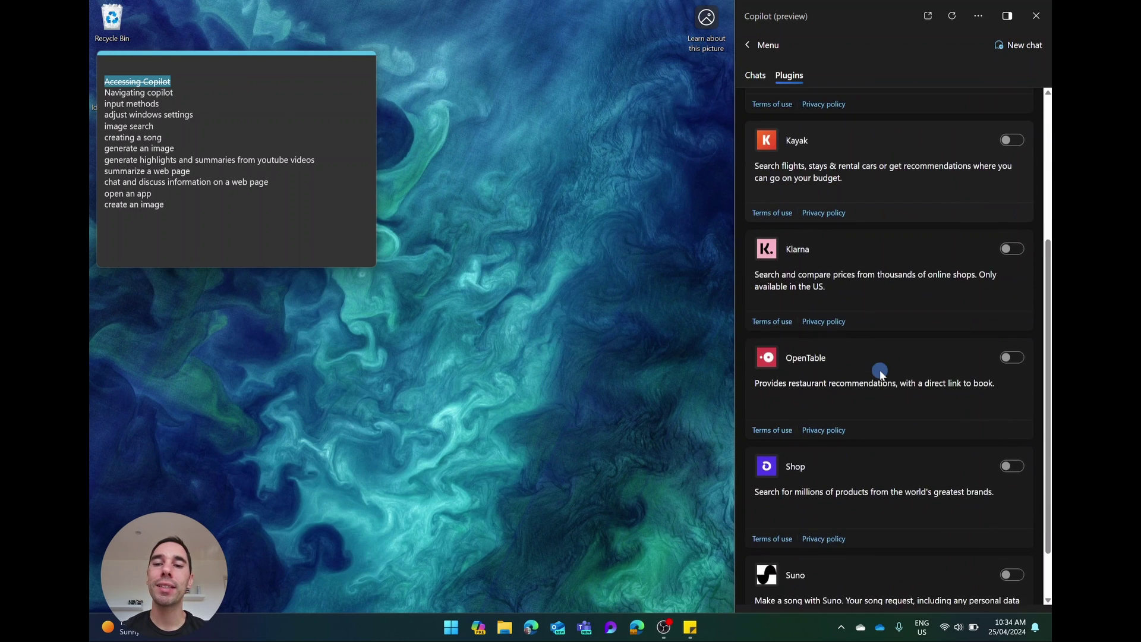
scroll(880, 369, "up", 6)
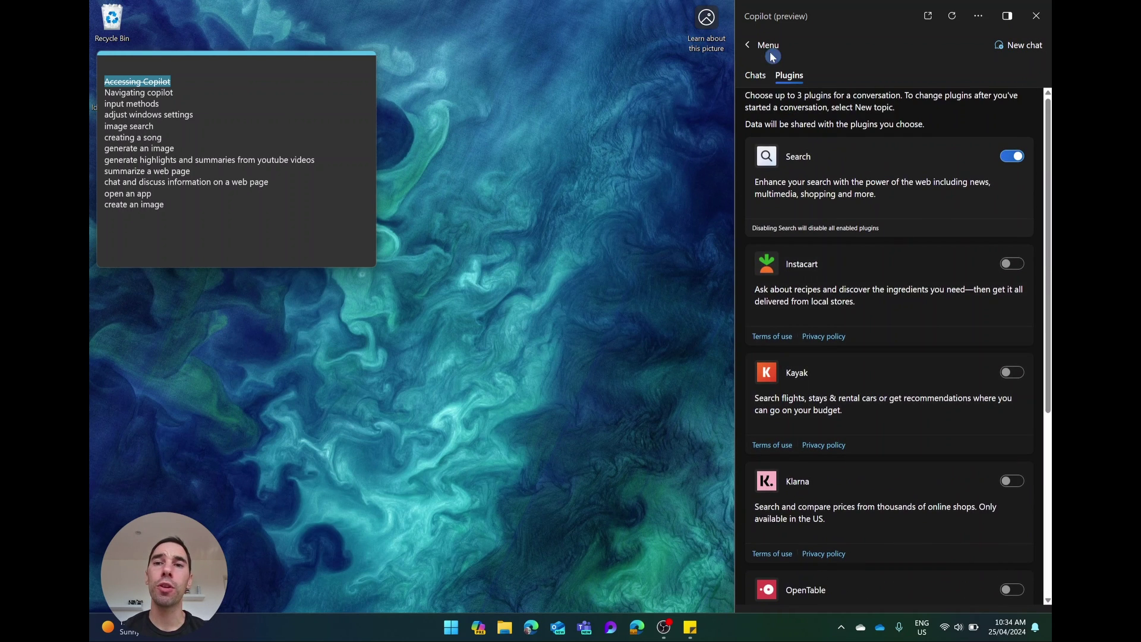
left_click(749, 46)
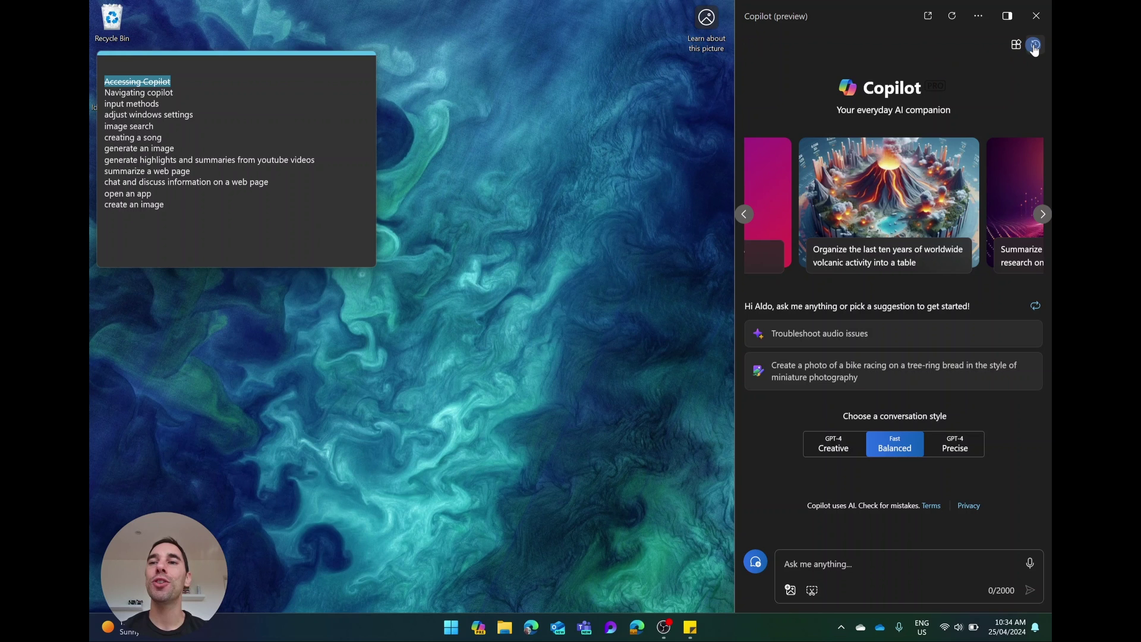
left_click(1034, 48)
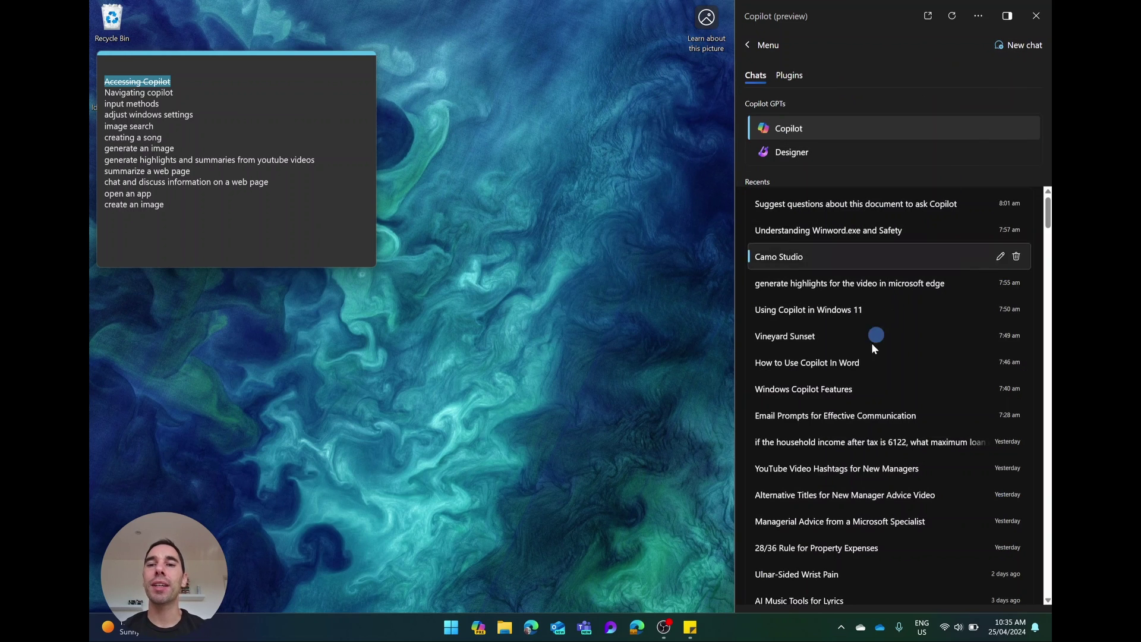
left_click(749, 46)
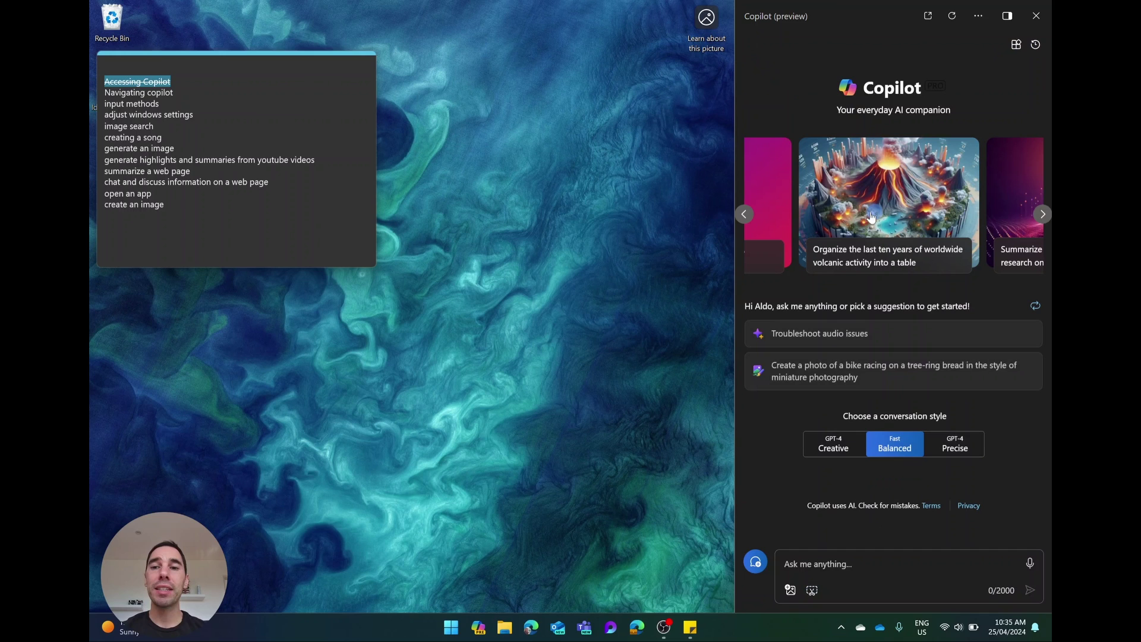
Cycle through the suggestion cards and send 'hi' to Copilot
left_click(1041, 215)
left_click(1041, 215)
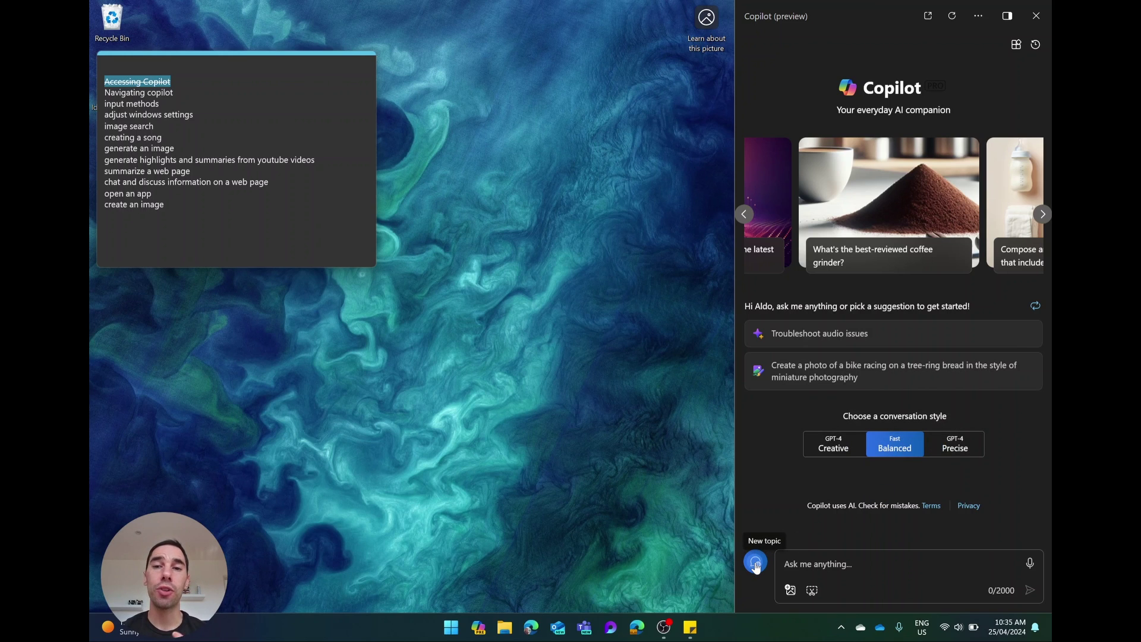
left_click(829, 563)
left_click(829, 563)
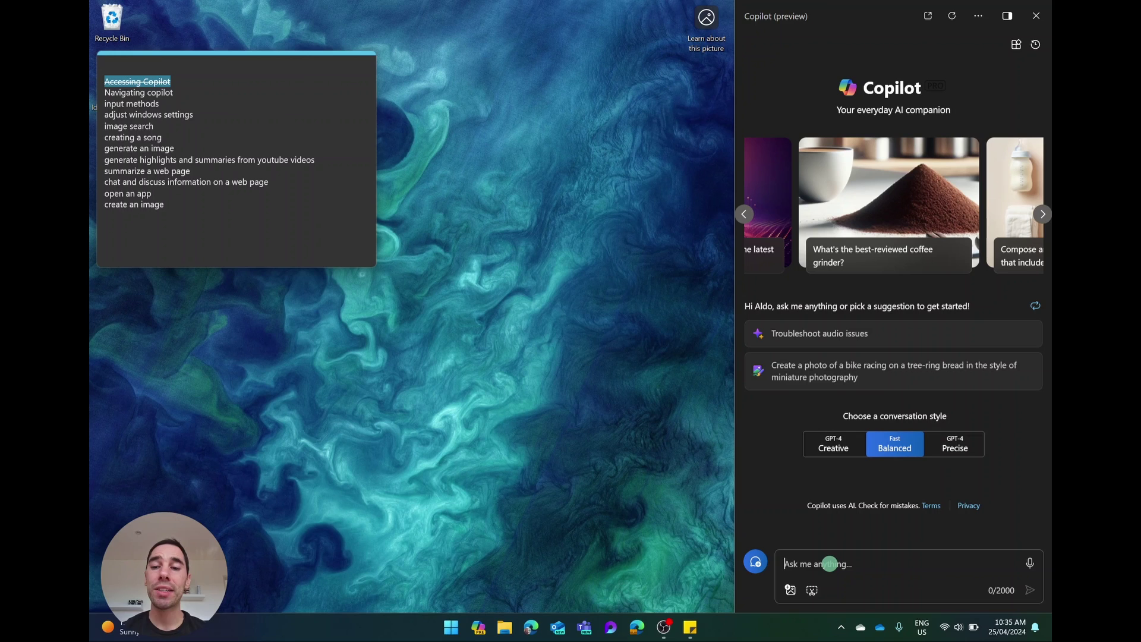
type("hi")
key("Return")
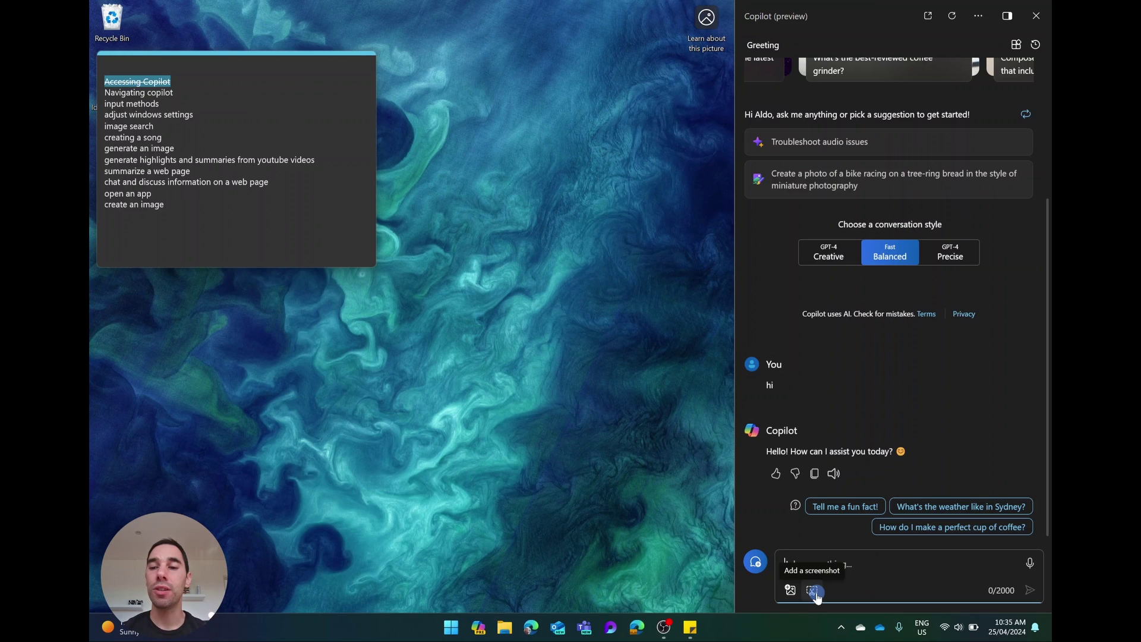
Strike through 'Navigating copilot' in the note, then start a new topic with voice input
left_click(836, 562)
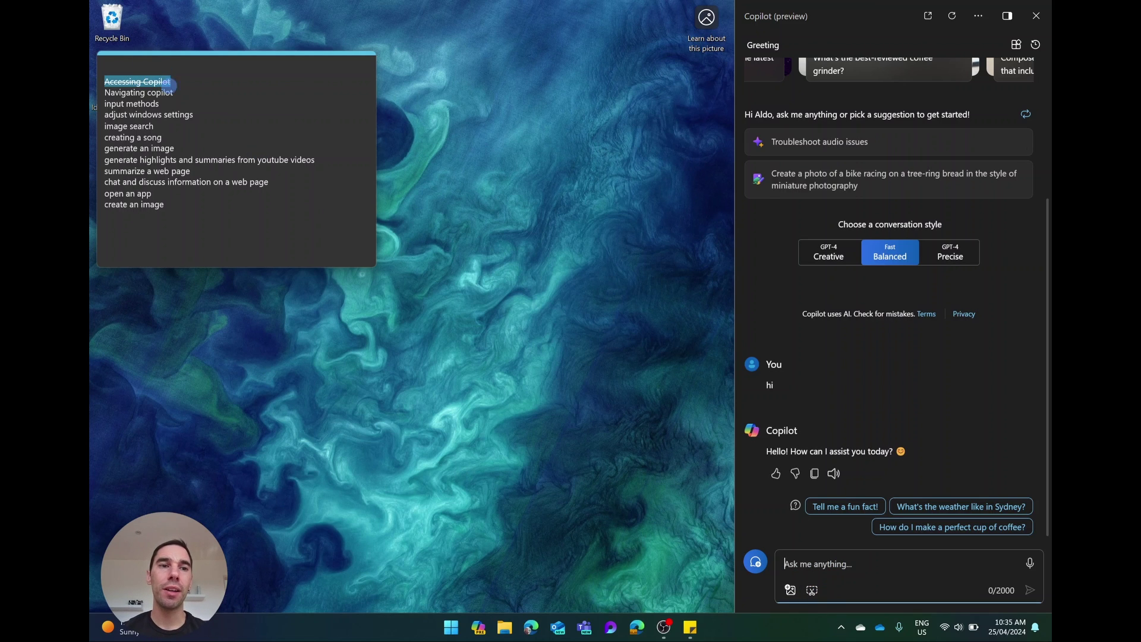
left_click(171, 93)
left_click(109, 97, "shift")
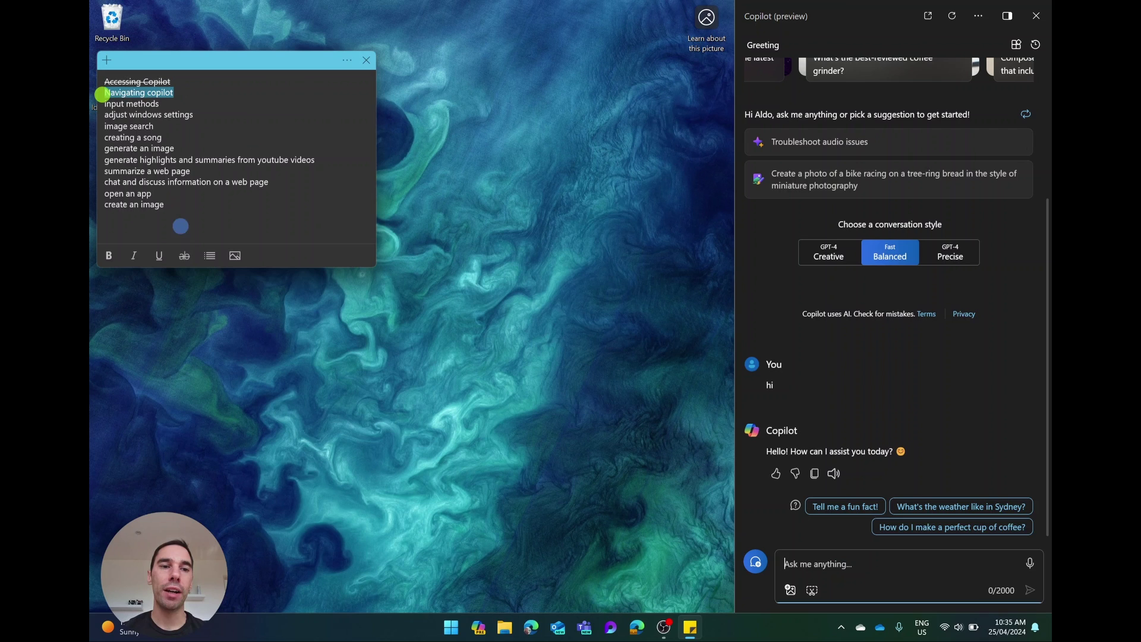
left_click(184, 255)
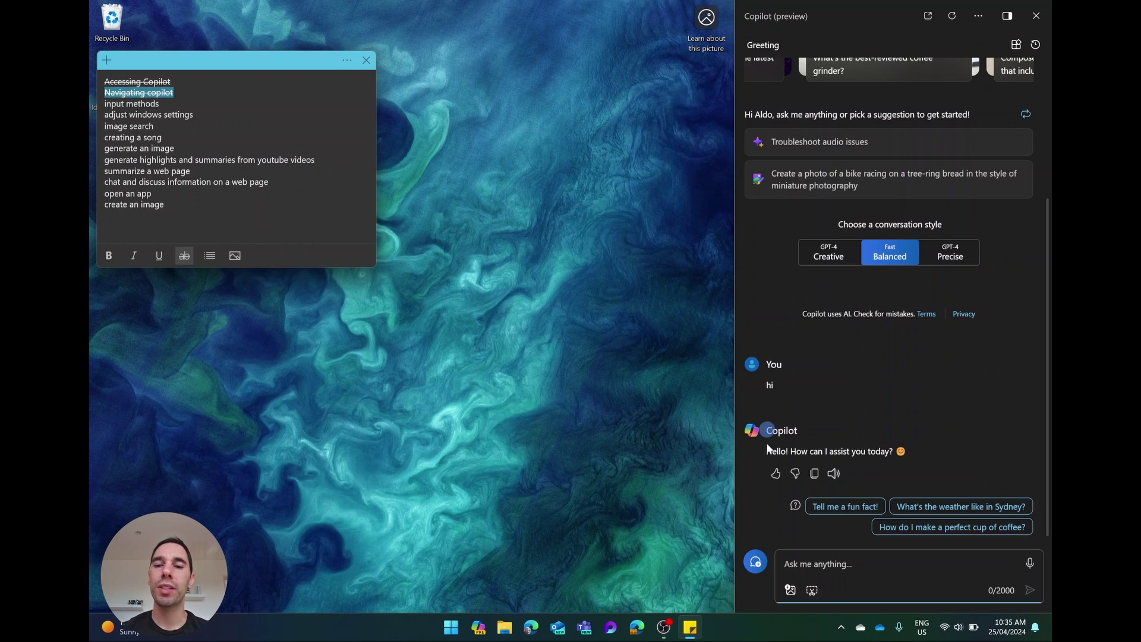
left_click(753, 562)
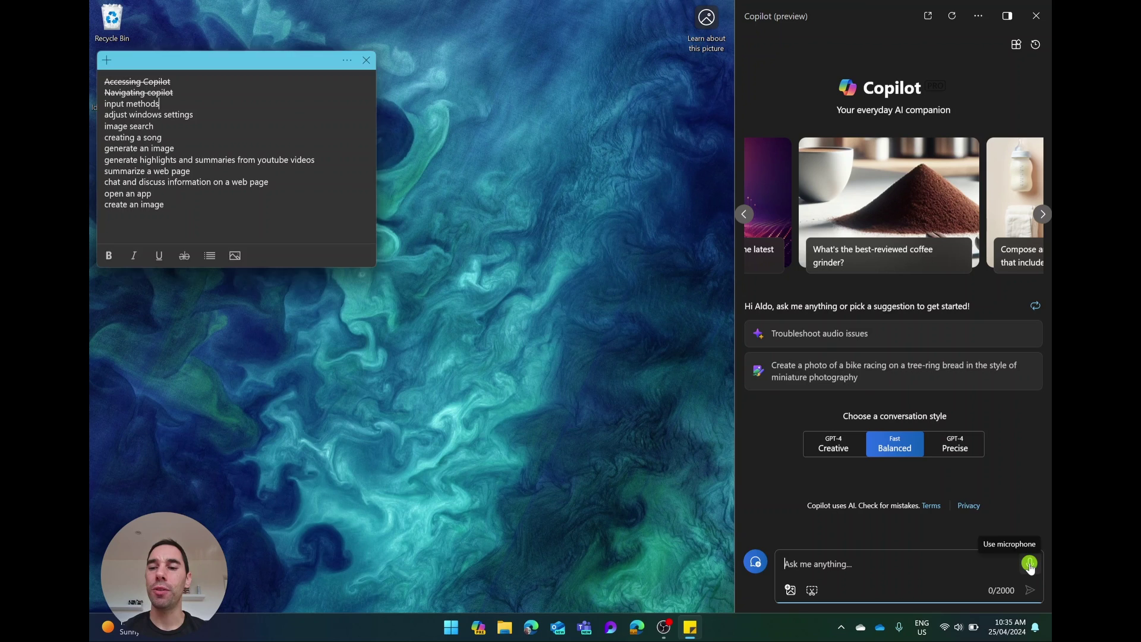
left_click(1029, 564)
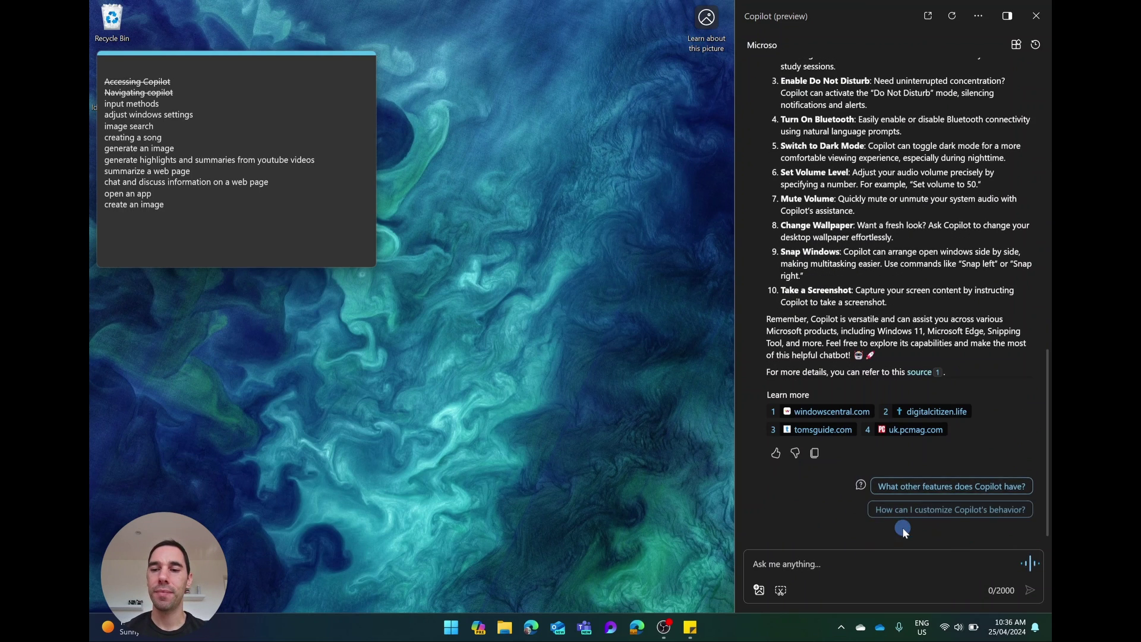
Stop the spoken readout and select the 'Change System Settings' heading of the ten-item answer
left_click(1030, 569)
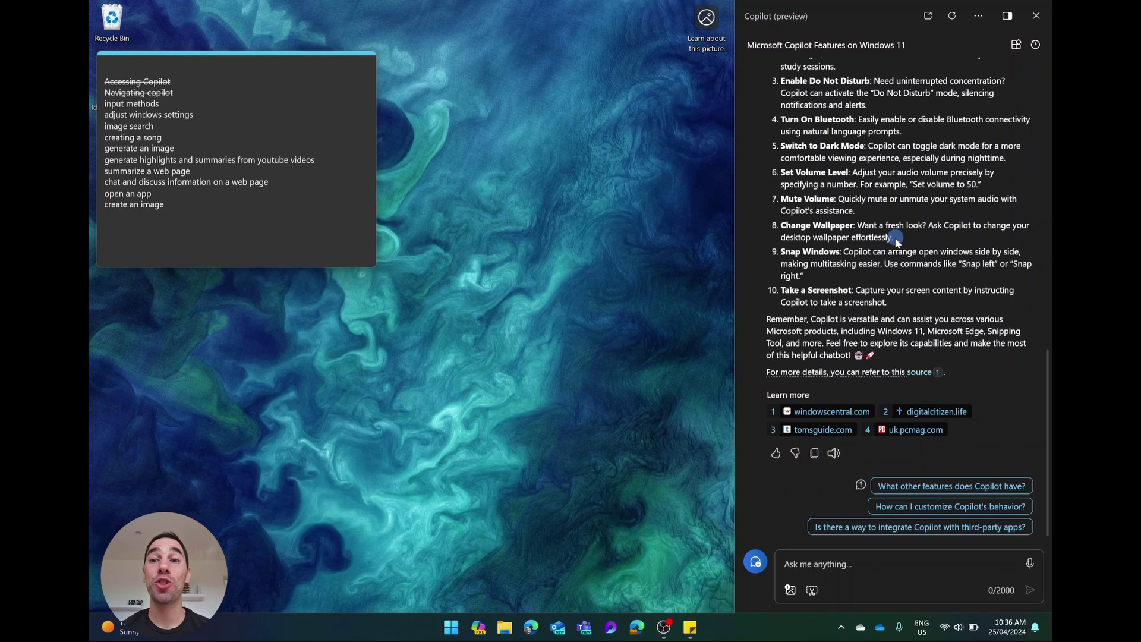
scroll(896, 237, "up", 3)
scroll(894, 241, "down", 1)
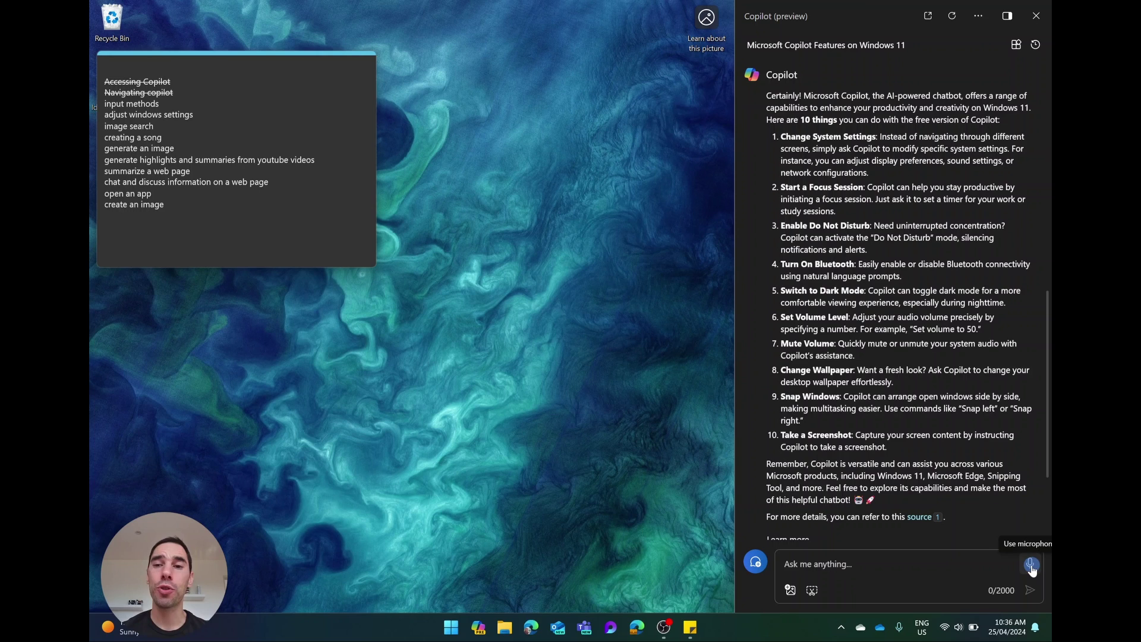
left_click(862, 564)
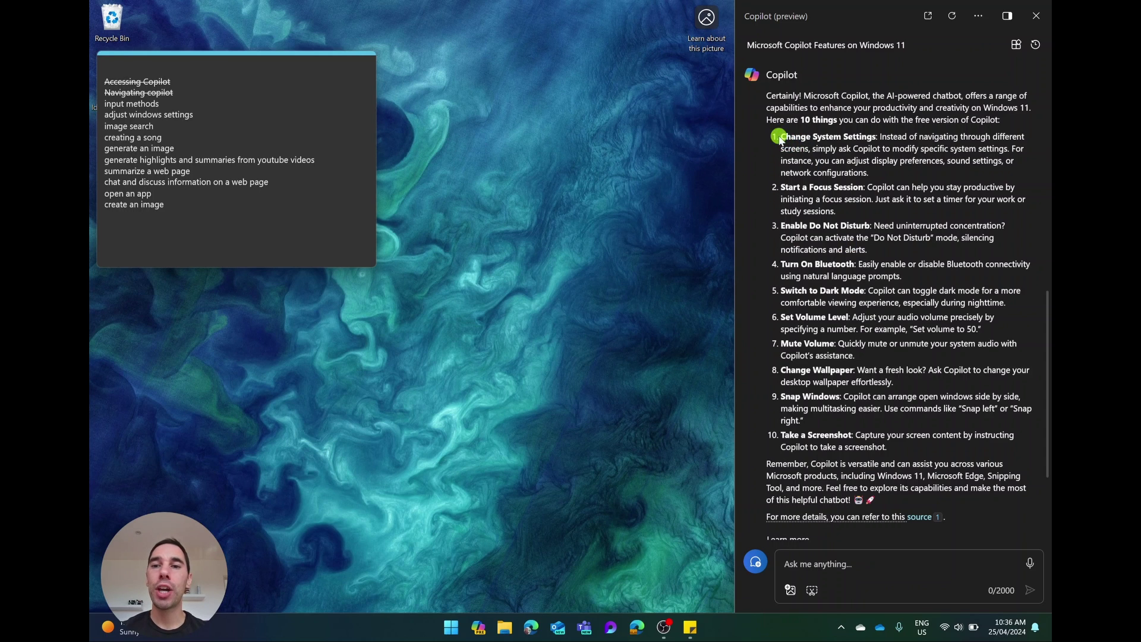
left_click_drag(778, 136, 877, 131)
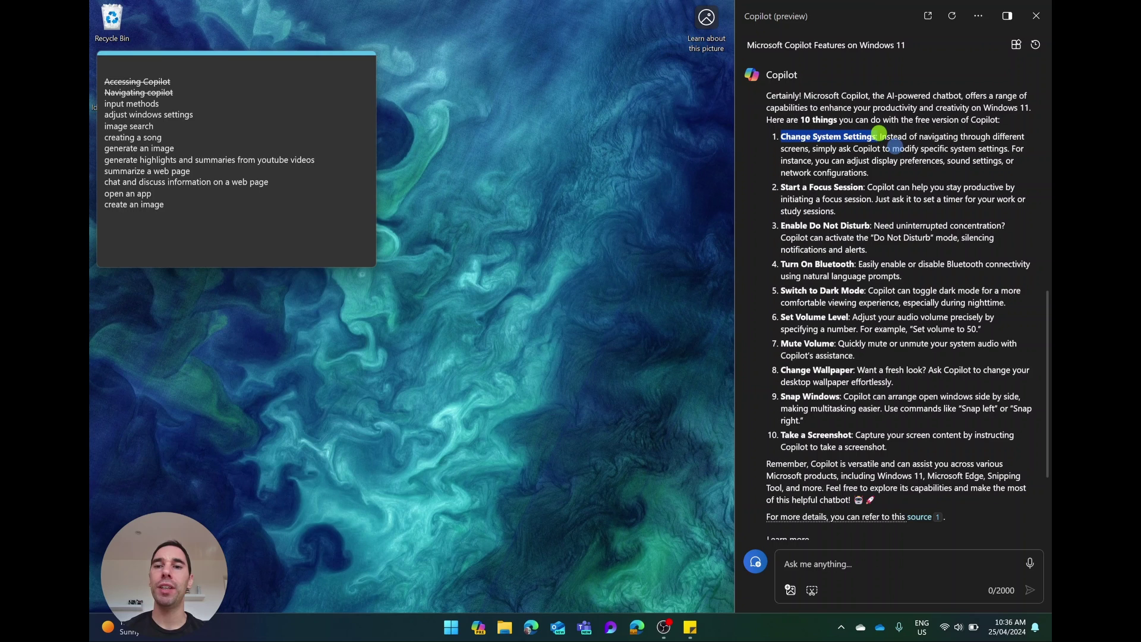
Send 'turn off dark mode' to Copilot and confirm Yes to switch to light mode
left_click(894, 146)
left_click(835, 563)
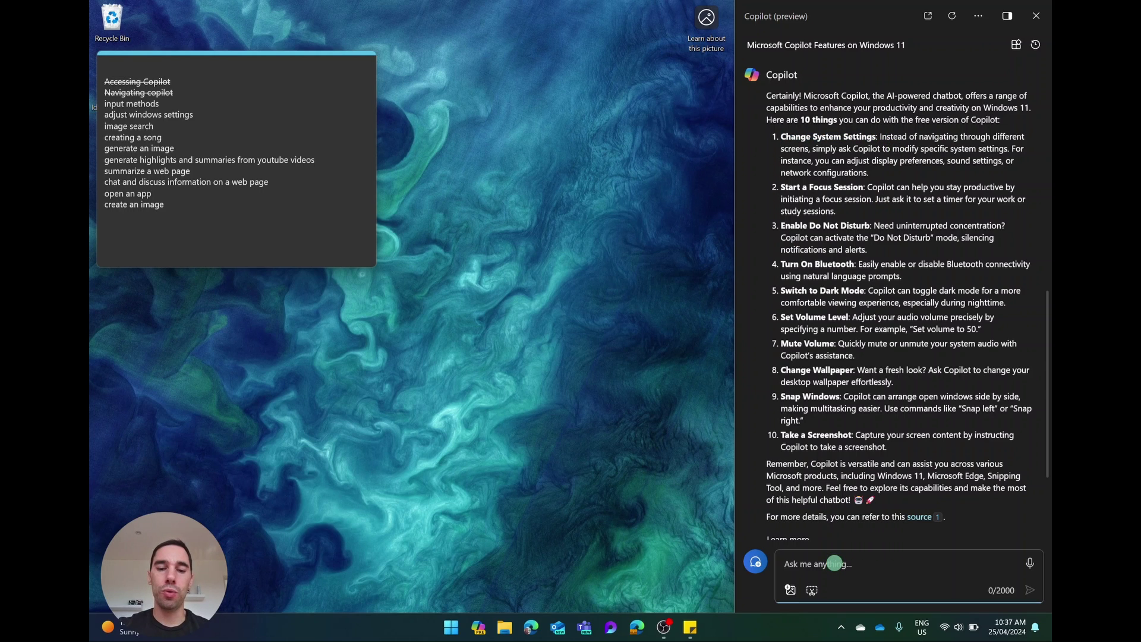
type("turn off dark mode")
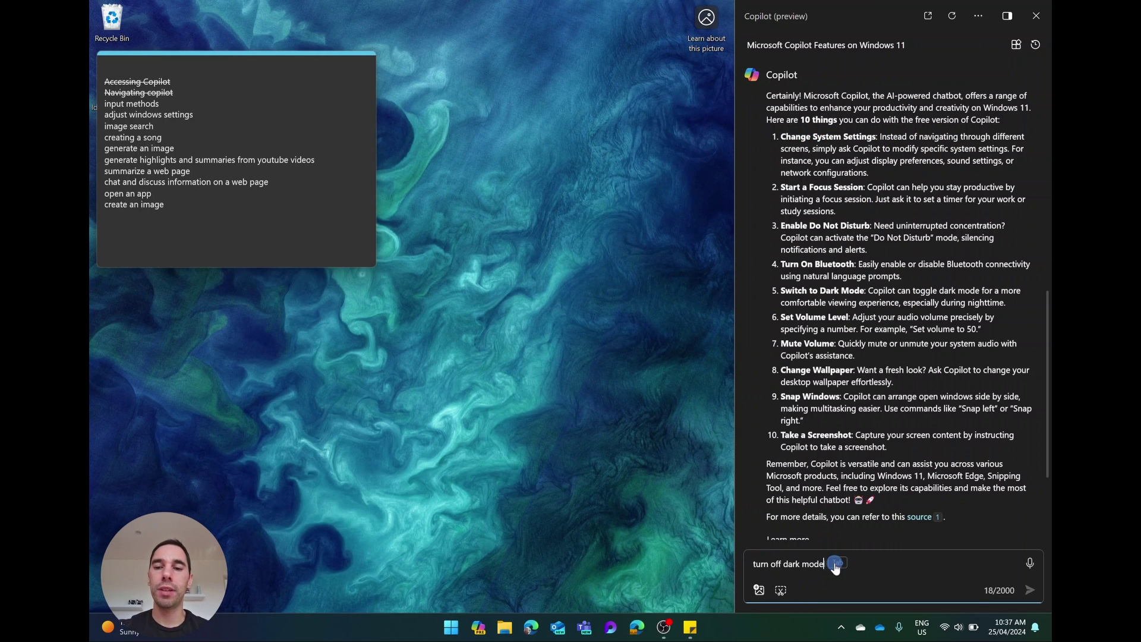
key("Return")
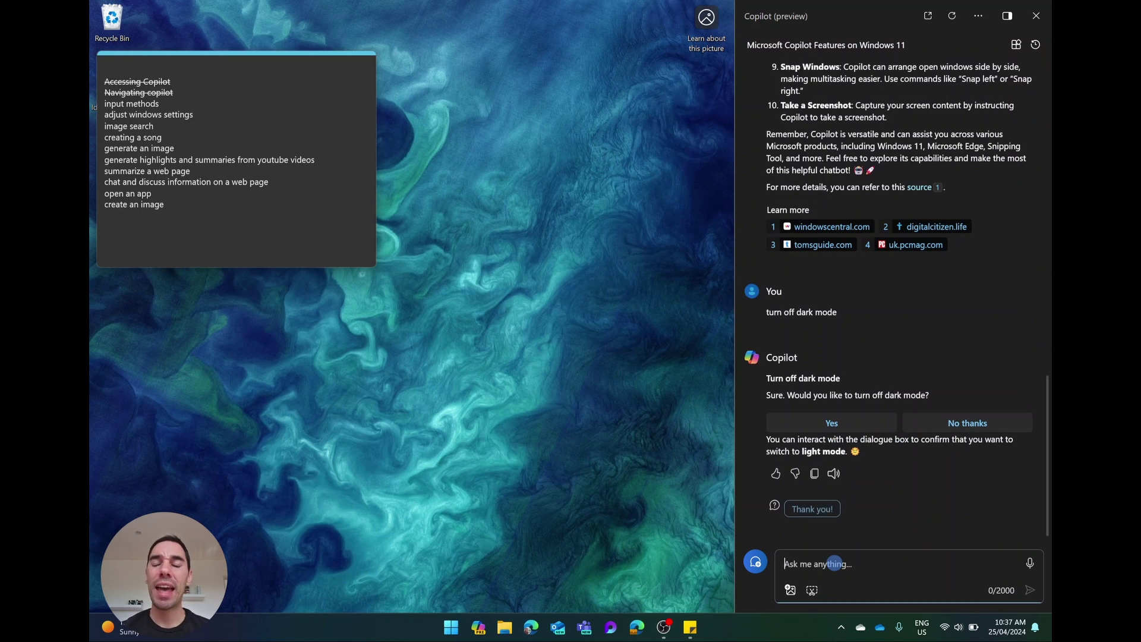
left_click(832, 424)
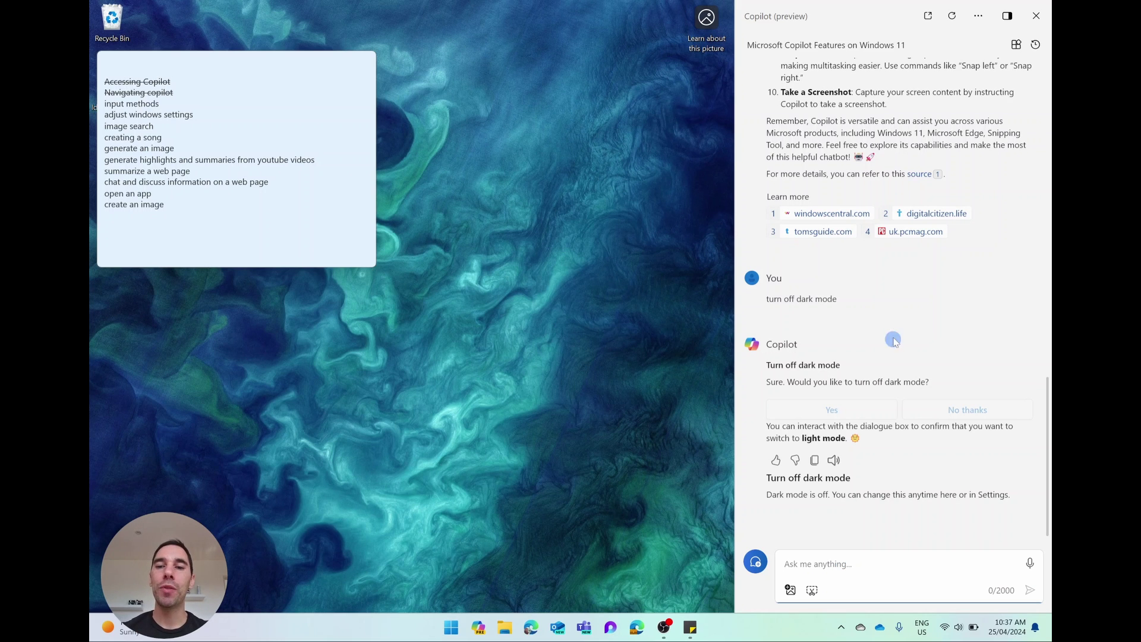
scroll(841, 337, "up", 5)
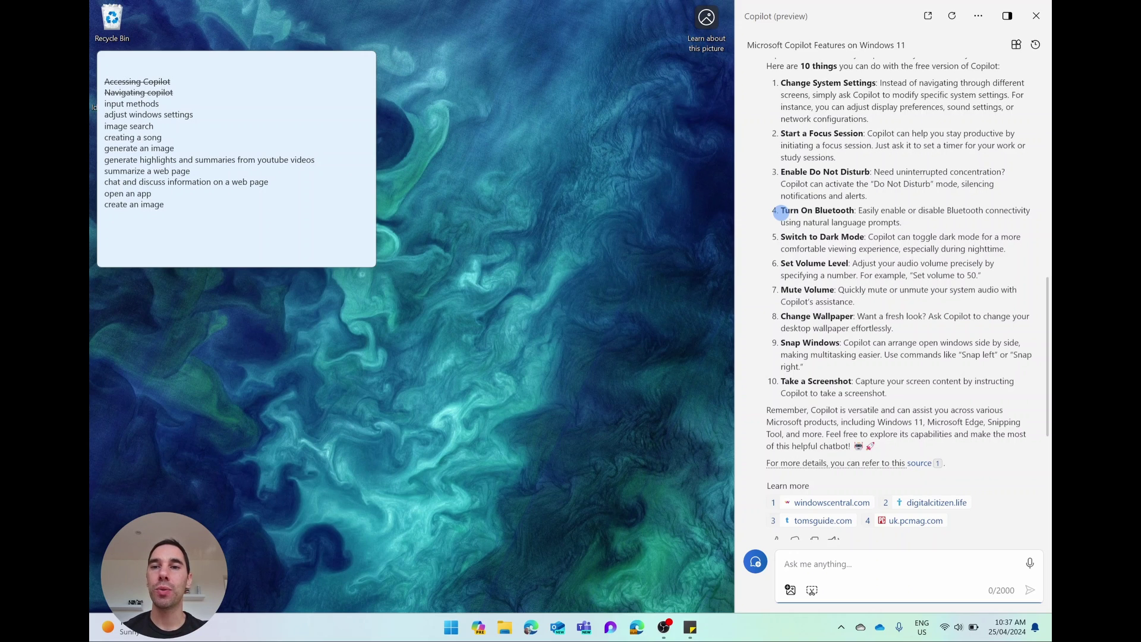
Ask Copilot to 'add a bluetooth device', then close the Bluetooth devices Settings page
left_click(826, 563)
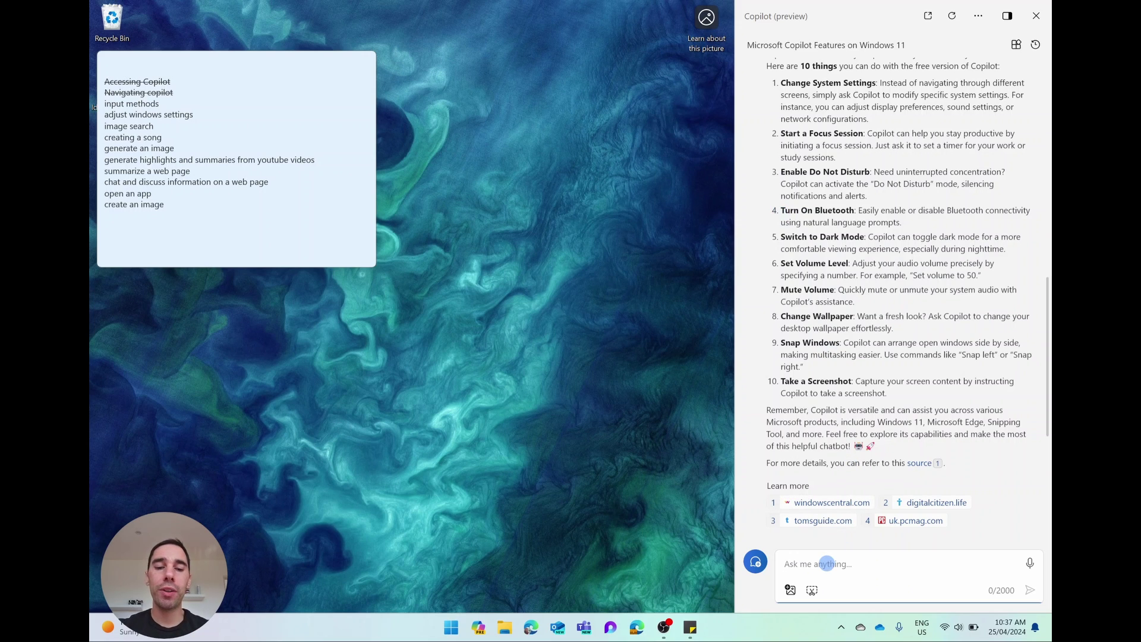
type("add a blu")
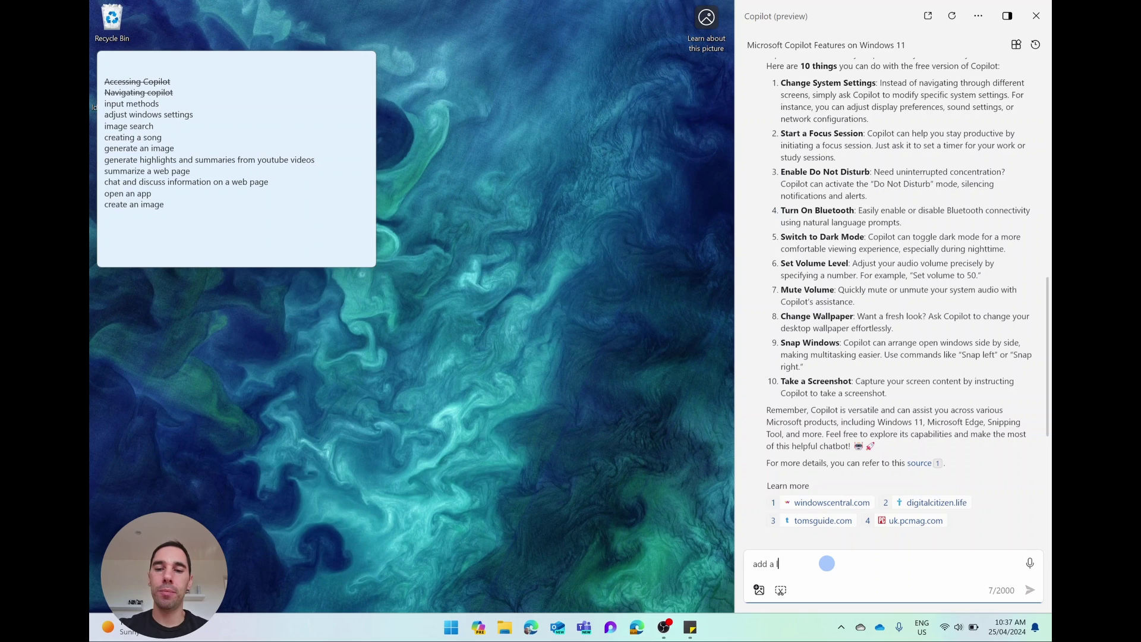
type("et")
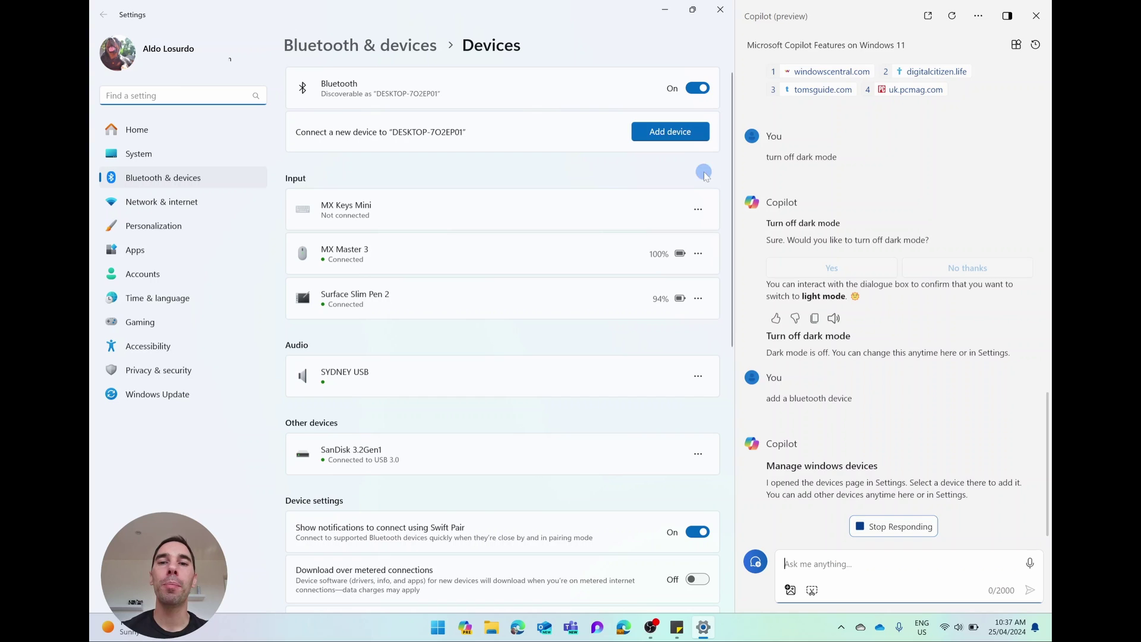
left_click(674, 136)
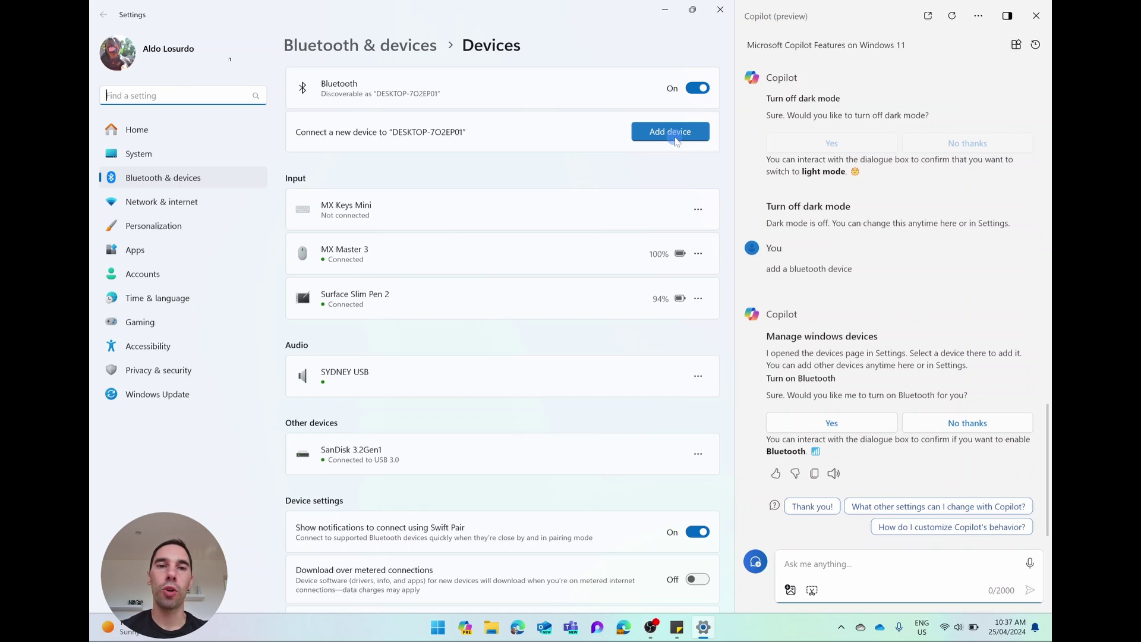
left_click(720, 10)
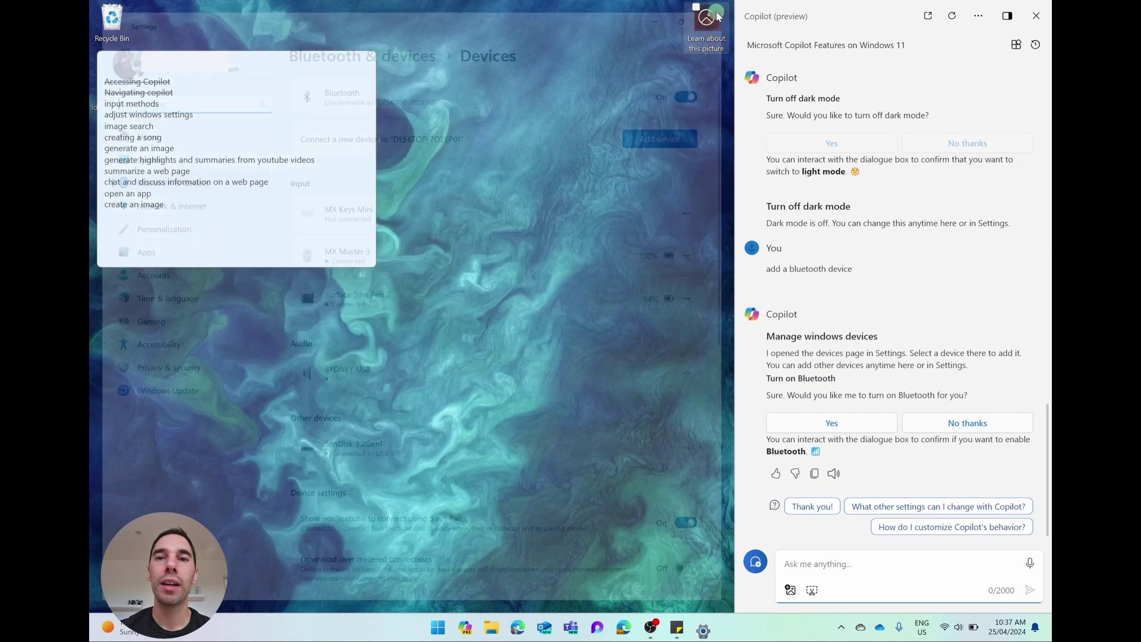
Strike through 'adjust windows settings' in the sticky note checklist
left_click(231, 113)
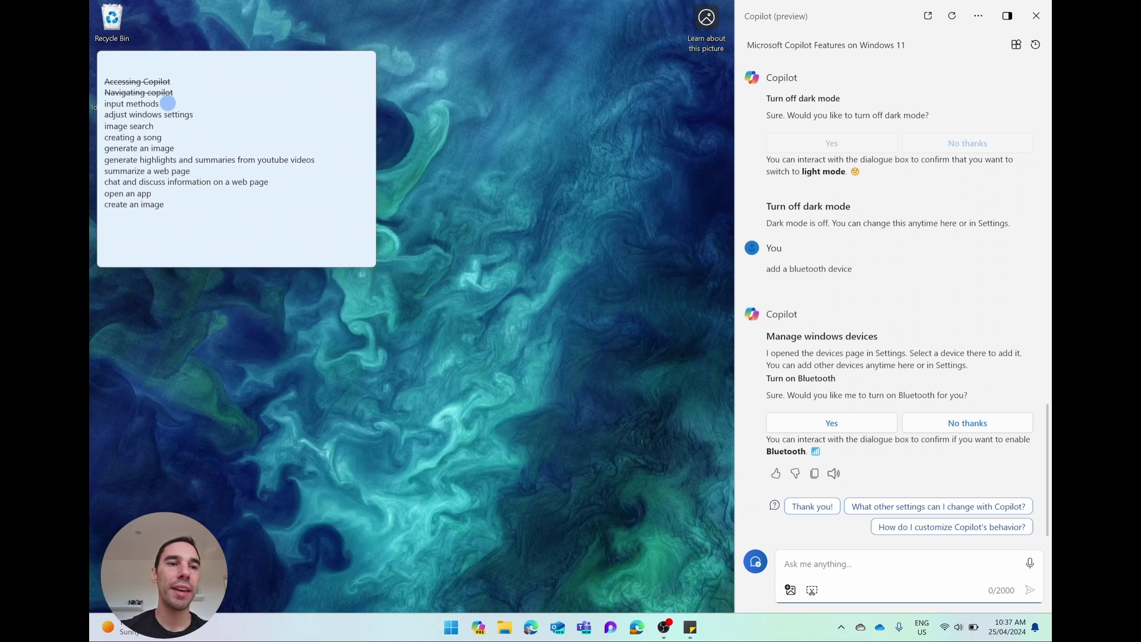
left_click(163, 103)
left_click_drag(194, 114, 147, 105)
left_click(185, 256)
left_click(142, 106)
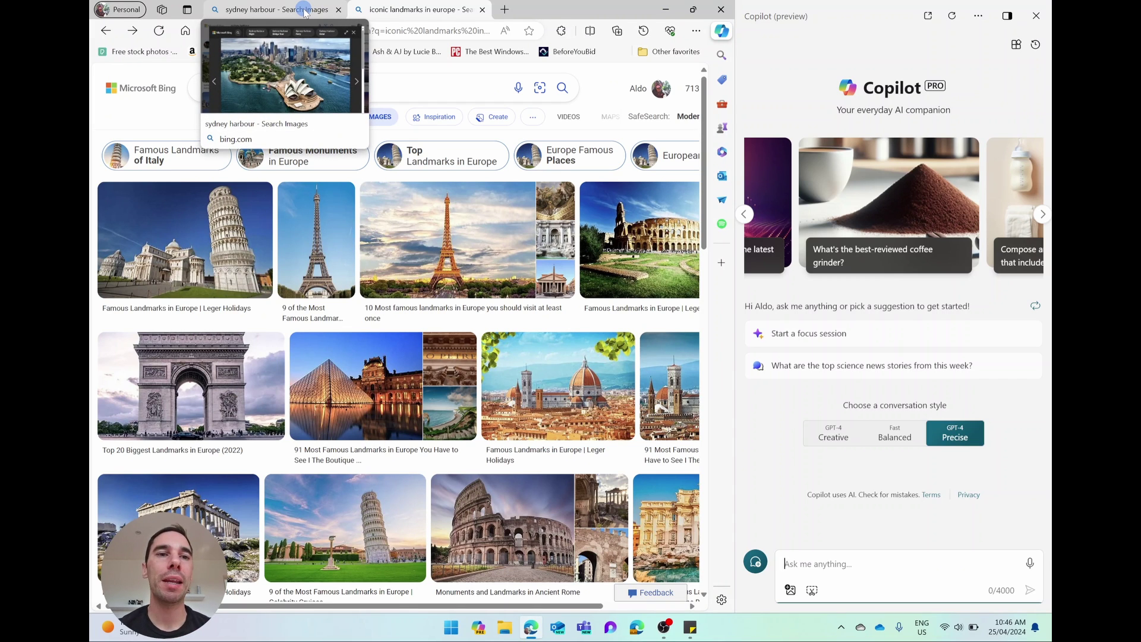
Copy the Sydney Opera House photo, paste it into Copilot, and ask where it was taken
left_click(305, 11)
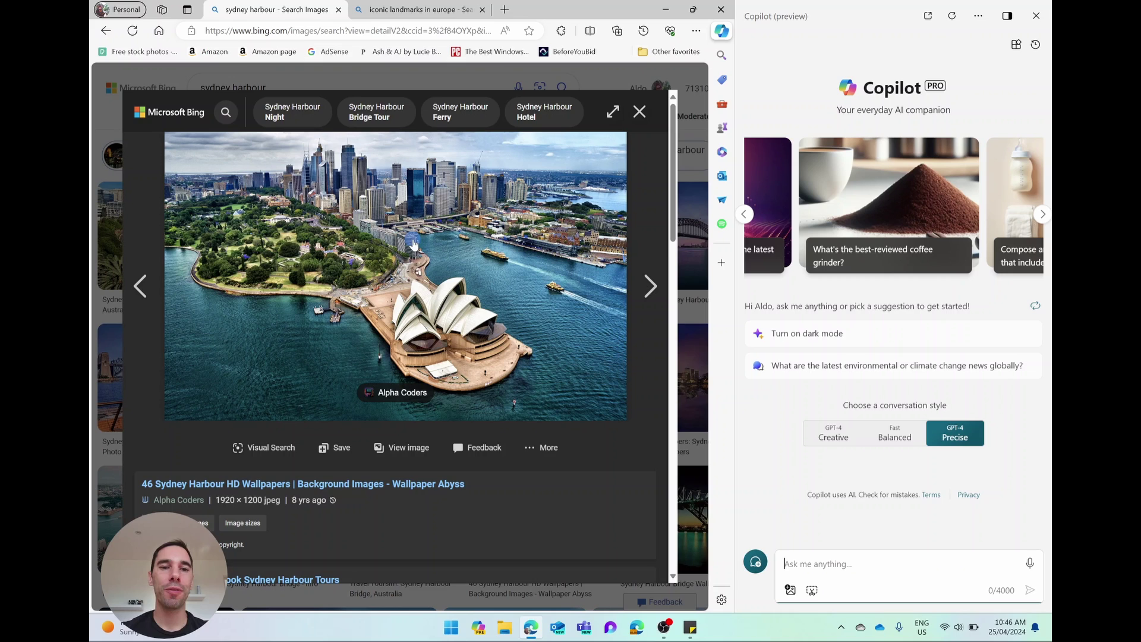
right_click(418, 291)
left_click(513, 342)
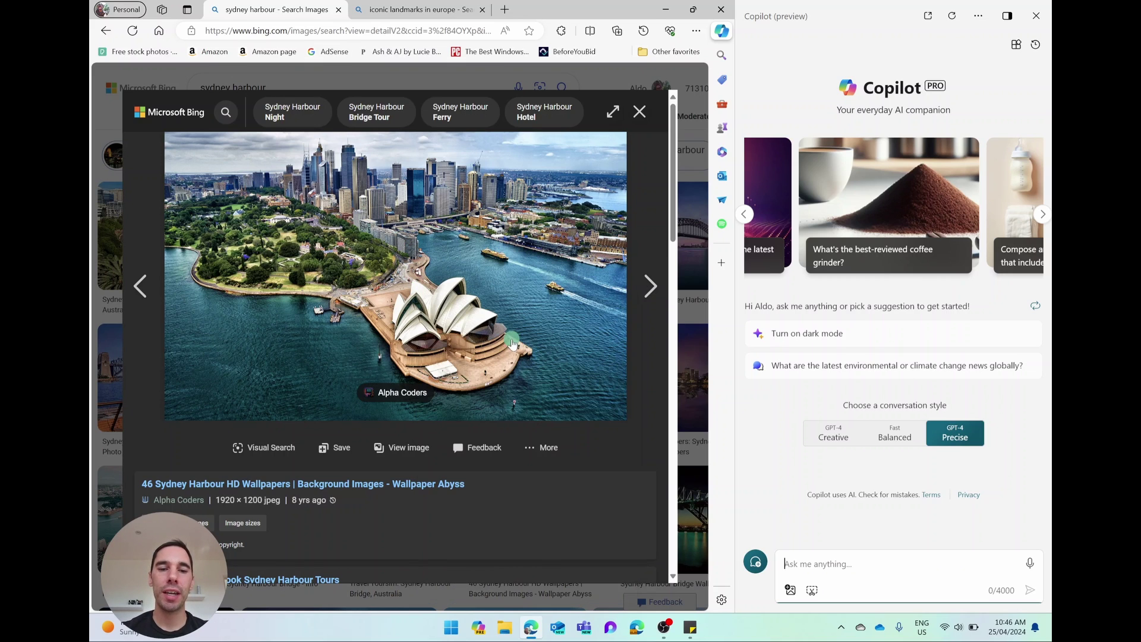
left_click(845, 565)
key("ctrl+v")
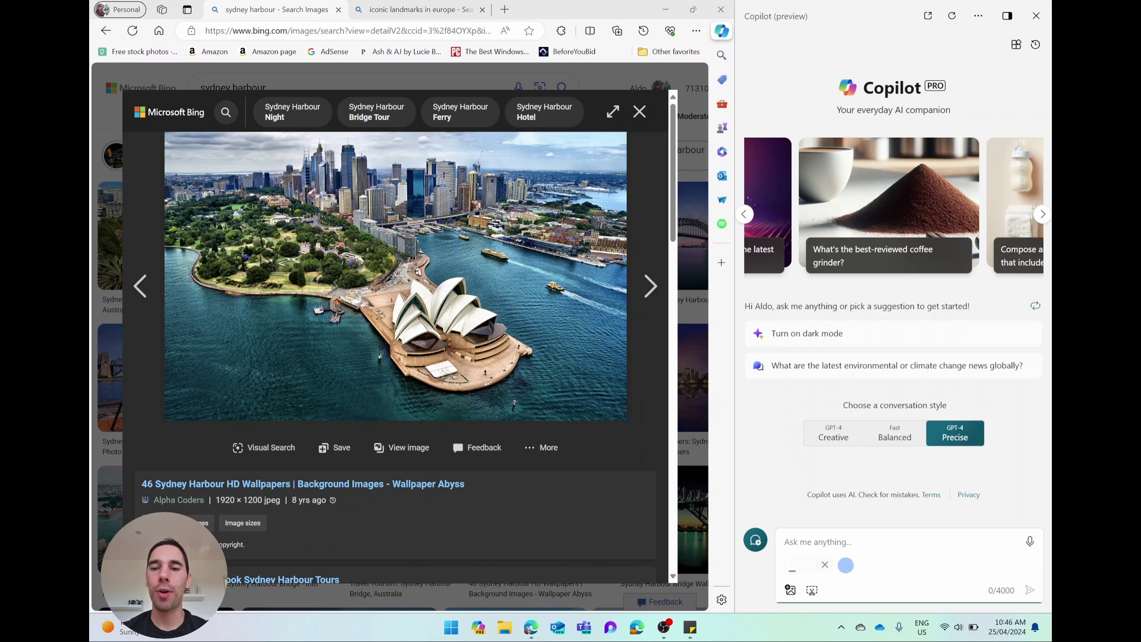
type("where")
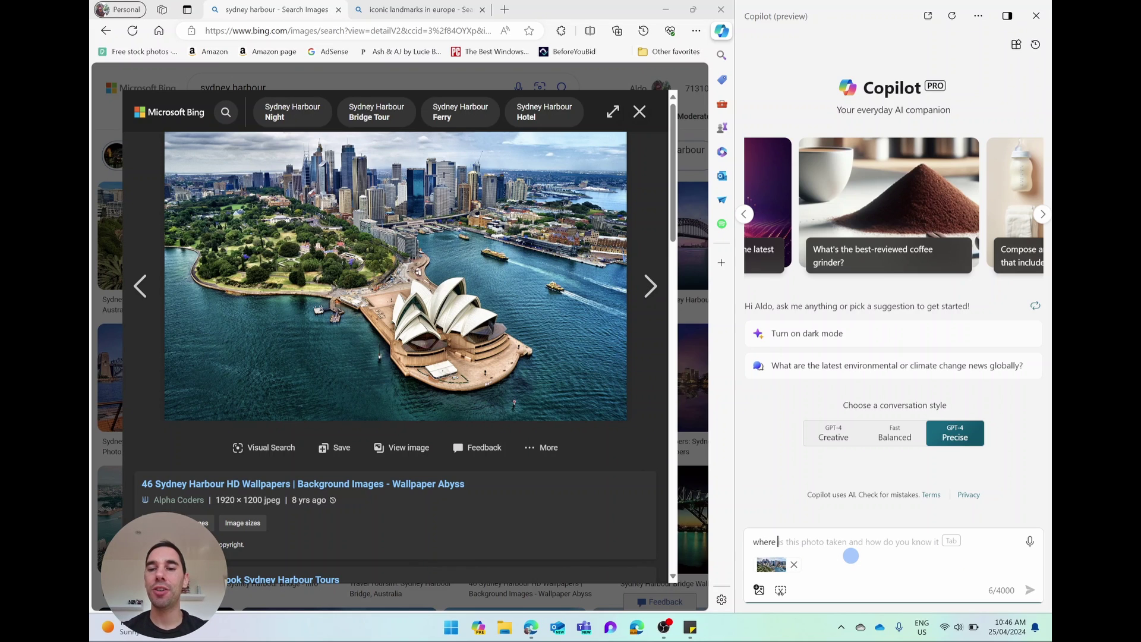
key("Tab")
key("Return")
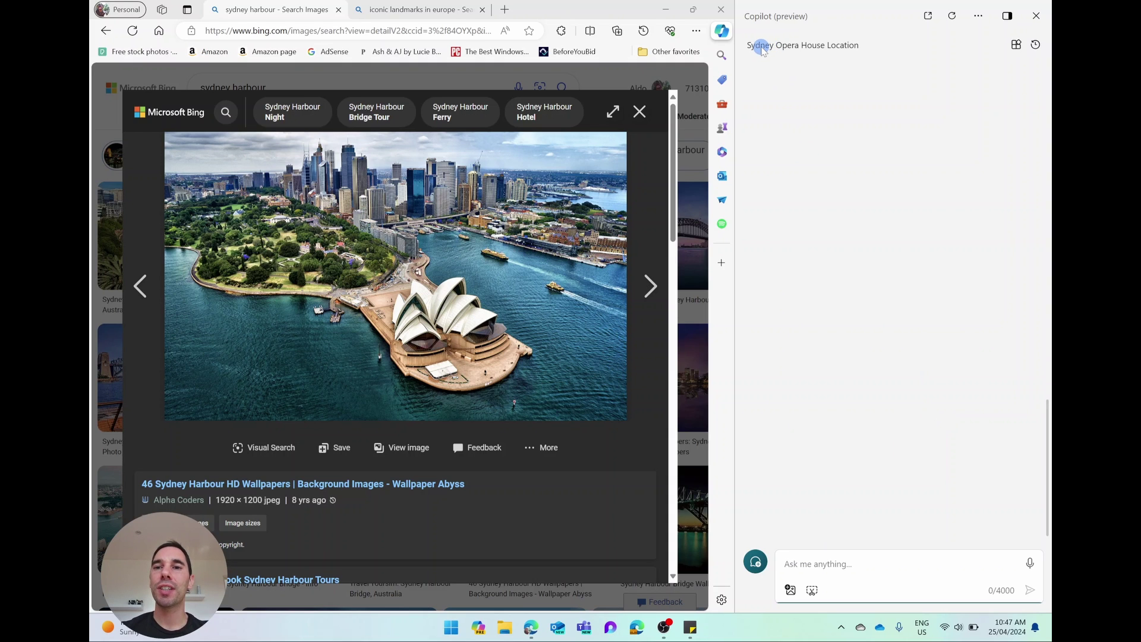
Open the Ancient Rome Colosseum image from the landmarks results and scroll up through Copilot's answer
left_click(426, 10)
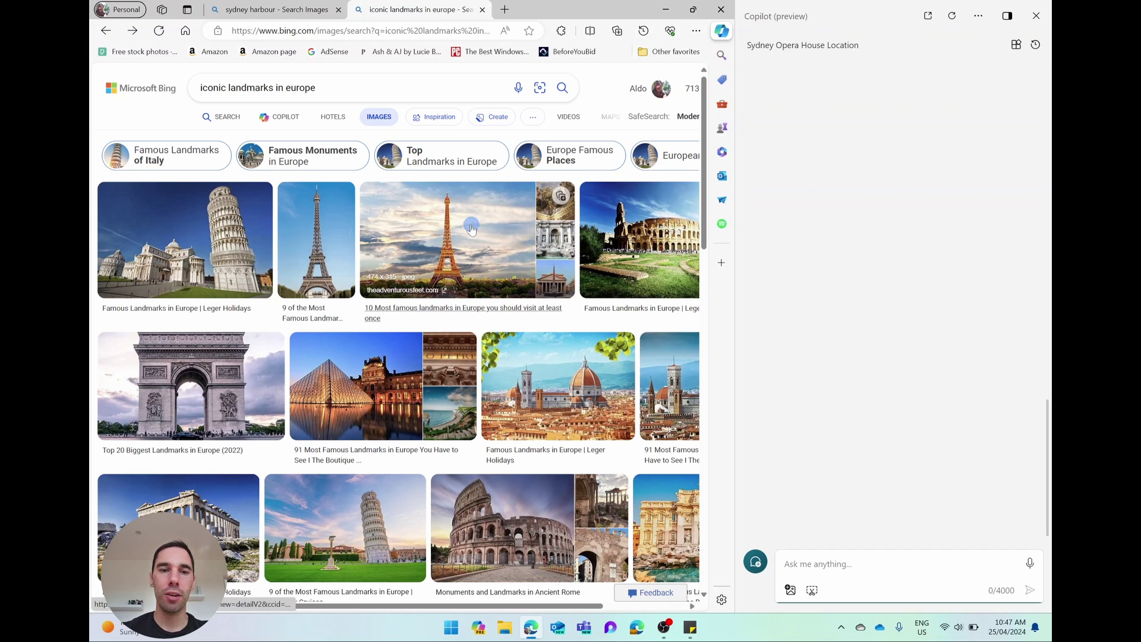
left_click(530, 494)
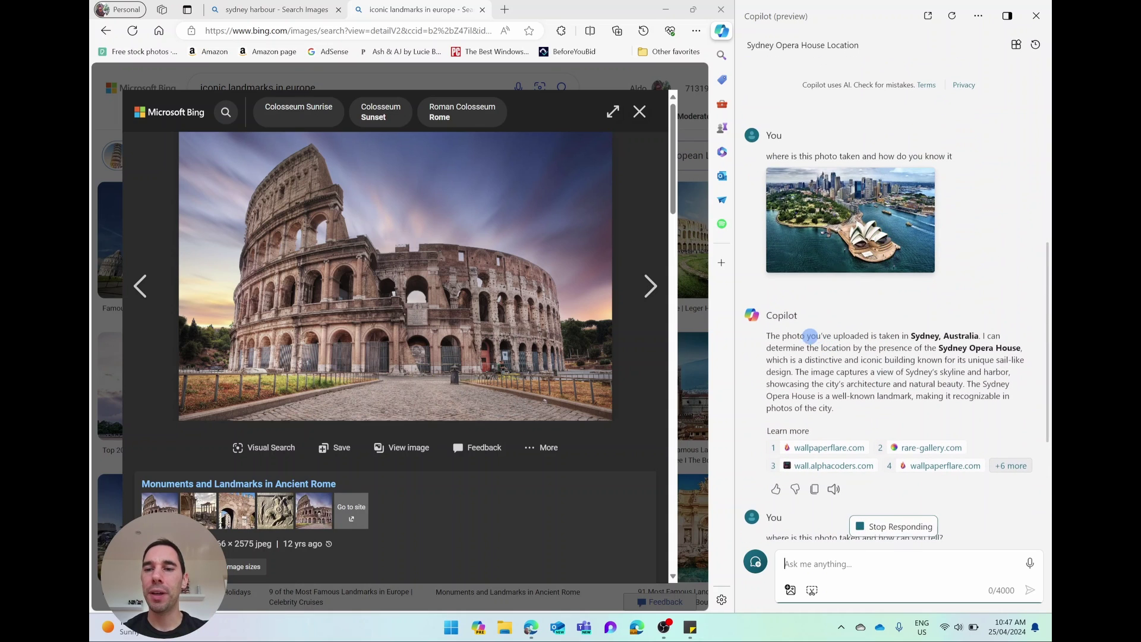
left_click_drag(804, 337, 969, 369)
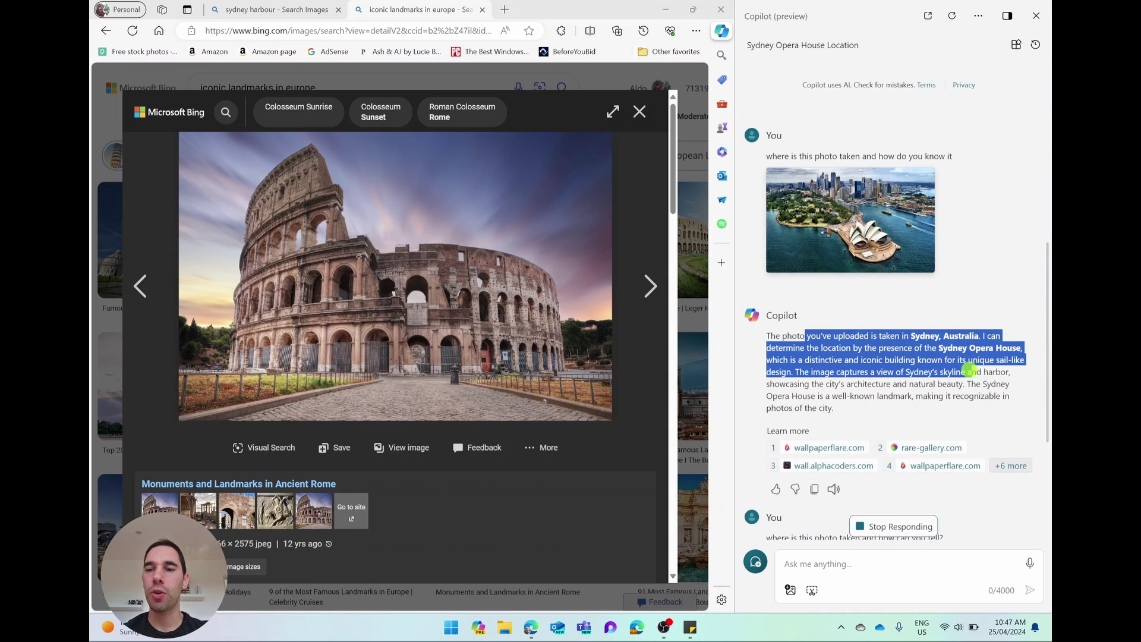
left_click(961, 386)
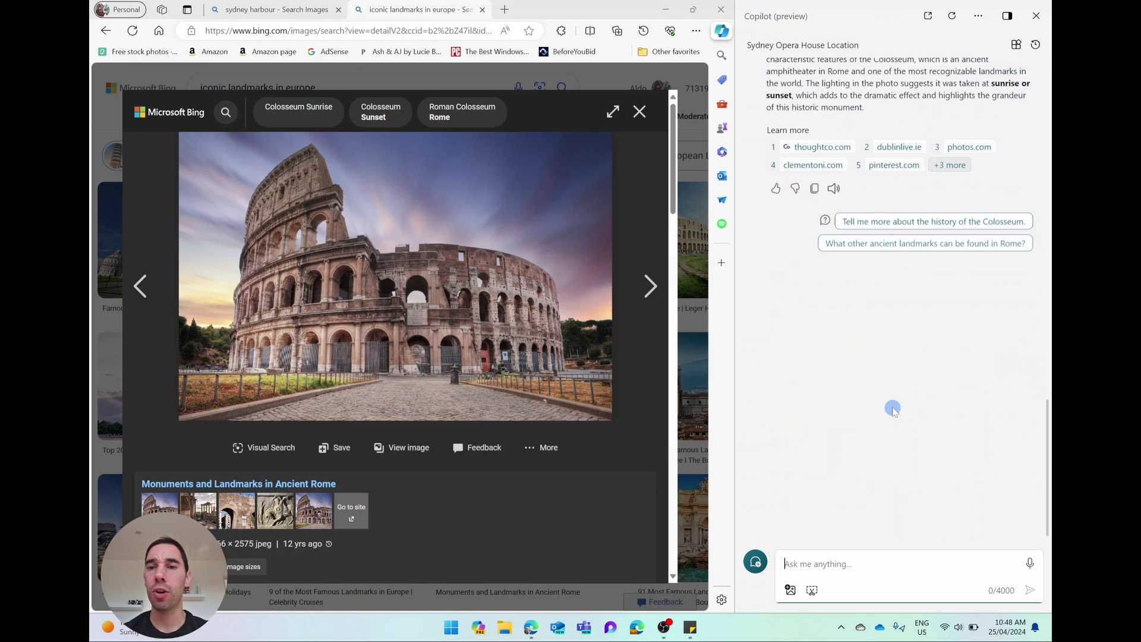
scroll(893, 409, "up", 4)
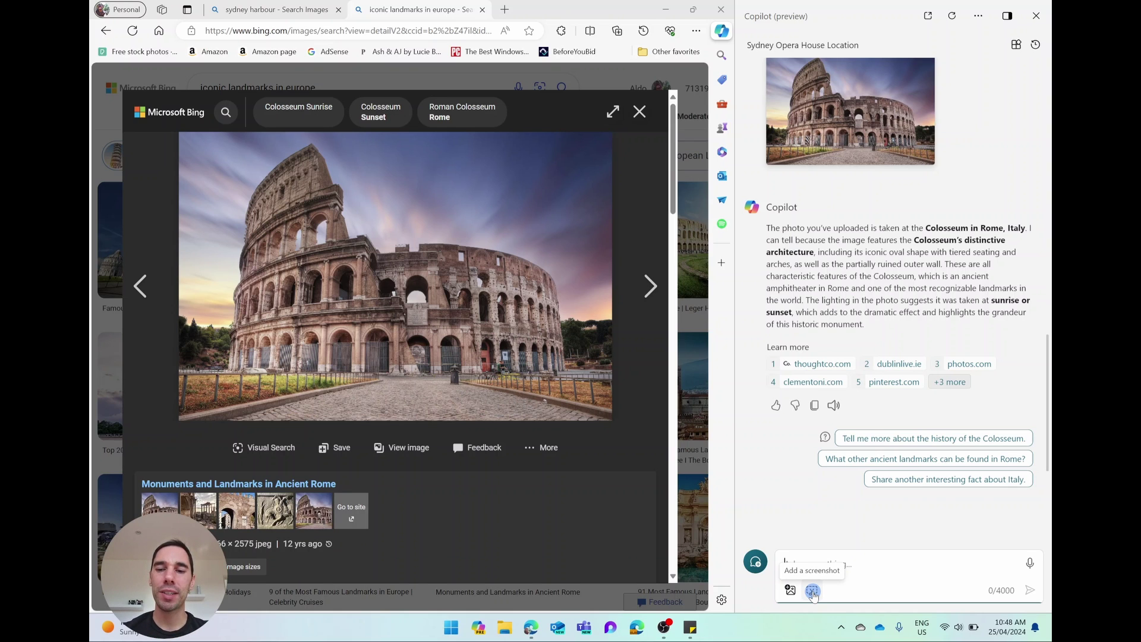
Capture the Colosseum area and mark it with a red arrow, circle and rectangle
left_click(813, 591)
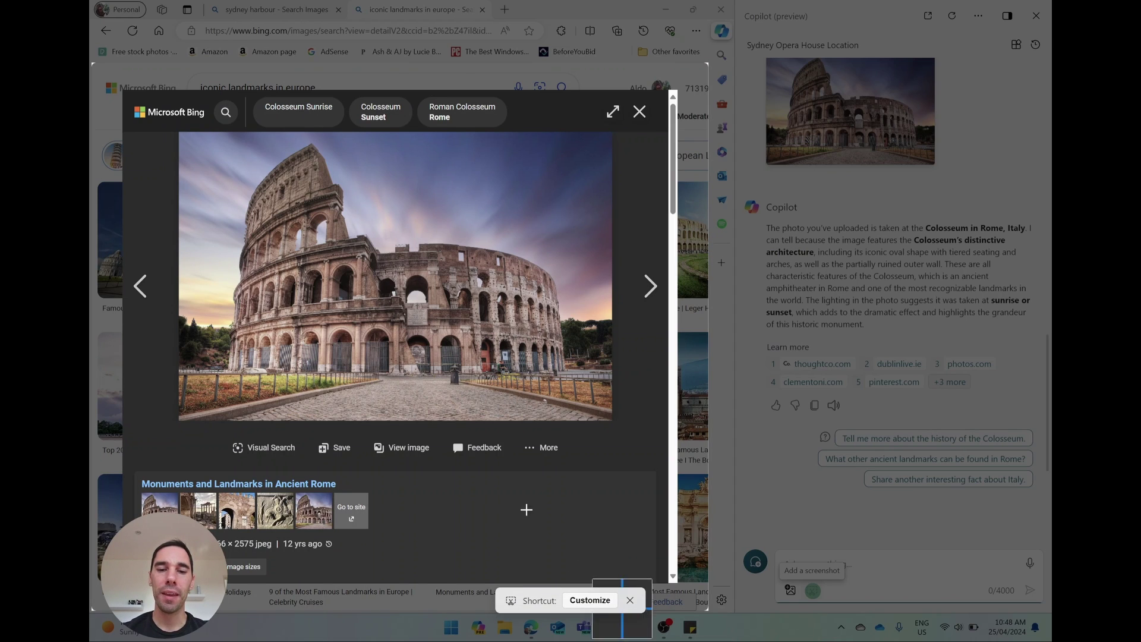
mouse_move(208, 141)
left_mouse_down()
mouse_move(532, 325)
mouse_move(600, 400)
mouse_move(593, 411)
left_mouse_up()
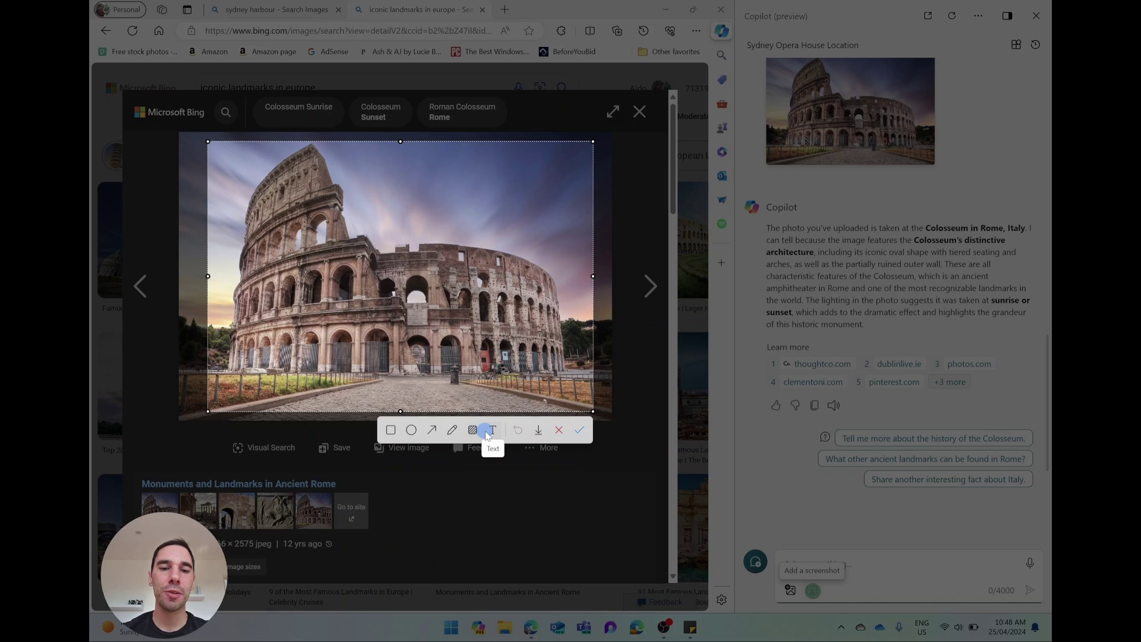
left_click(431, 430)
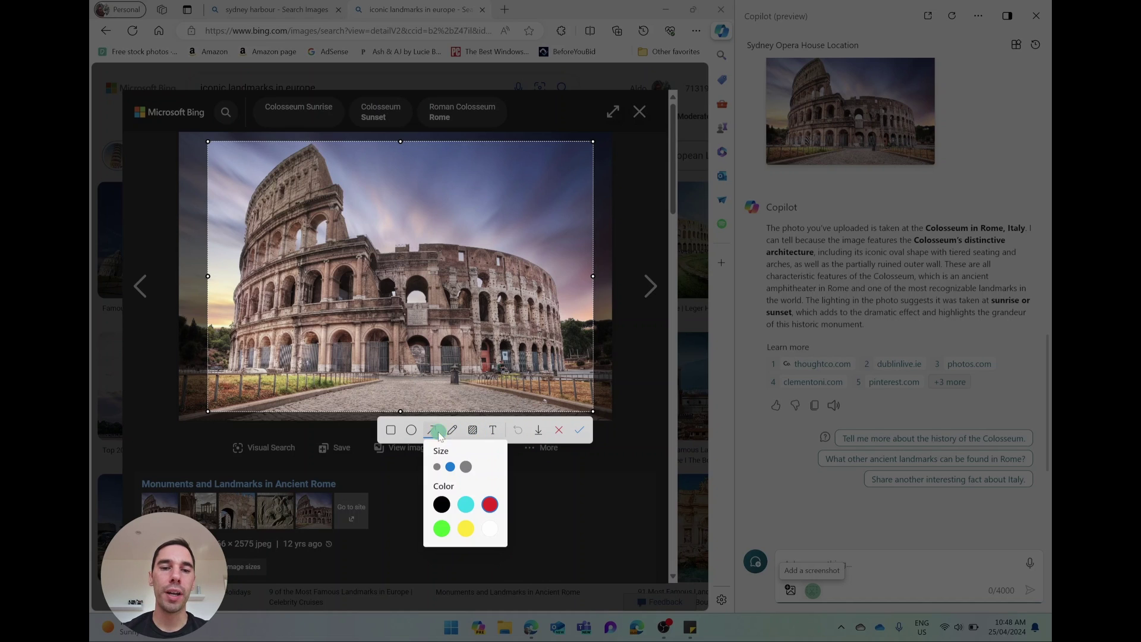
left_click_drag(527, 184, 471, 230)
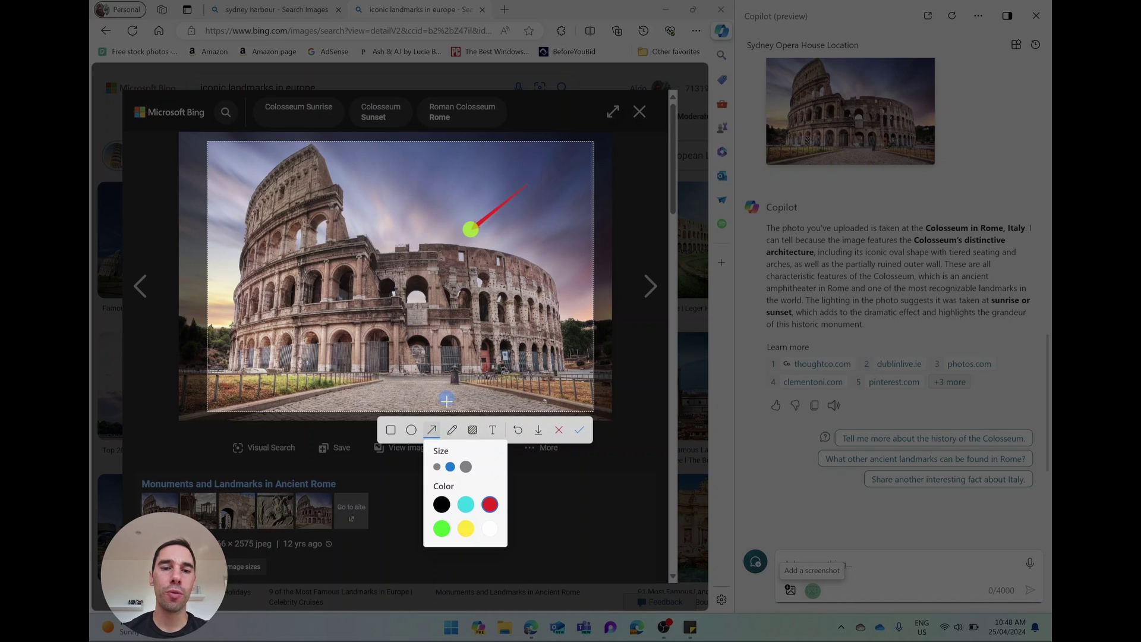
left_click(419, 436)
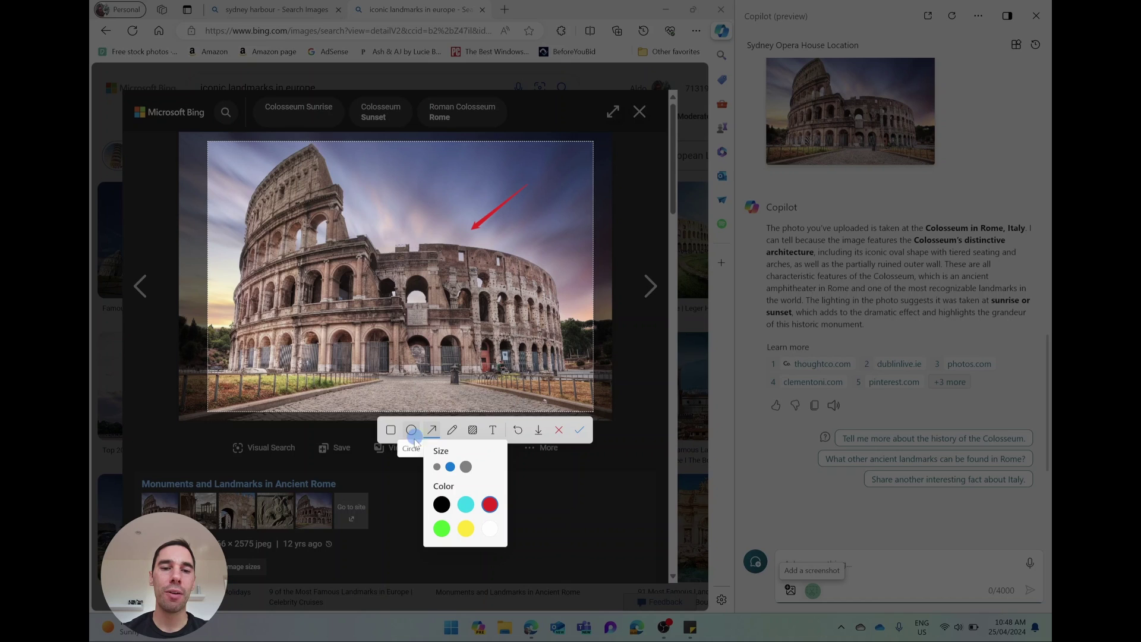
left_click_drag(375, 224, 453, 294)
left_click(390, 429)
left_click_drag(330, 296, 469, 384)
Add a black 'This is using copilot' caption, try then undo a blur, and attach the screenshot
left_click(491, 431)
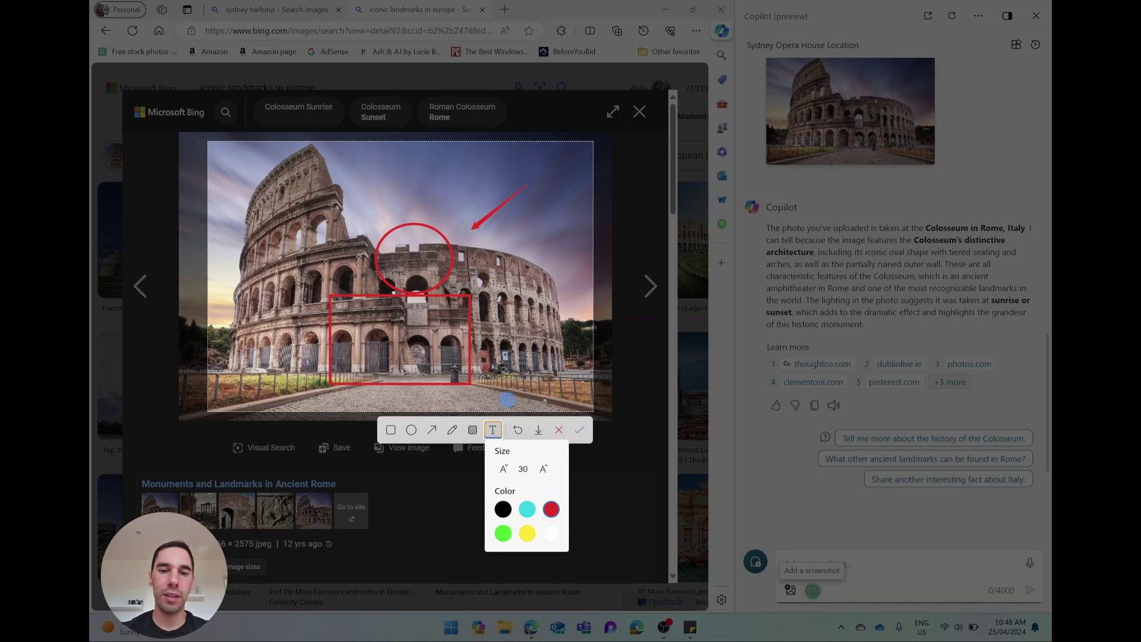
left_click(502, 266)
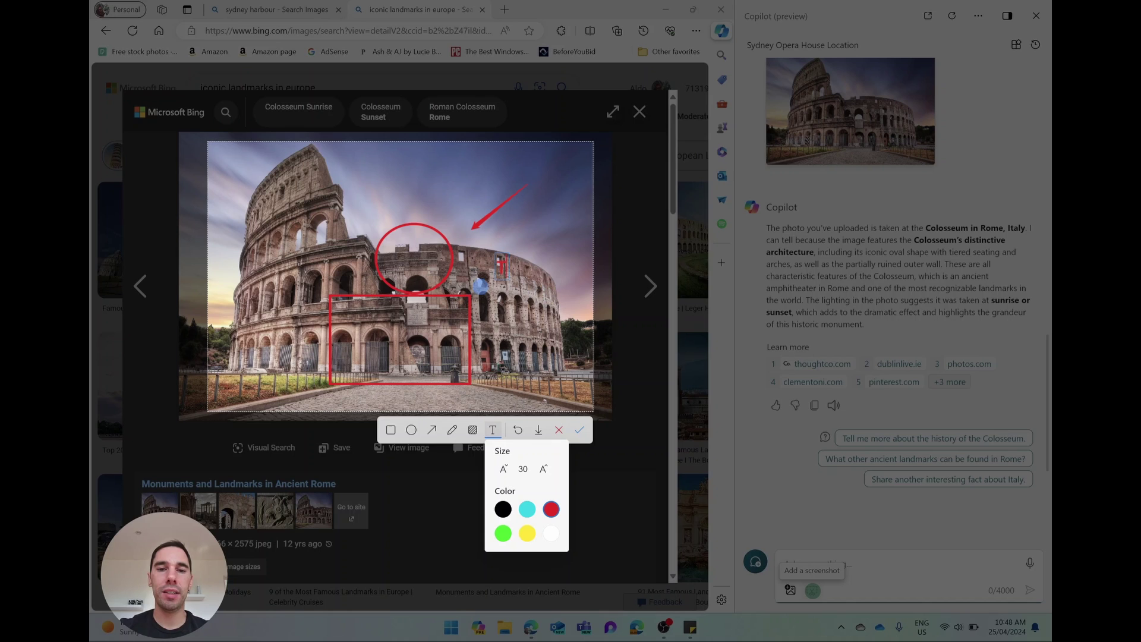
type("This is us")
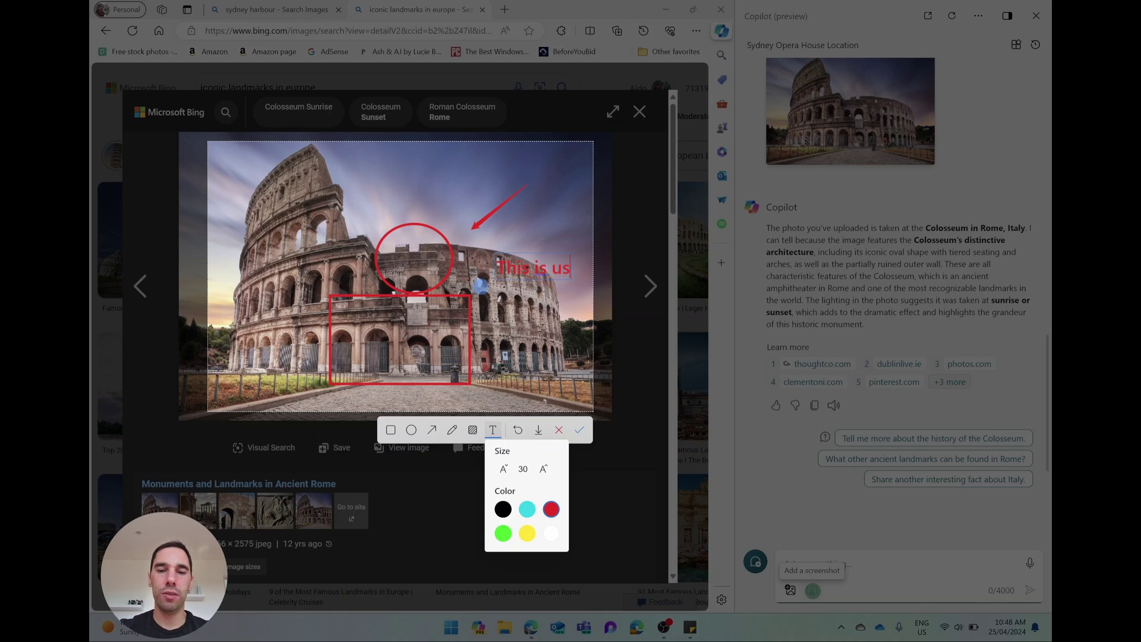
type("ing copilot")
left_click(502, 509)
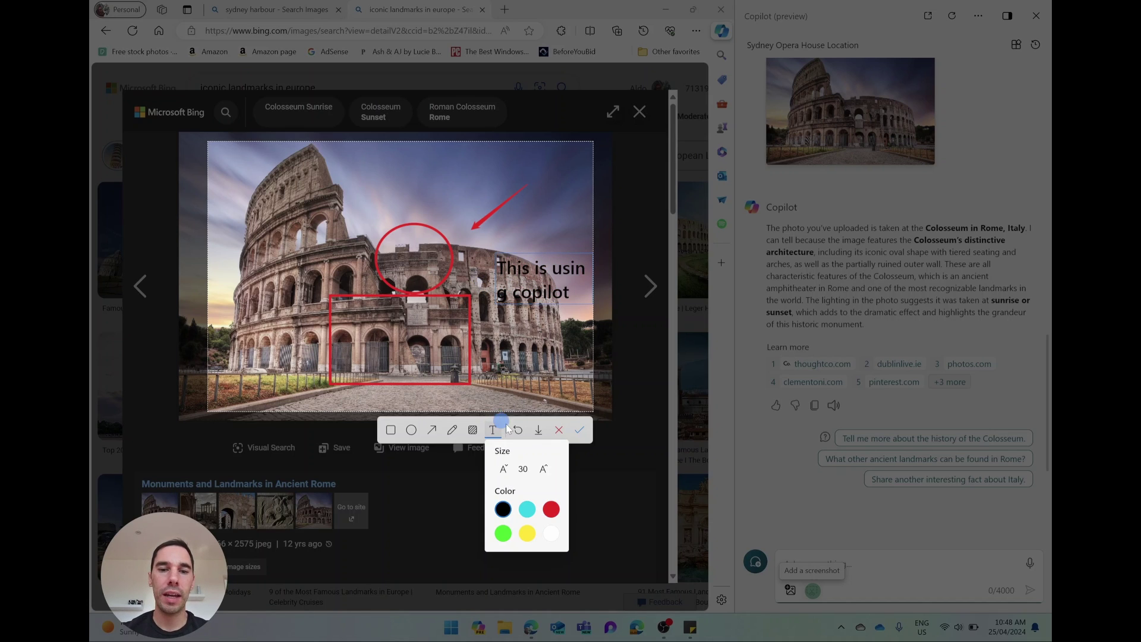
left_click(472, 430)
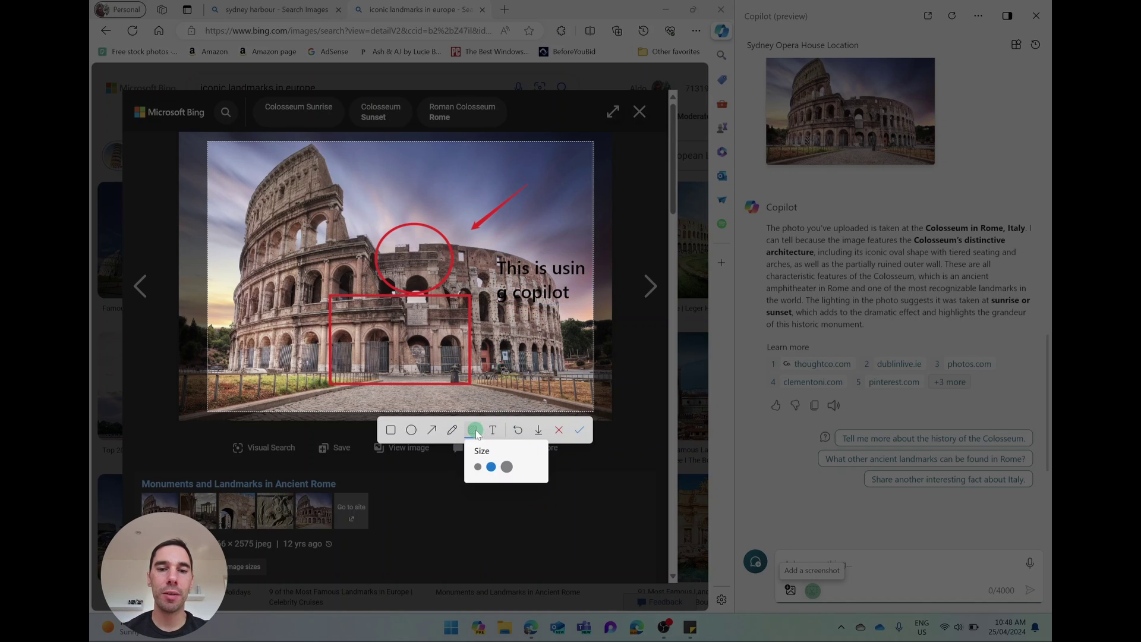
left_click(507, 467)
mouse_move(333, 153)
left_mouse_down()
mouse_move(404, 199)
mouse_move(383, 174)
mouse_move(327, 178)
mouse_move(359, 201)
mouse_move(323, 247)
mouse_move(328, 267)
mouse_move(328, 238)
mouse_move(433, 269)
mouse_move(400, 262)
mouse_move(433, 247)
left_mouse_up()
left_click(521, 429)
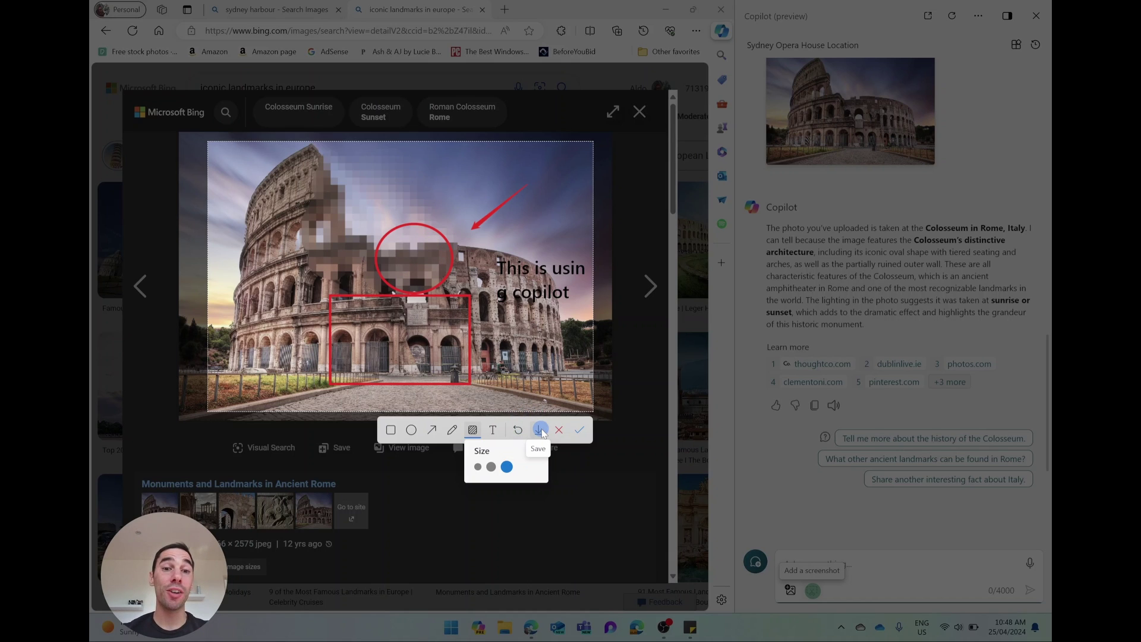
left_click(578, 429)
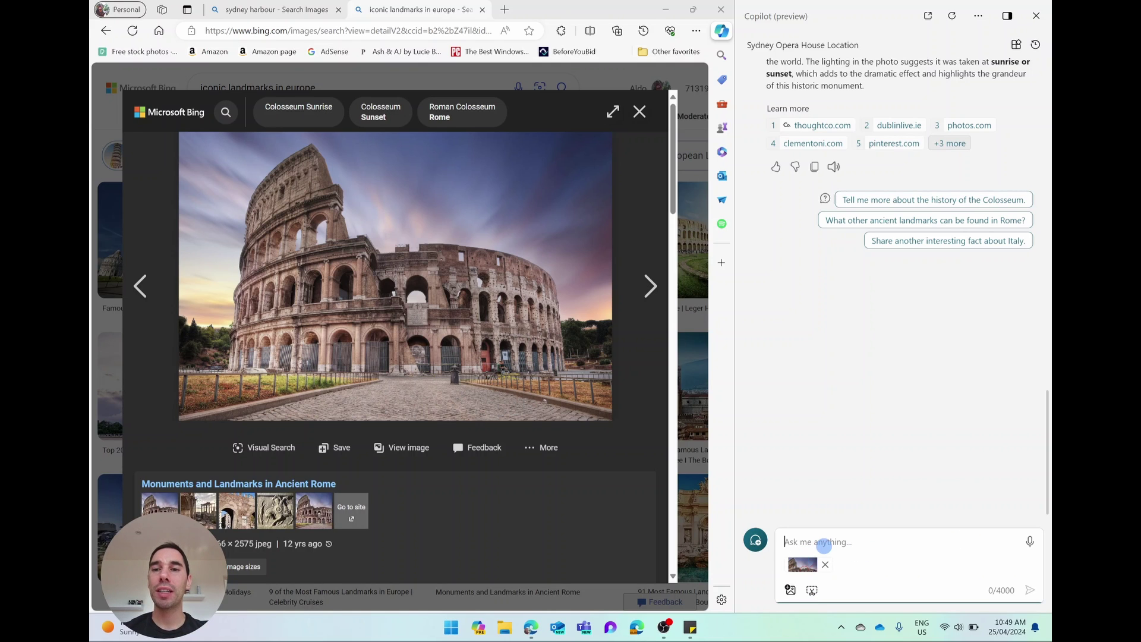
Start a new Copilot topic and bring up the to-do sticky note
left_click(762, 547)
mouse_move(689, 628)
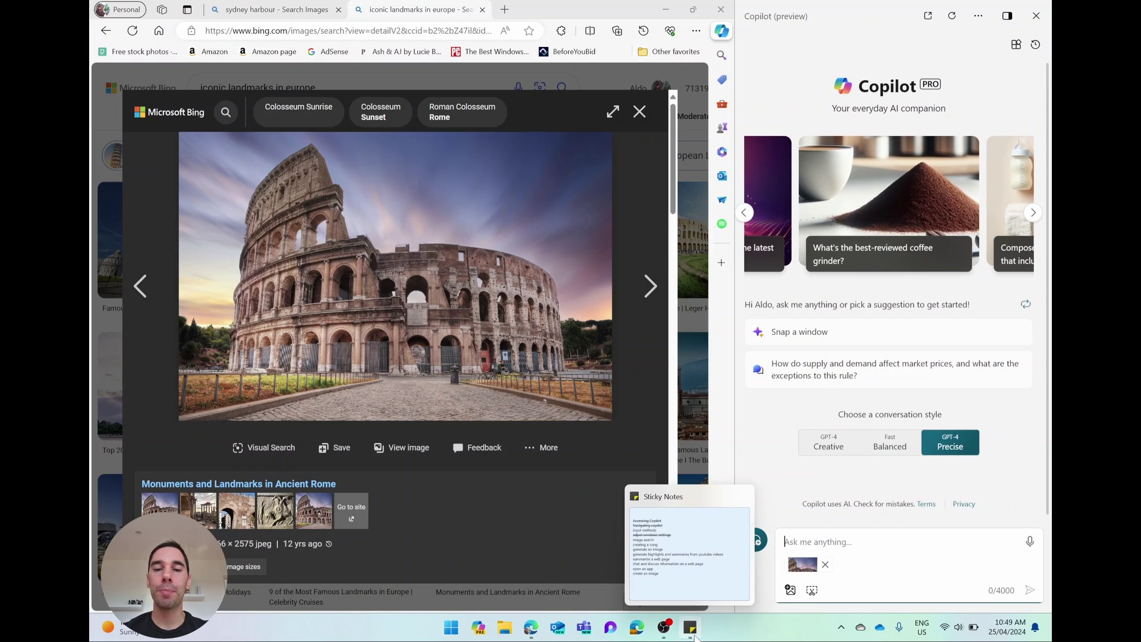
left_click(687, 583)
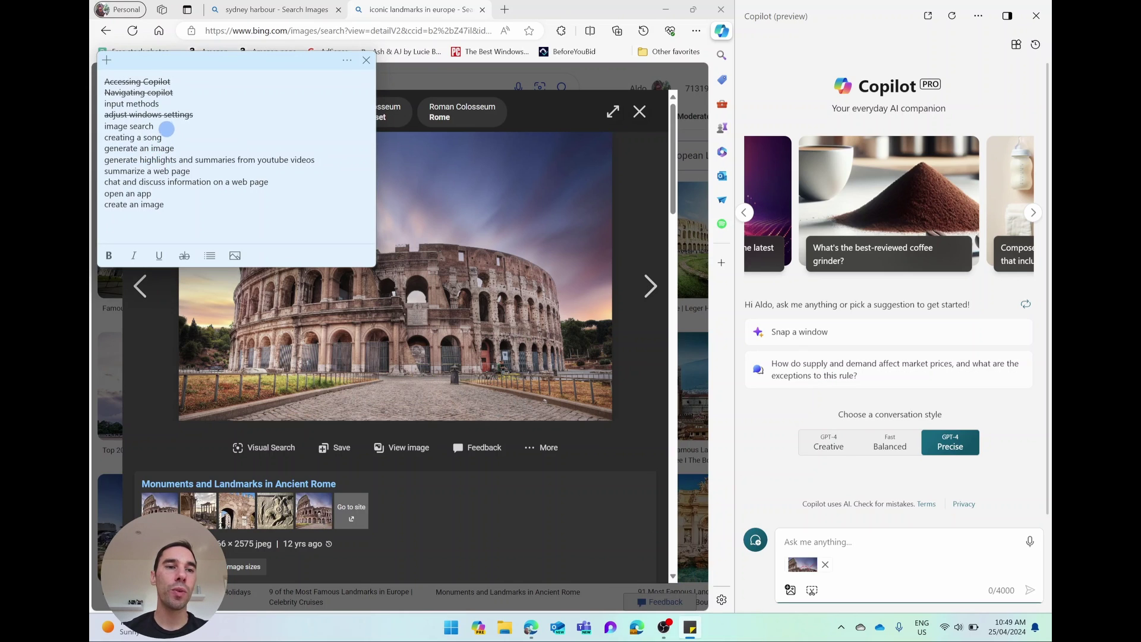
Strike through 'image search' on the note and select the 'input methods' line
left_click_drag(166, 129, 107, 126)
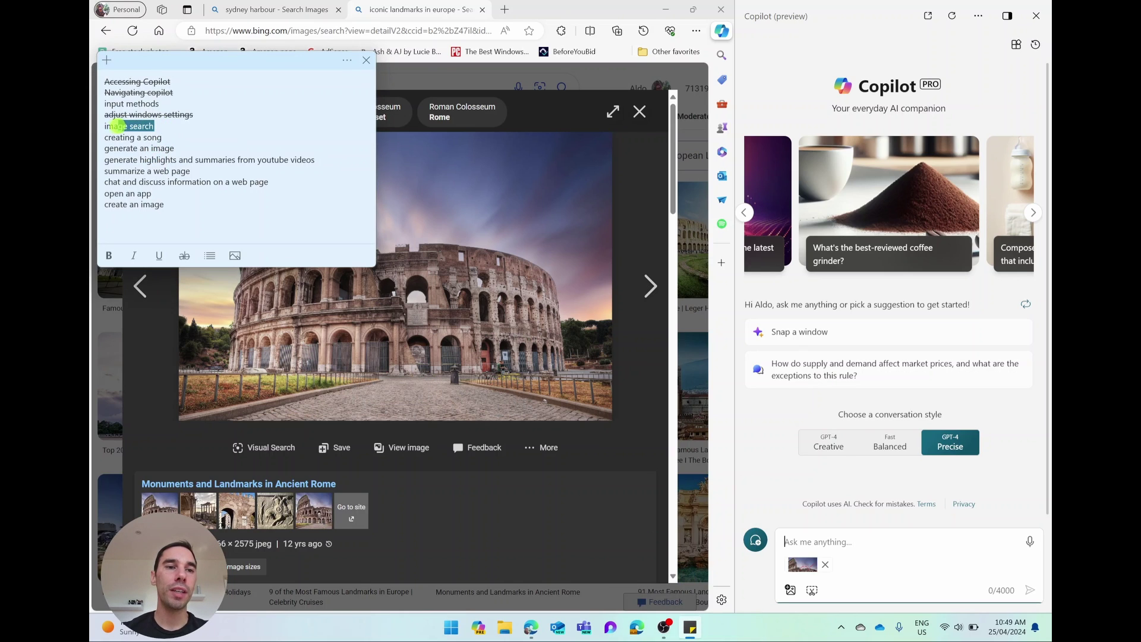
left_click(196, 258)
left_click_drag(160, 104, 104, 104)
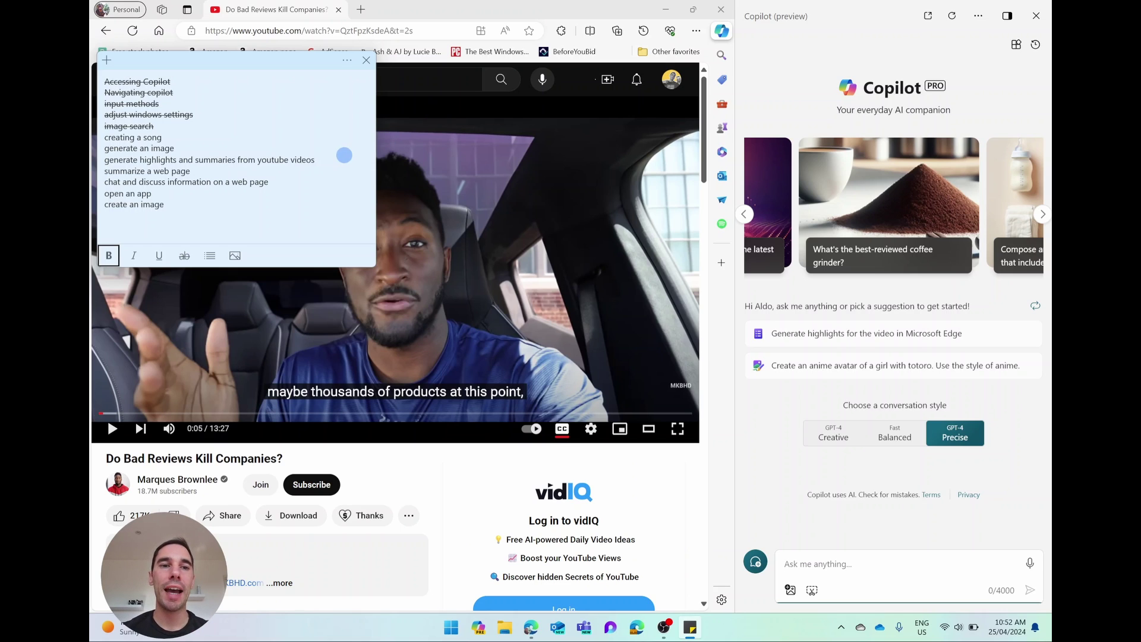
Strike through the generate-highlights line and bring the YouTube video page forward
left_click_drag(323, 160, 104, 159)
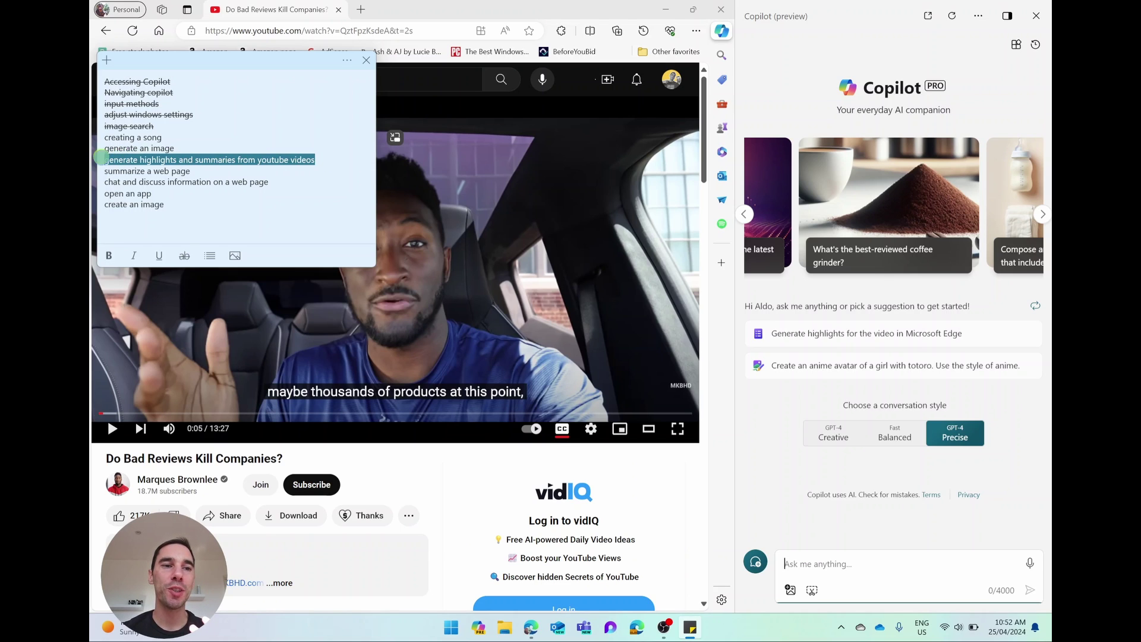
left_click(188, 260)
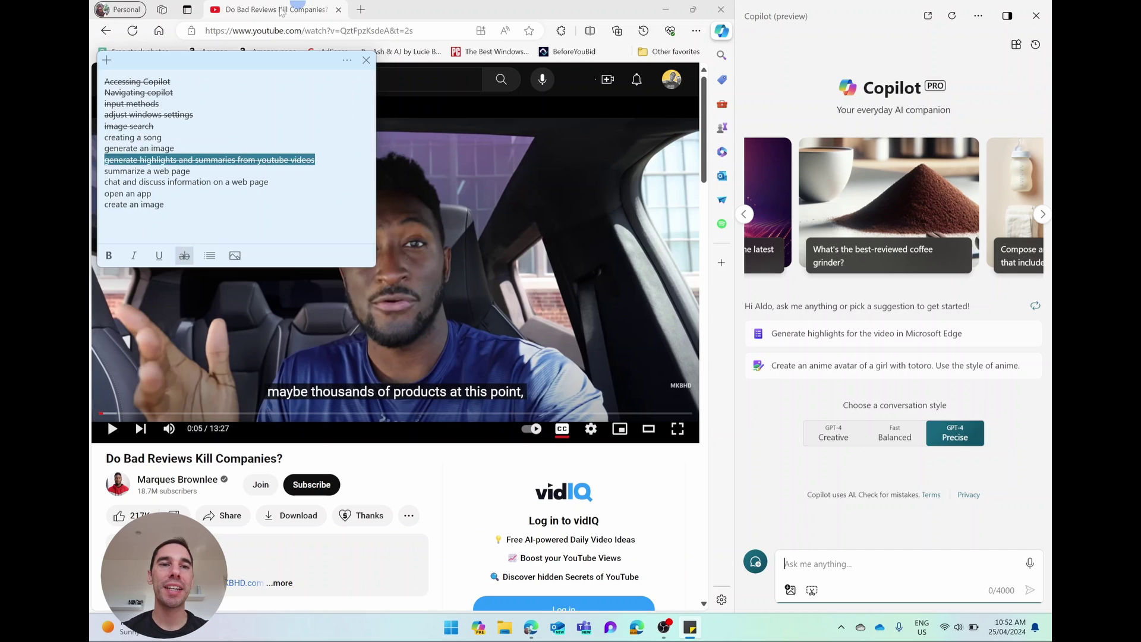
left_click(265, 12)
left_click(440, 100)
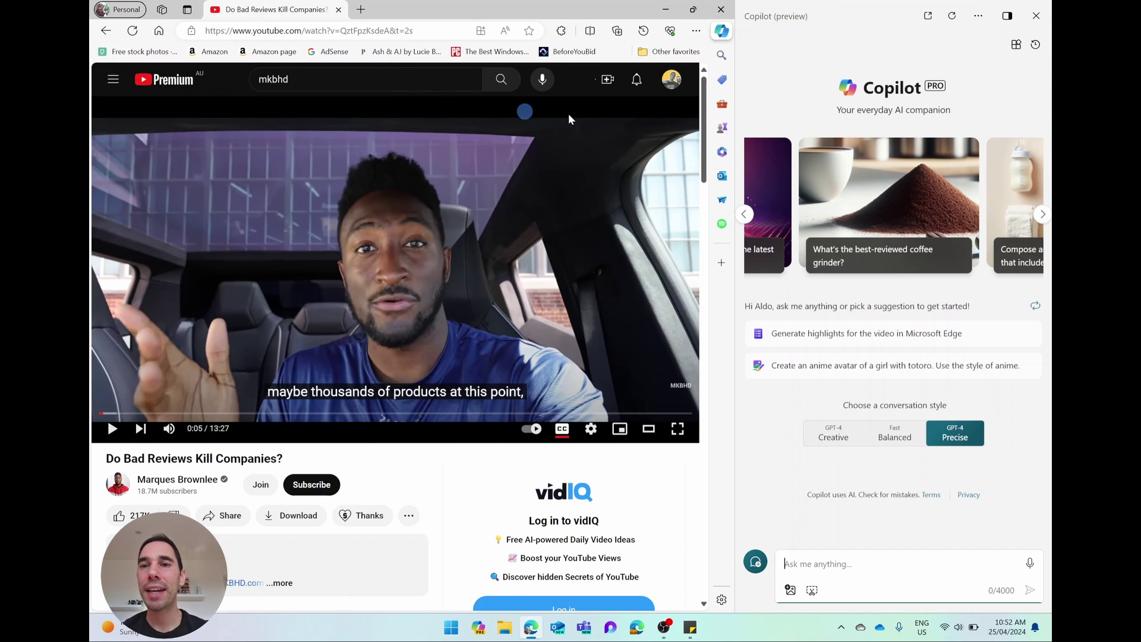
Have Copilot generate timestamped highlights of 'Do Bad Reviews Kill Companies?' and review them
left_click(829, 335)
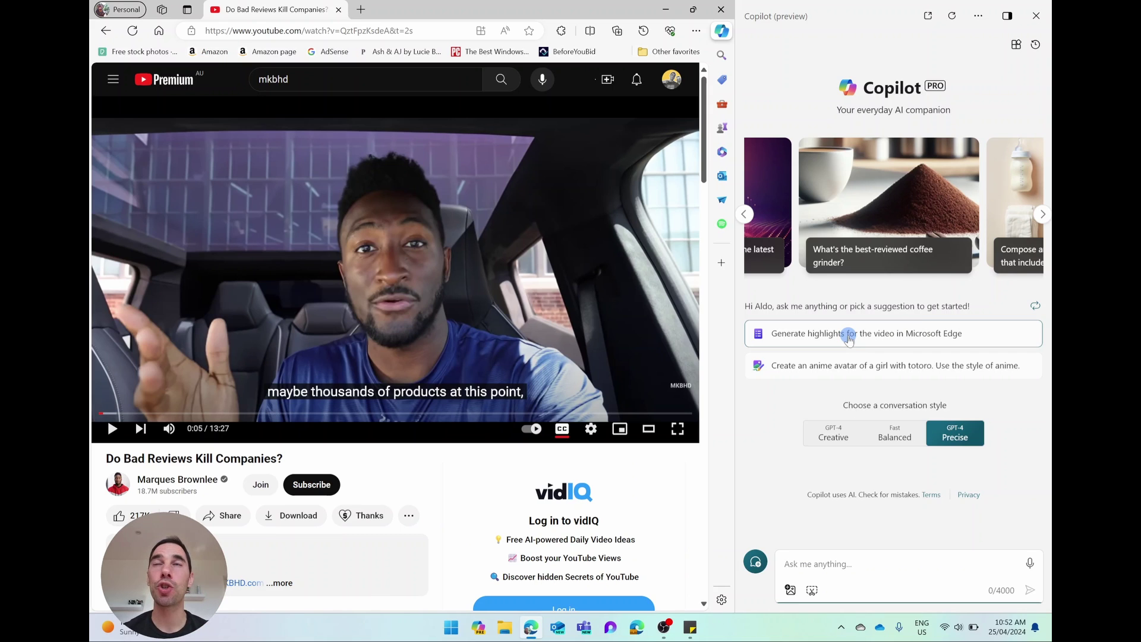
left_click(848, 336)
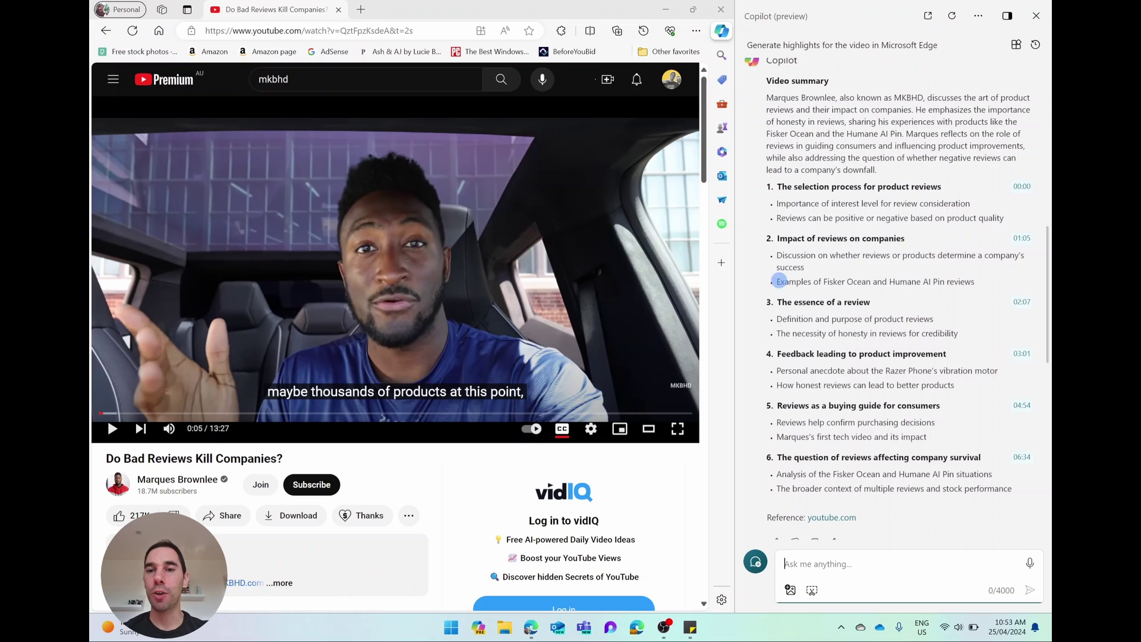
left_click_drag(779, 282, 966, 280)
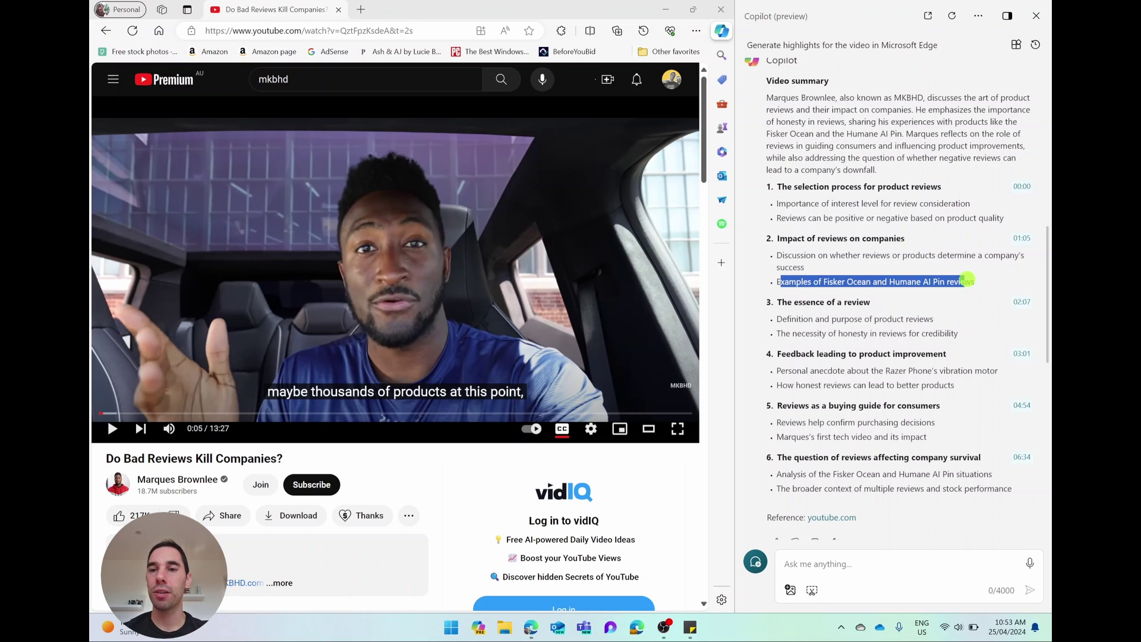
left_click(939, 282)
scroll(911, 403, "down", 2)
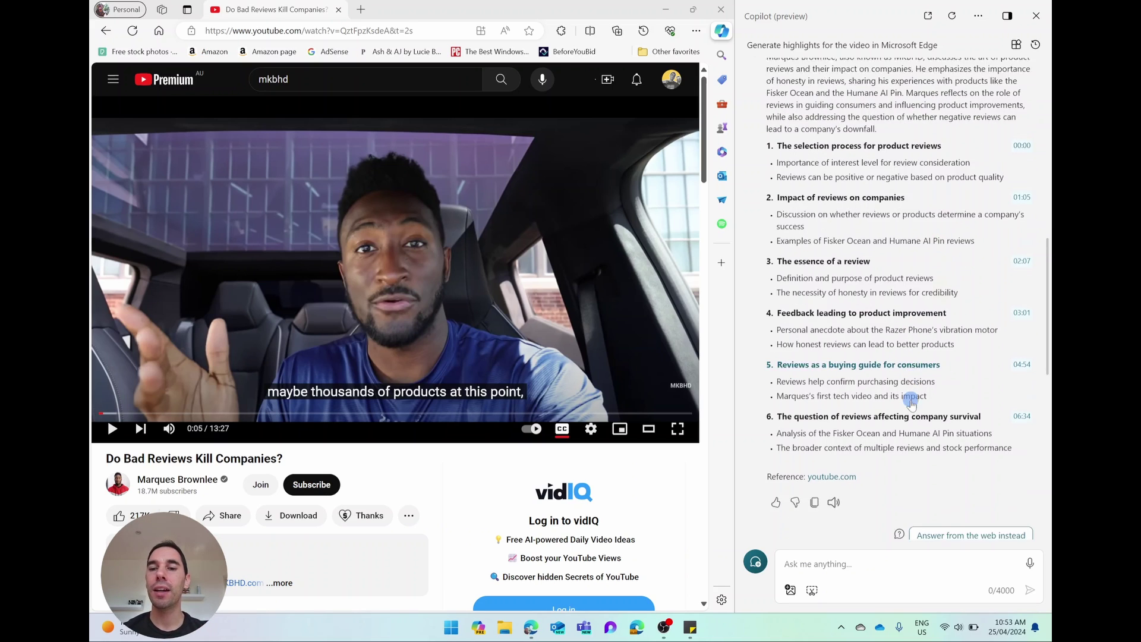
scroll(911, 403, "up", 2)
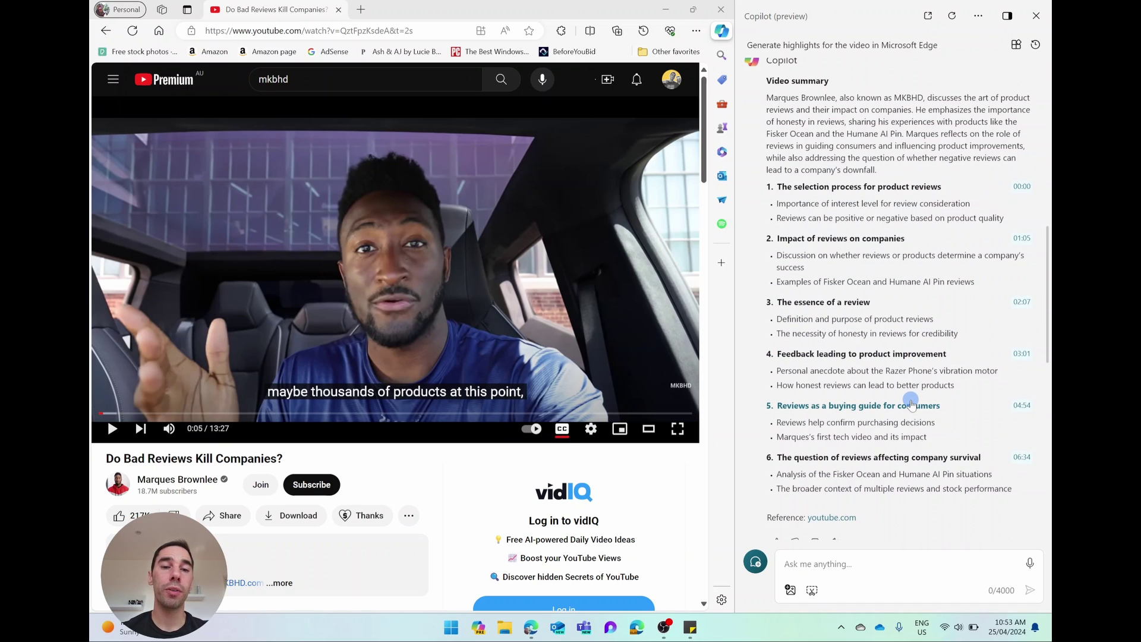
key("alt+Tab")
key("alt+Tab")
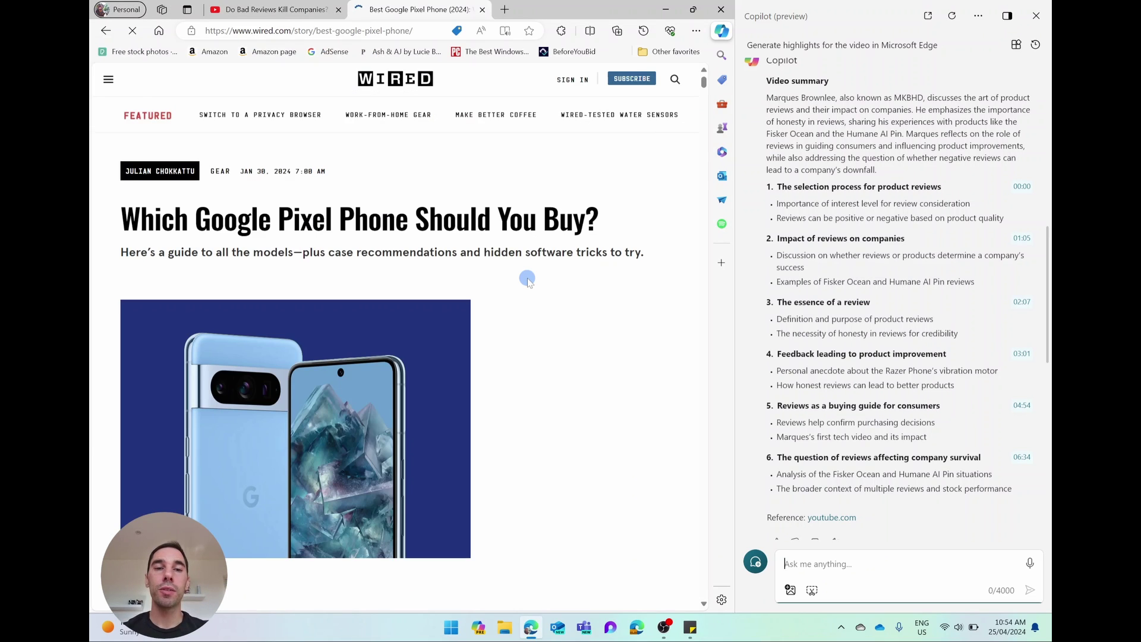
Start a new Copilot topic and ask it to summarize the WIRED Google Pixel page
key("alt+Tab")
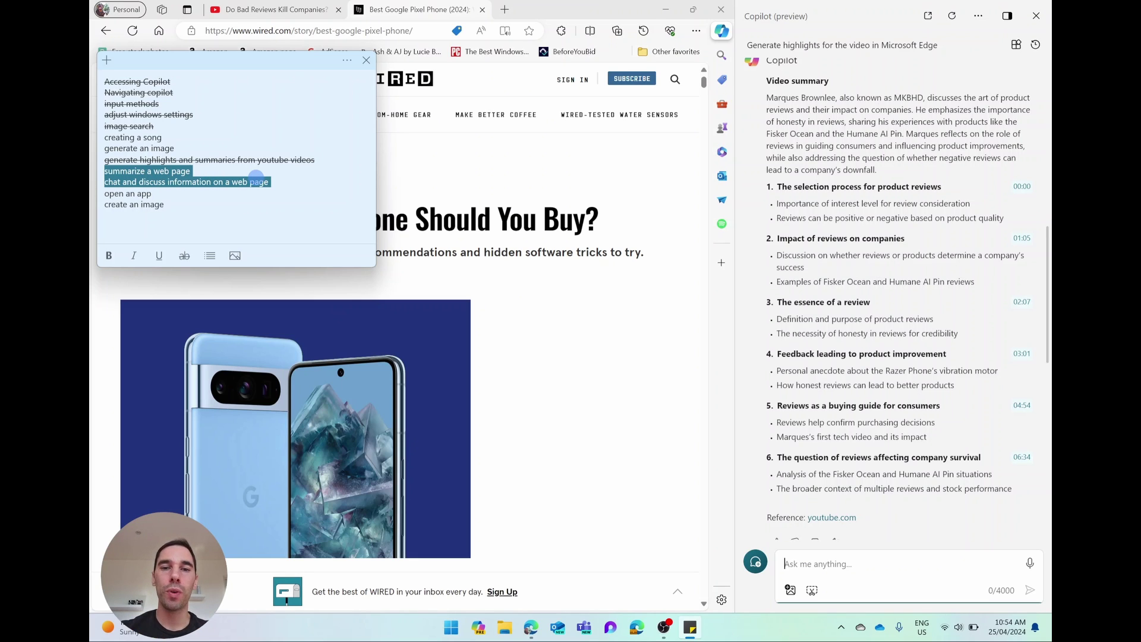
left_click(755, 565)
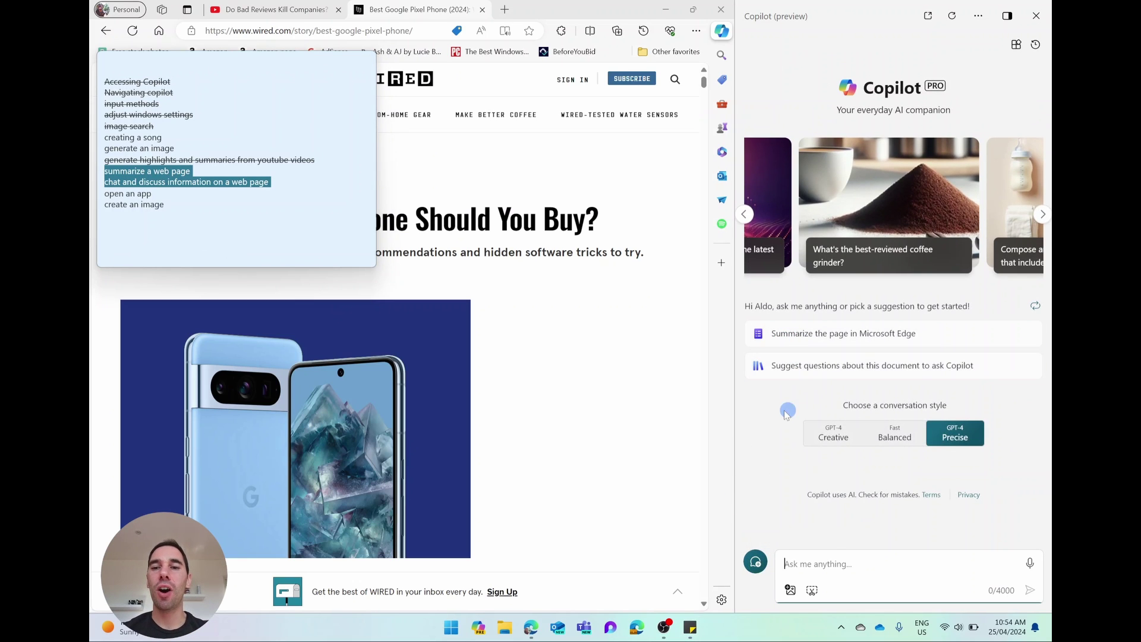
left_click(584, 402)
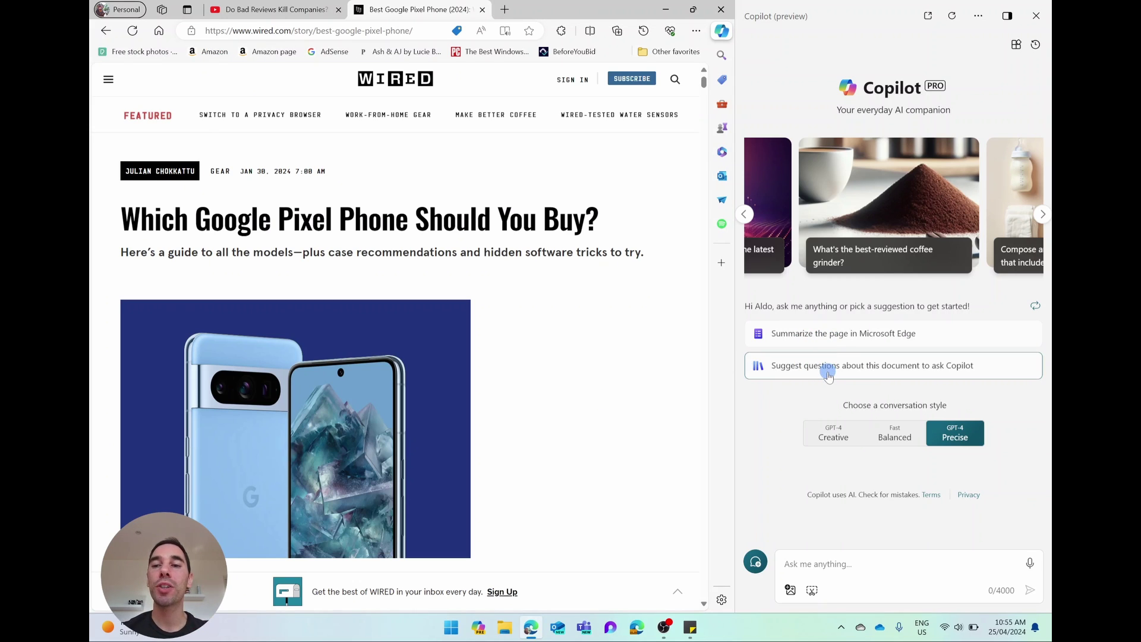
left_click(816, 334)
left_click(894, 395)
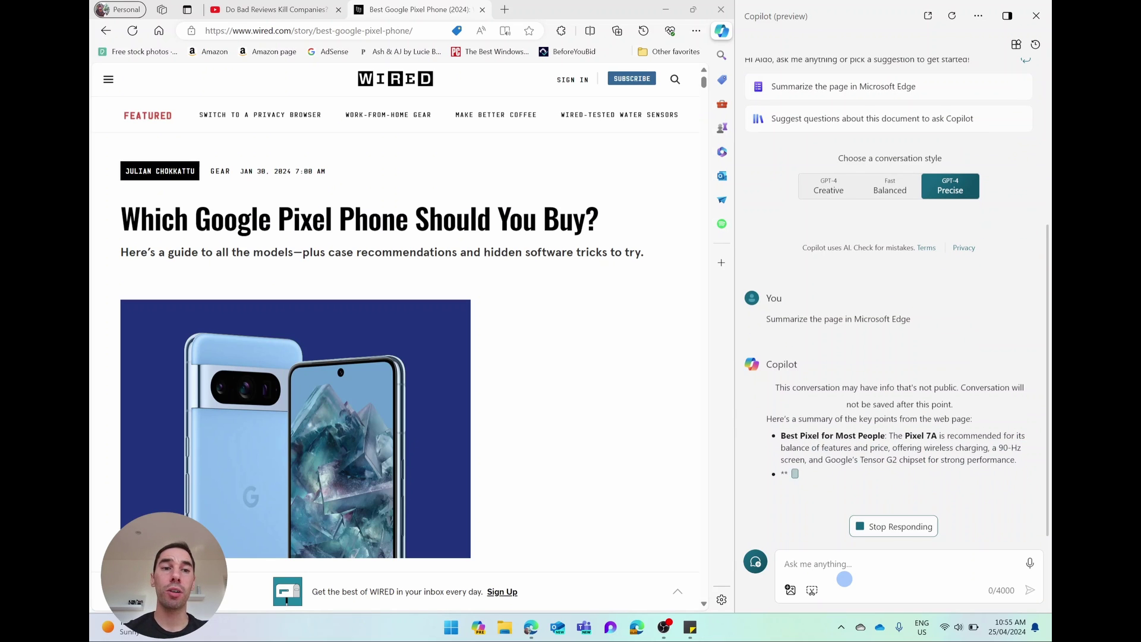
Browse the Pixel buying guide while Copilot writes its four-point summary
left_click_drag(195, 217, 546, 205)
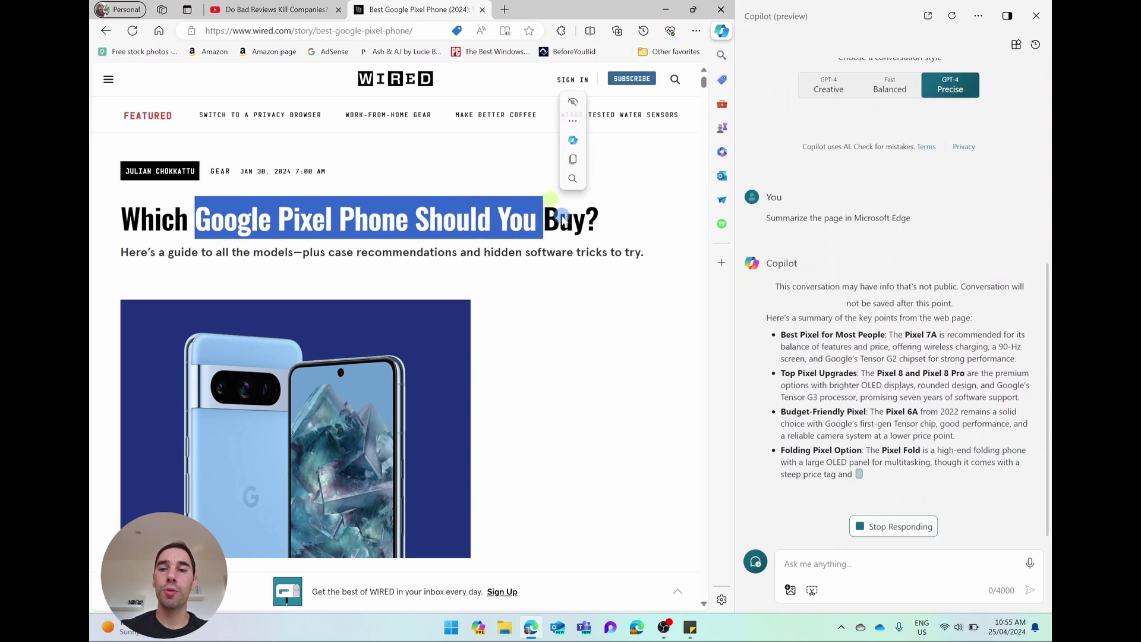
left_click(557, 212)
left_click(518, 317)
scroll(502, 395, "down", 10)
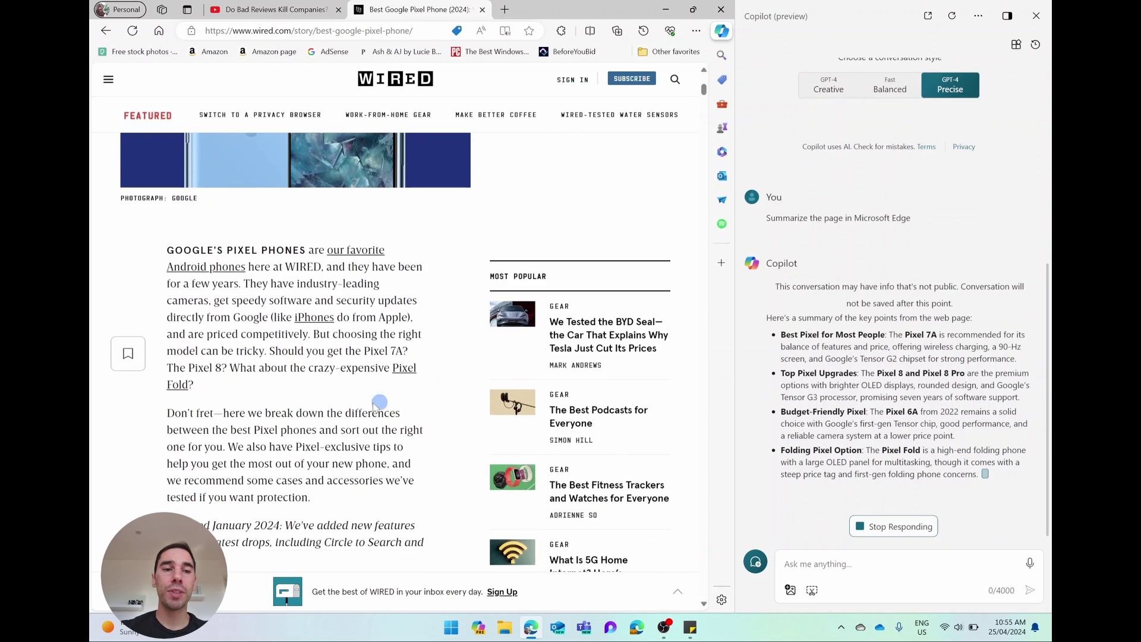
scroll(370, 403, "down", 12)
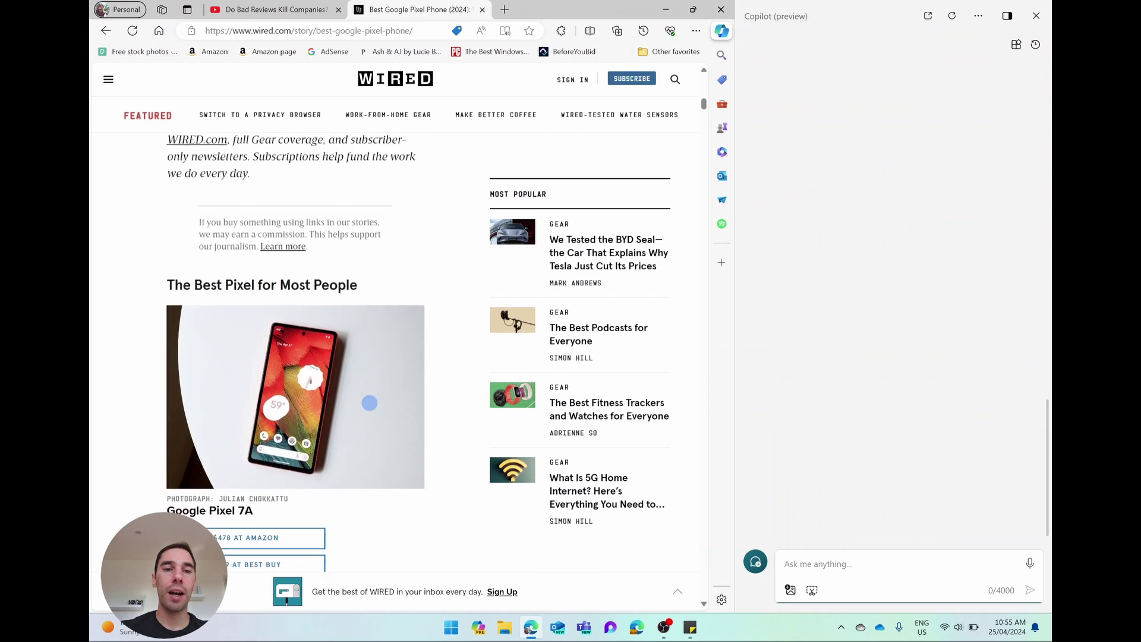
scroll(369, 401, "down", 10)
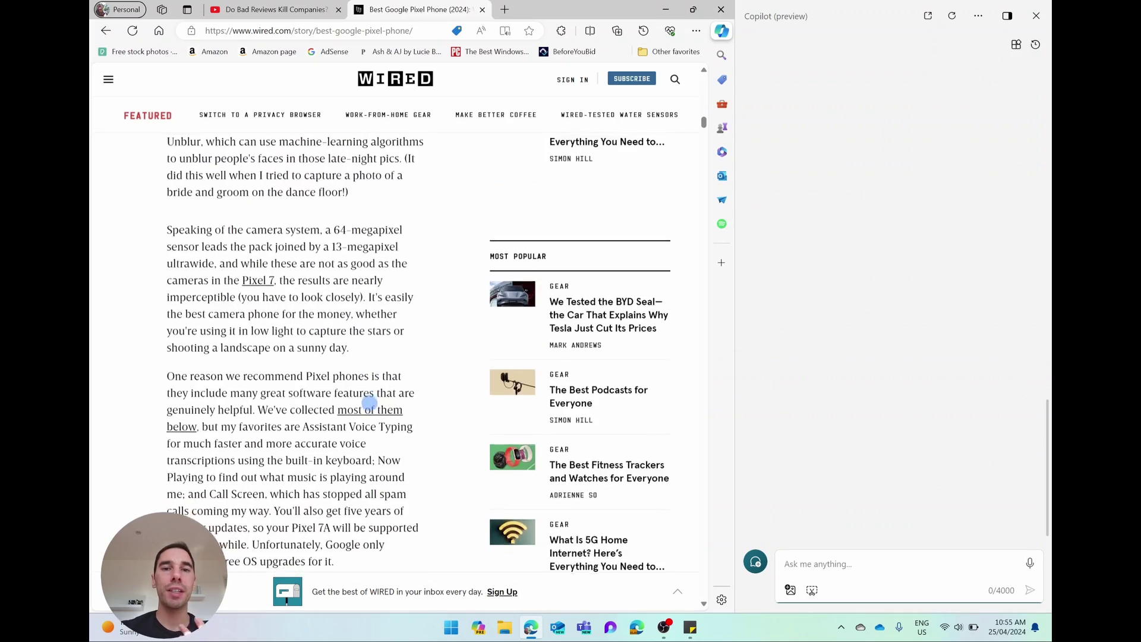
scroll(370, 402, "down", 10)
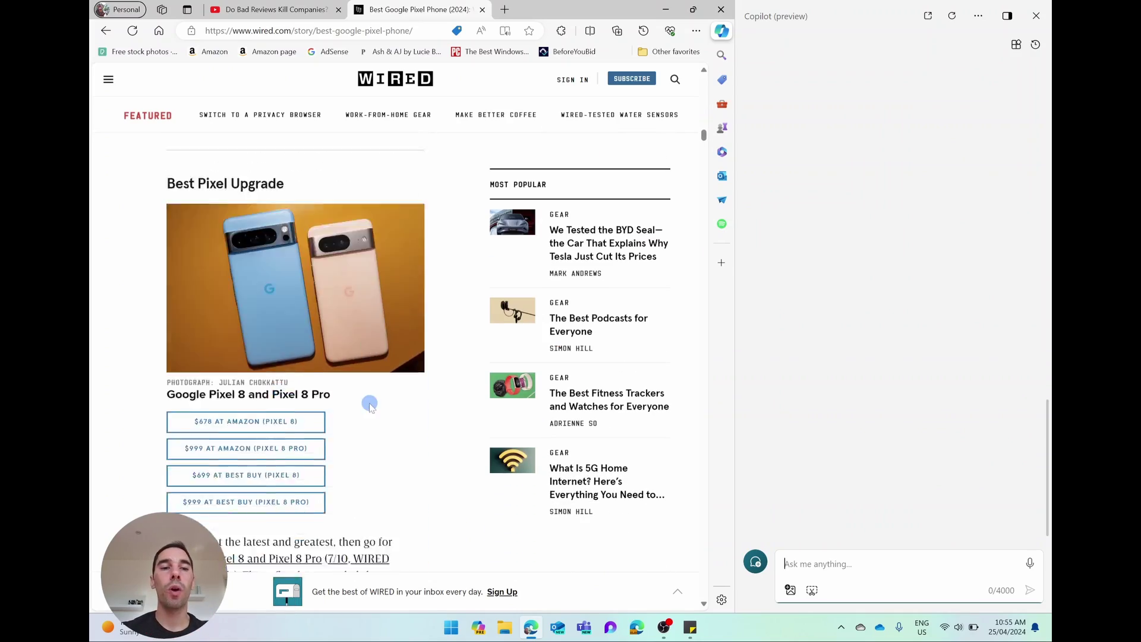
scroll(370, 403, "up", 15)
scroll(369, 402, "up", 20)
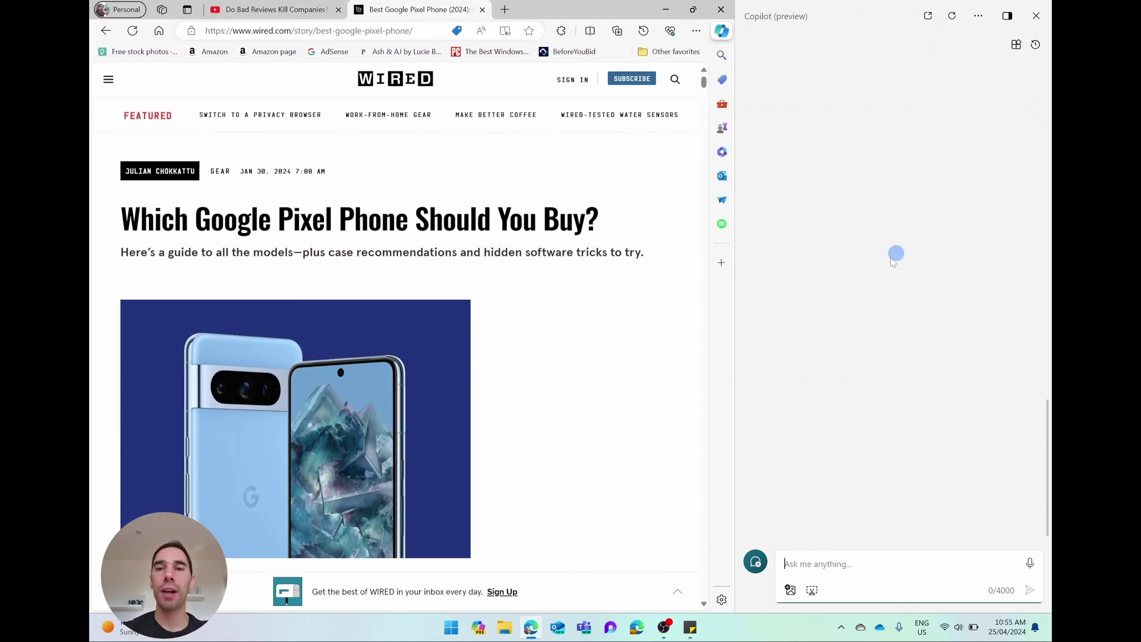
scroll(856, 275, "up", 5)
scroll(820, 278, "down", 2)
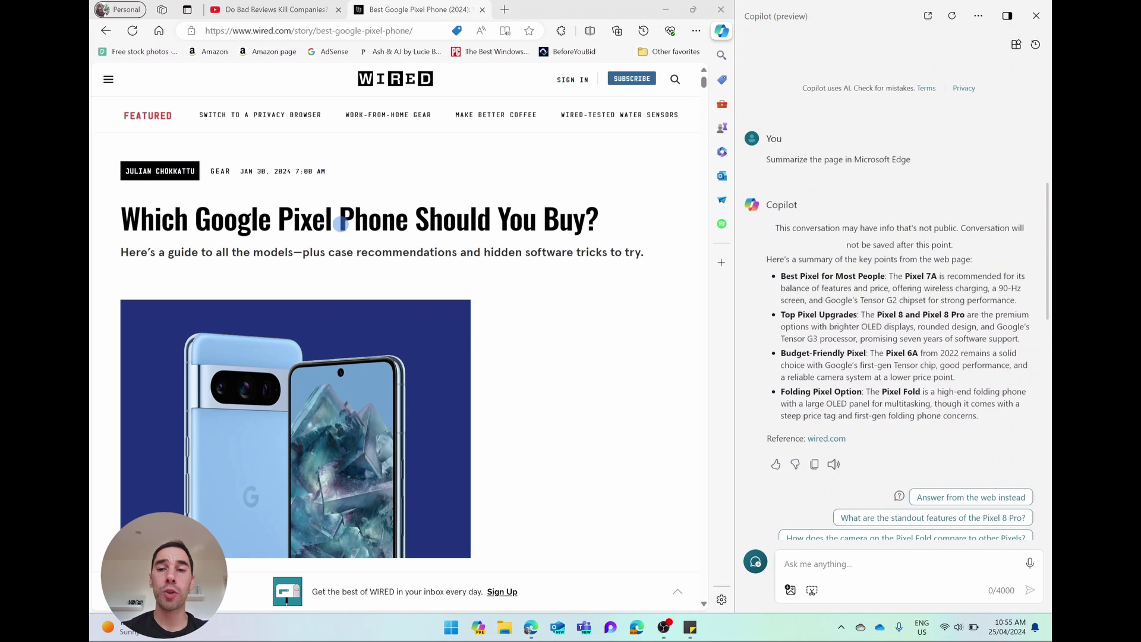
scroll(915, 416, "down", 3)
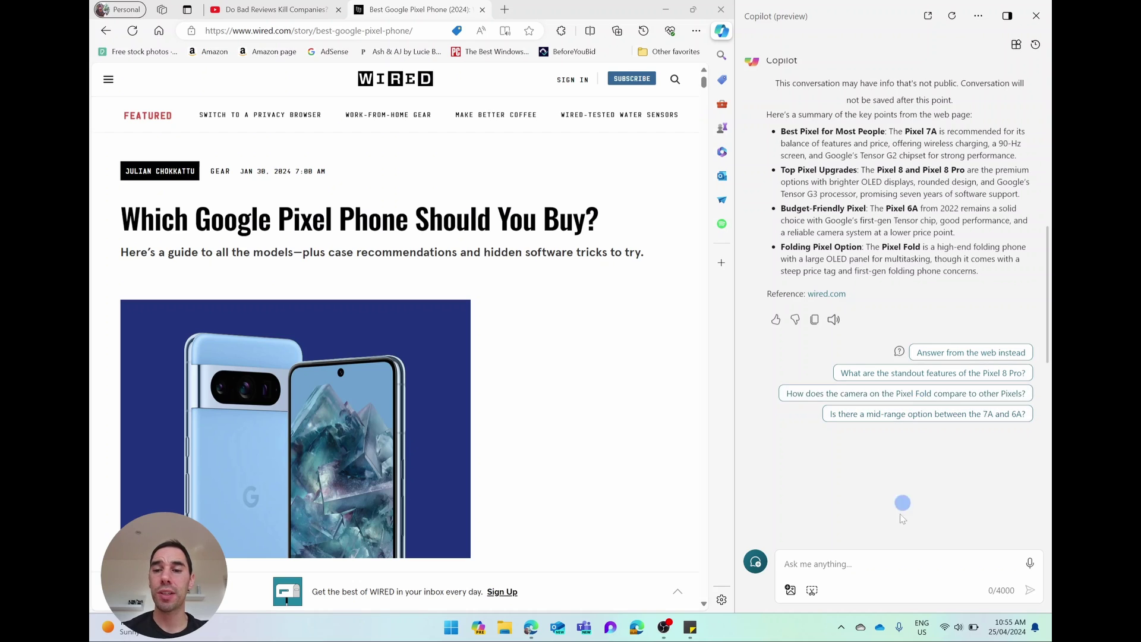
Ask 'if my budget was $500, waht would you recommend and why?' and review the answer and store map
left_click(895, 563)
type("if my budget was $500, waht would you recommend and why?")
key("Return")
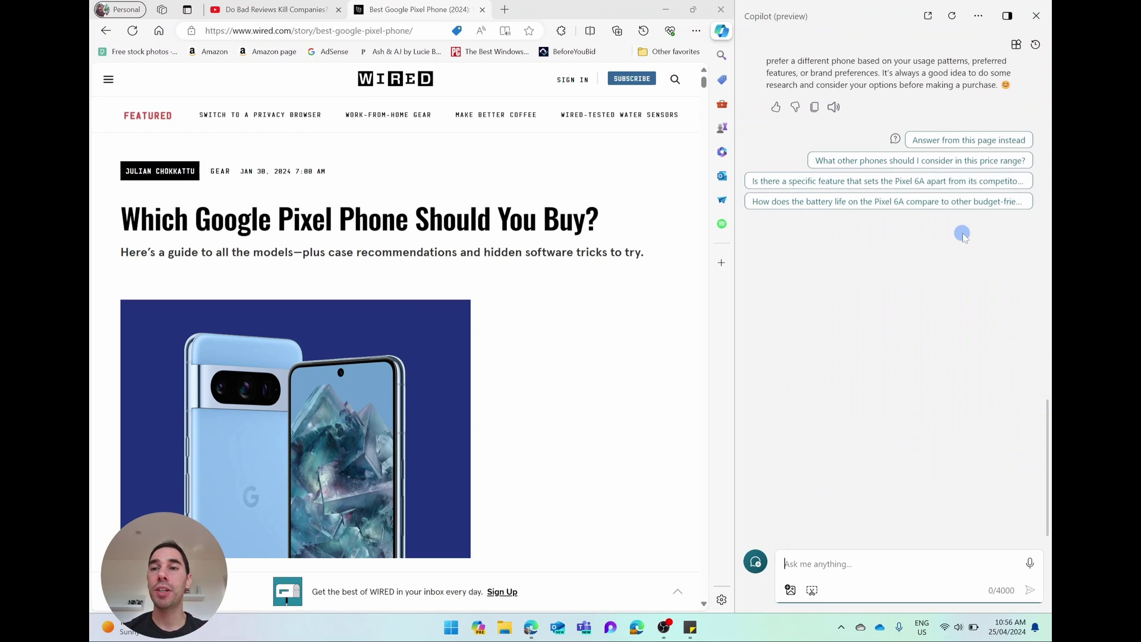
scroll(922, 419, "up", 5)
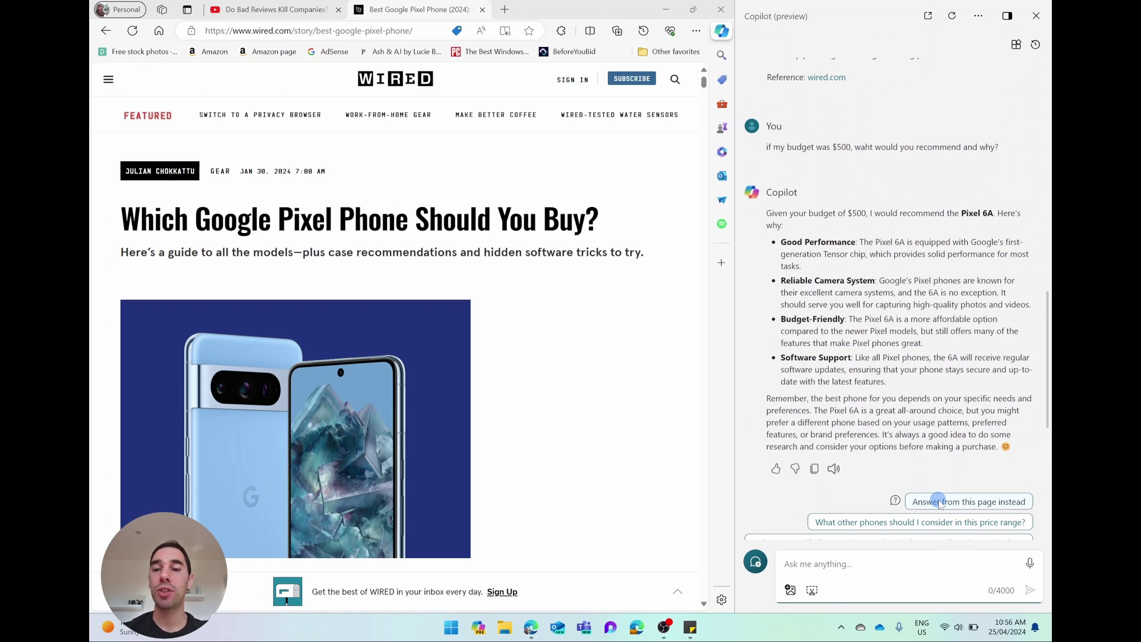
scroll(938, 502, "down", 10)
scroll(808, 364, "up", 6)
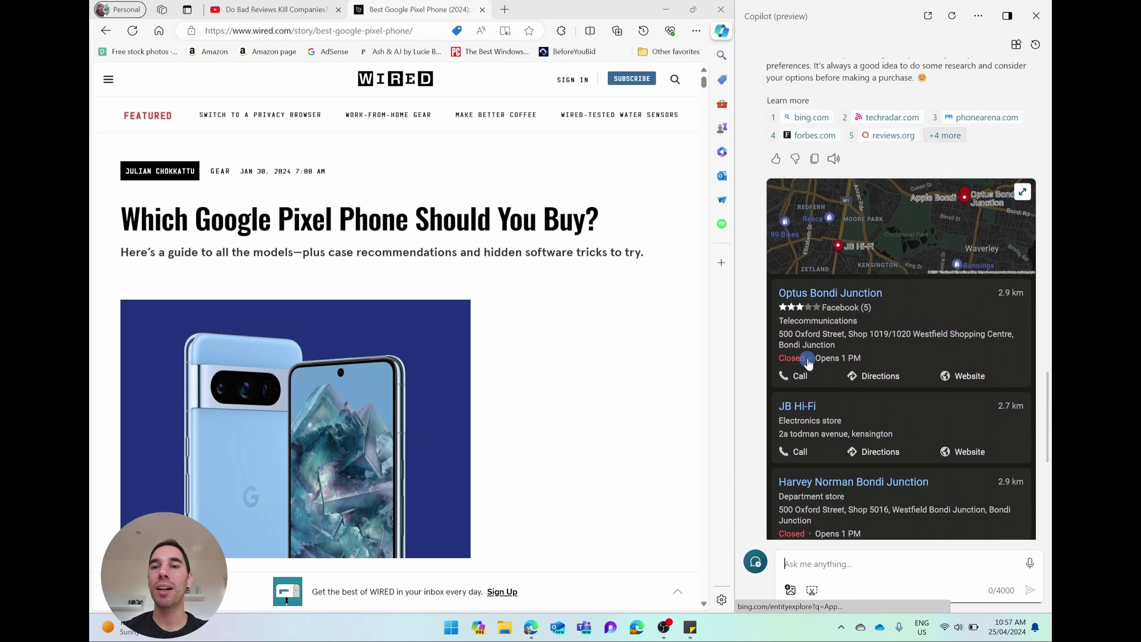
scroll(808, 364, "up", 1)
scroll(808, 364, "down", 2)
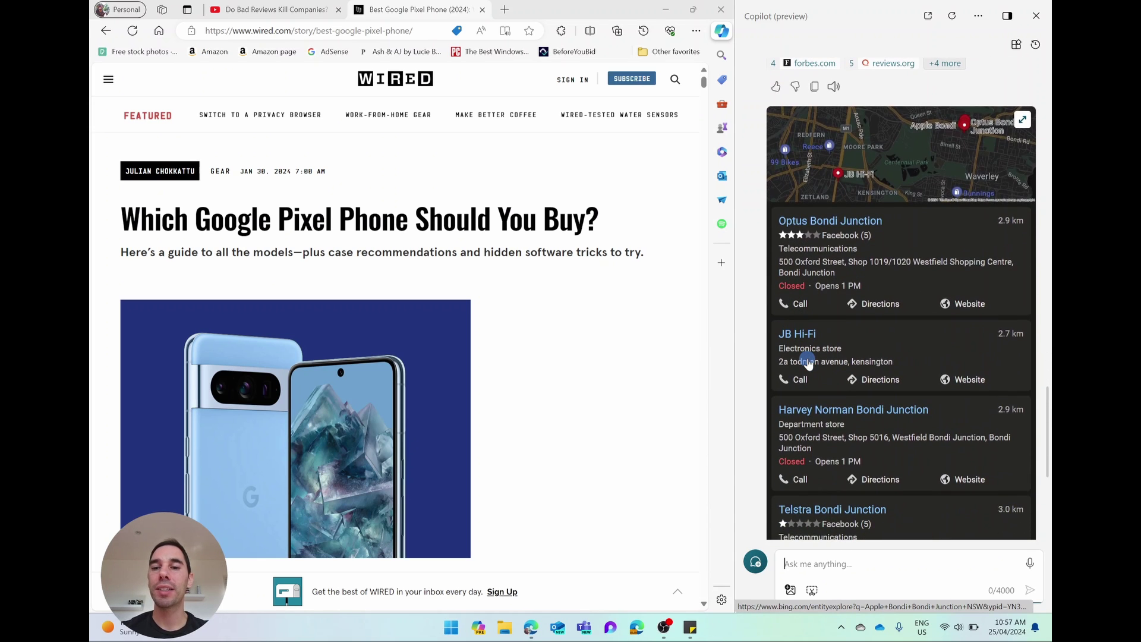
scroll(808, 364, "down", 4)
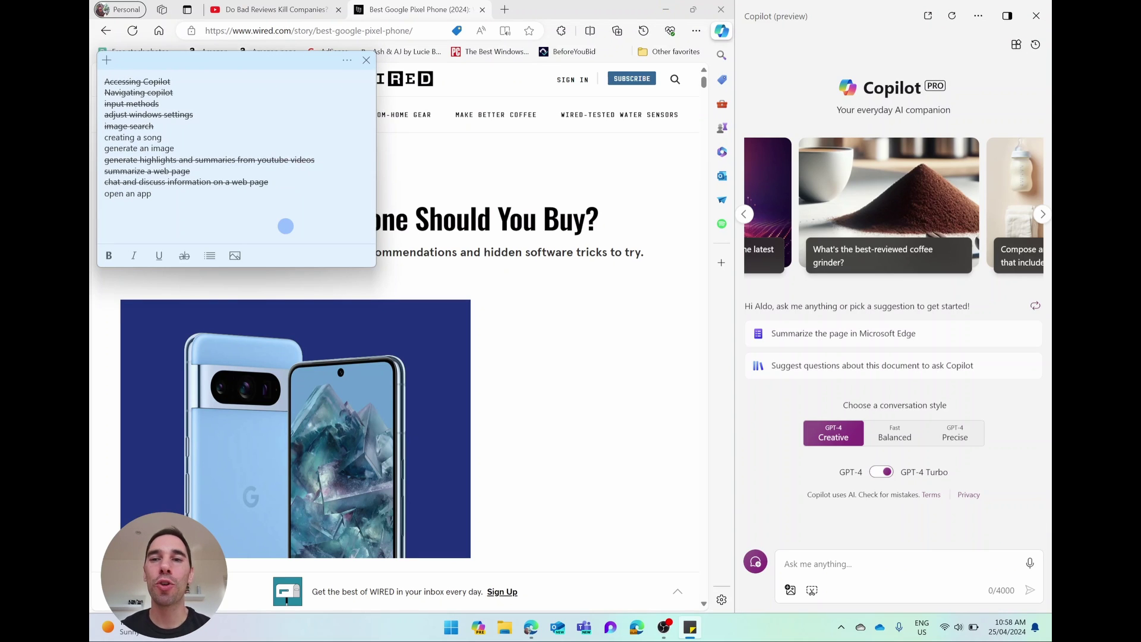
Switch on the Suno plugin in Copilot's Plugins list
left_click(753, 566)
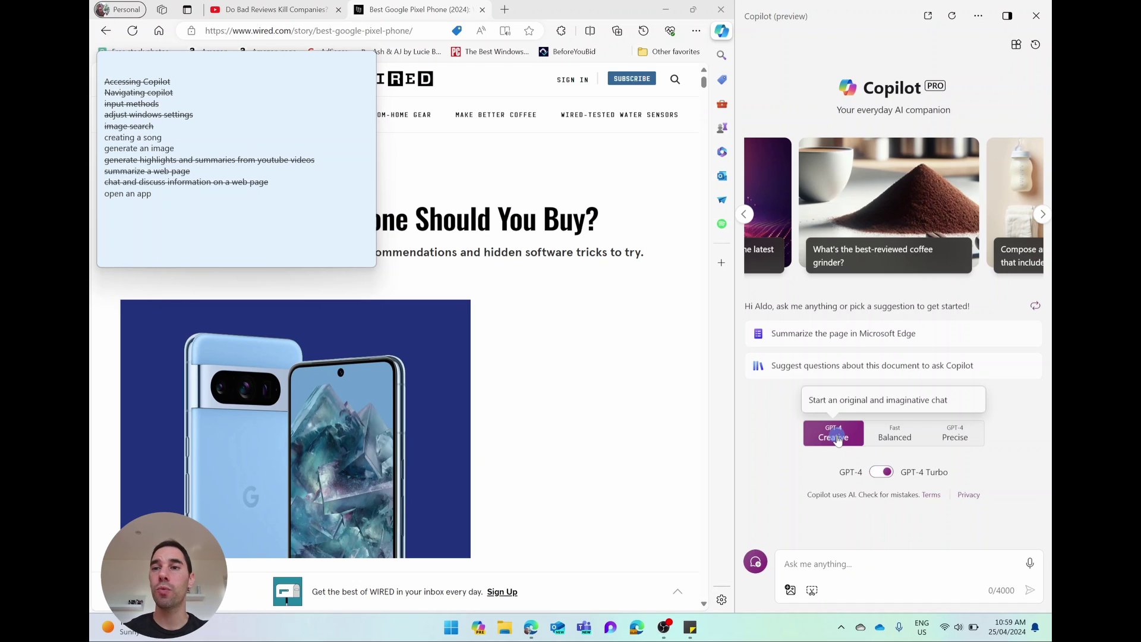
left_click(1017, 46)
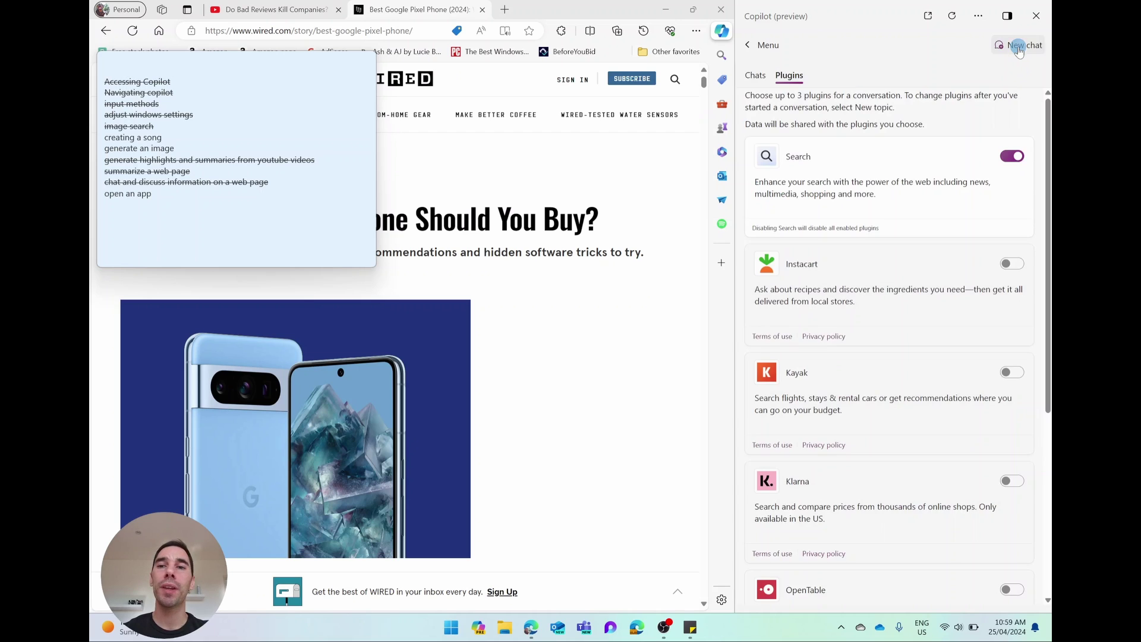
scroll(1047, 201, "down", 5)
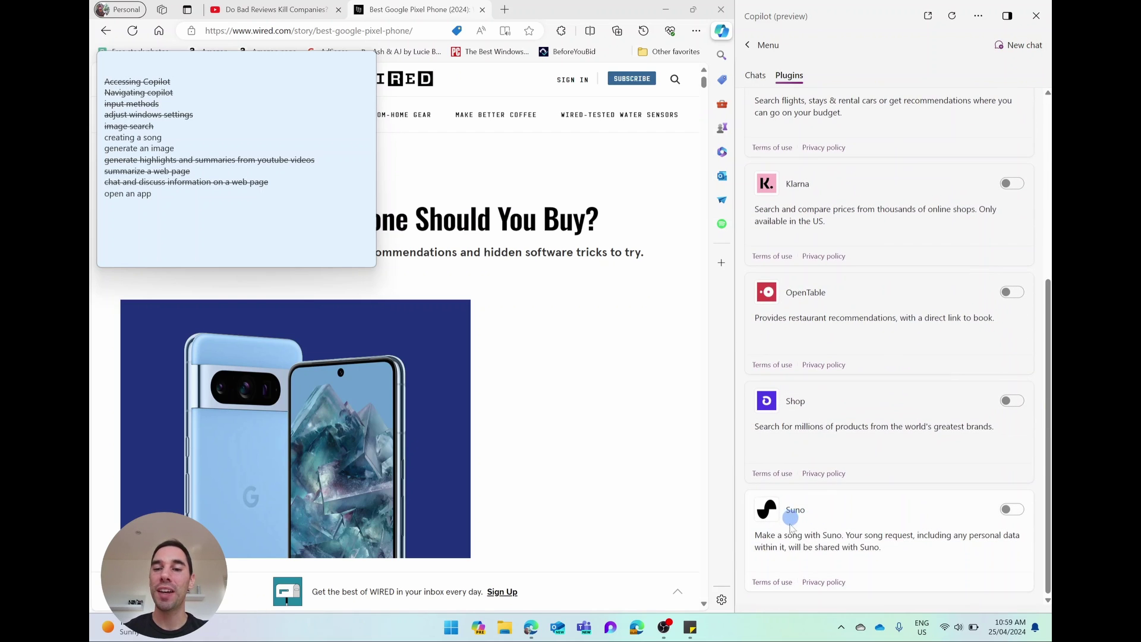
left_click(1004, 510)
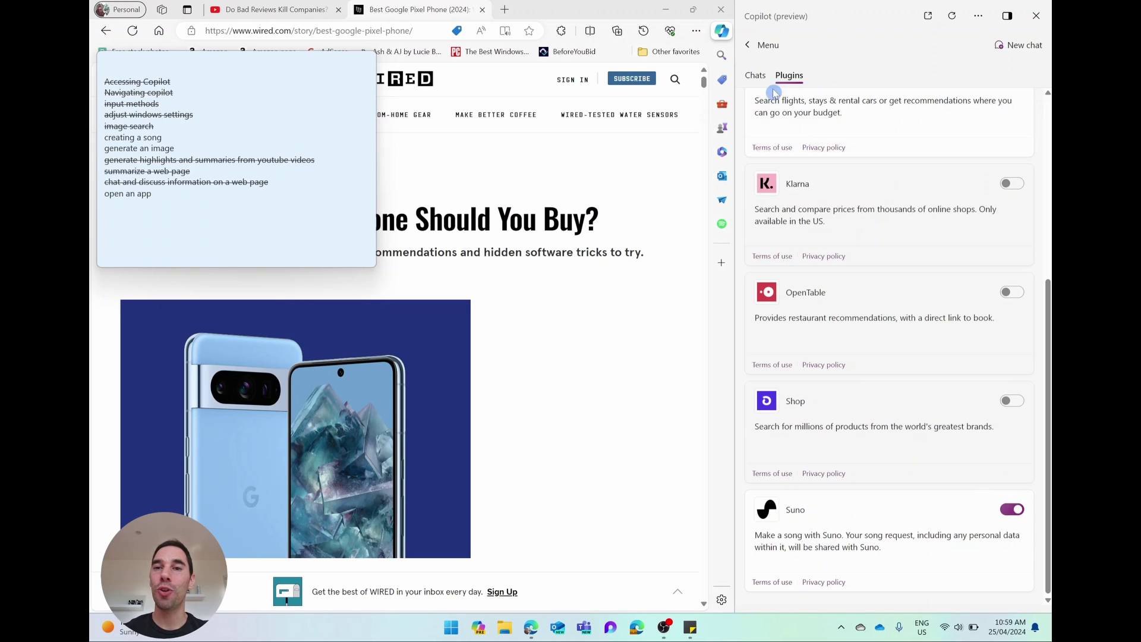
left_click(751, 78)
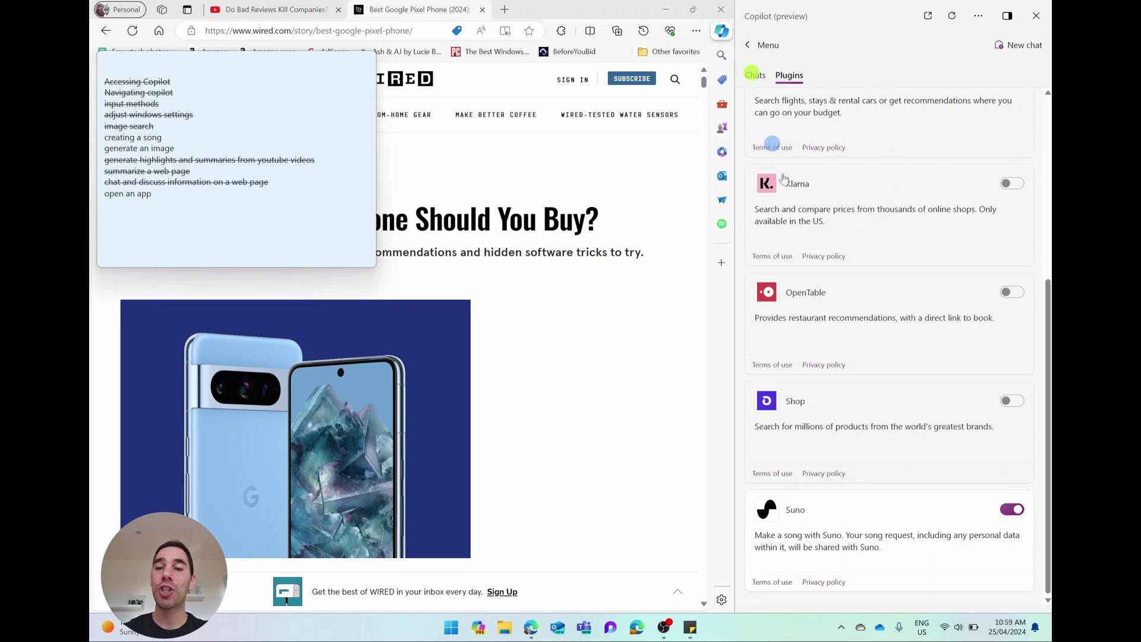
Play the generated bunny song 'Lost in the Woods' at higher volume and read its lyrics
left_click(851, 559)
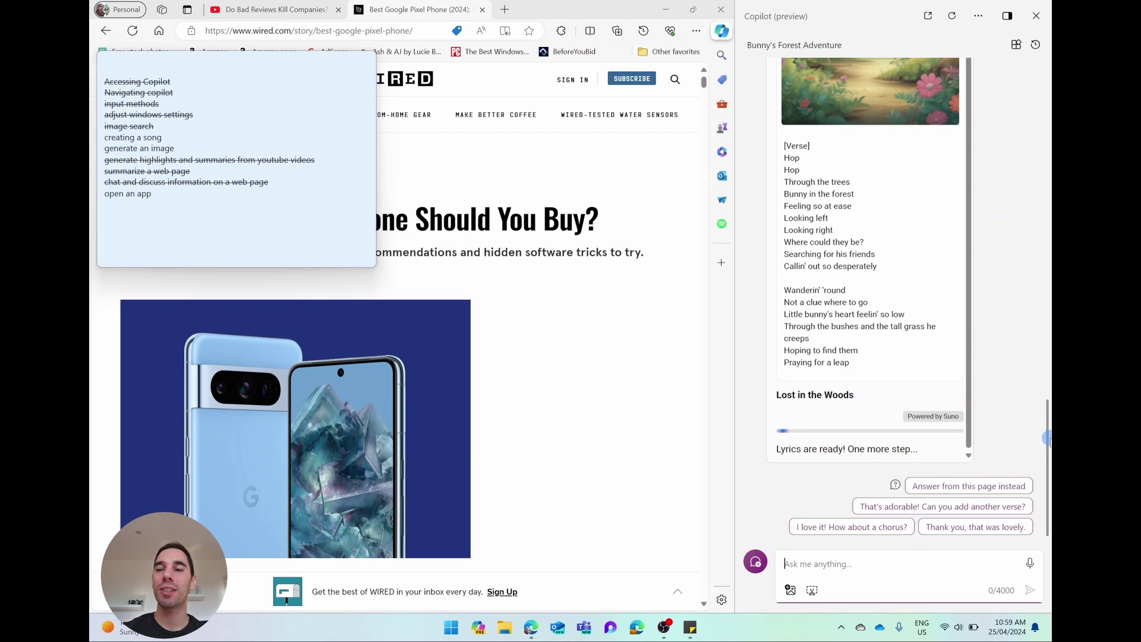
left_click(856, 209)
key("XF86AudioRaiseVolume")
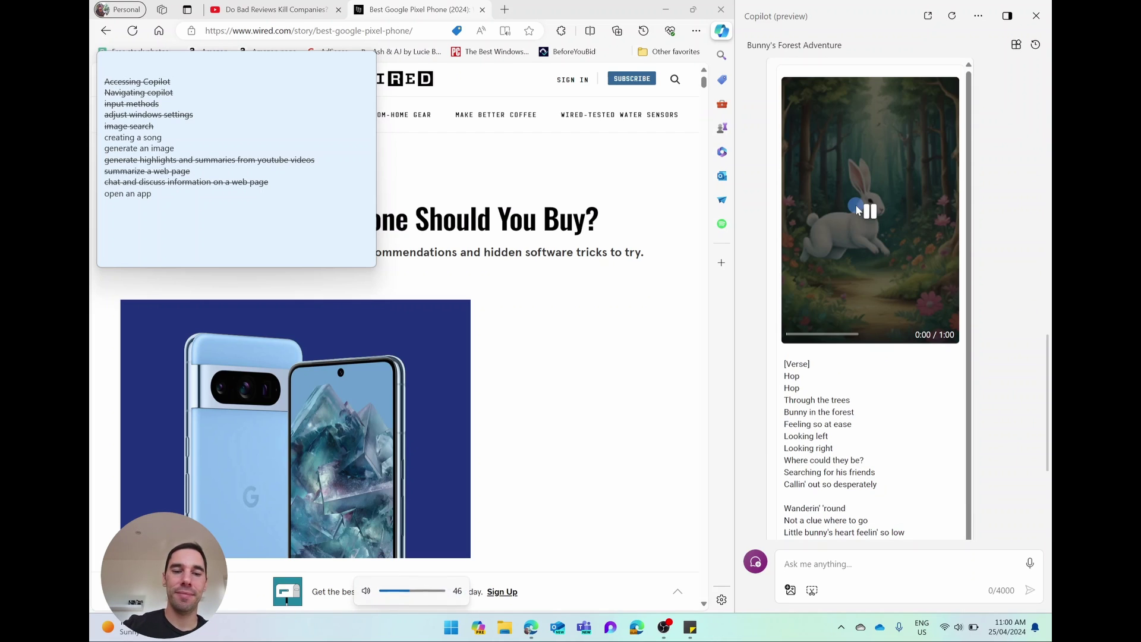
key("XF86AudioRaiseVolume")
key("XF86AudioRaiseVolume")
key("XF86AudioRaiseVolume")
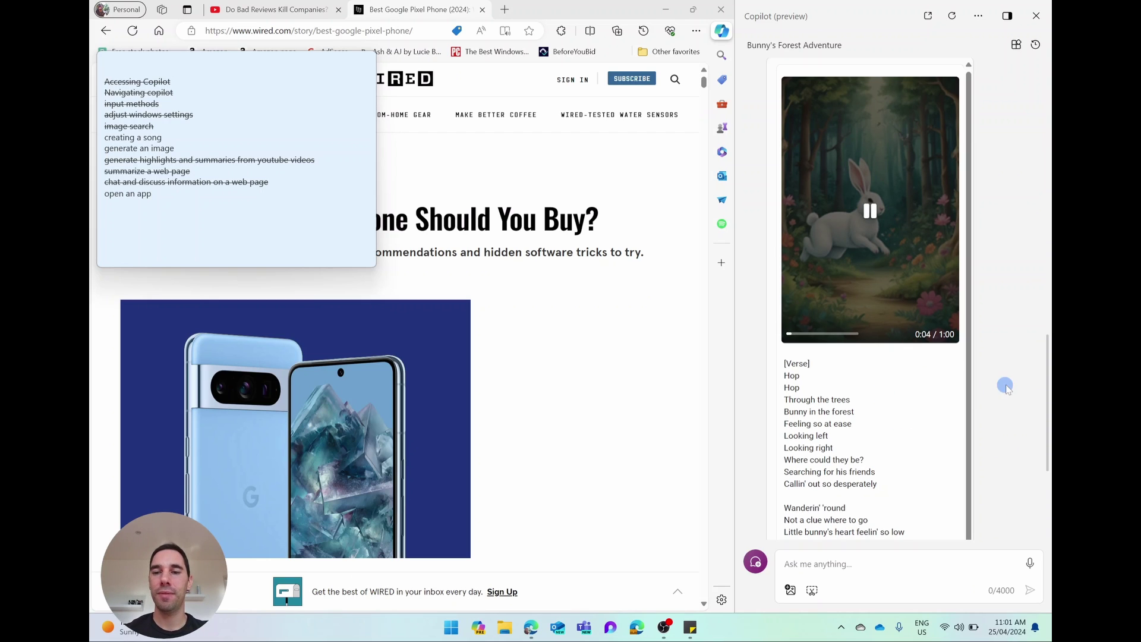
scroll(1004, 384, "down", 1)
scroll(999, 384, "up", 1)
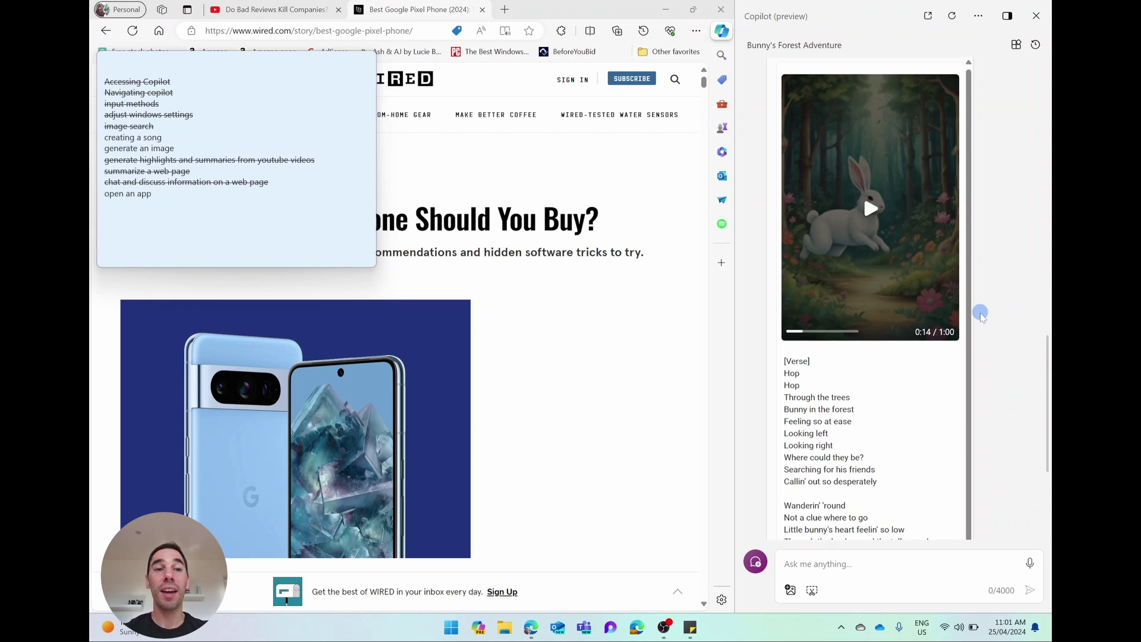
scroll(985, 329, "down", 3)
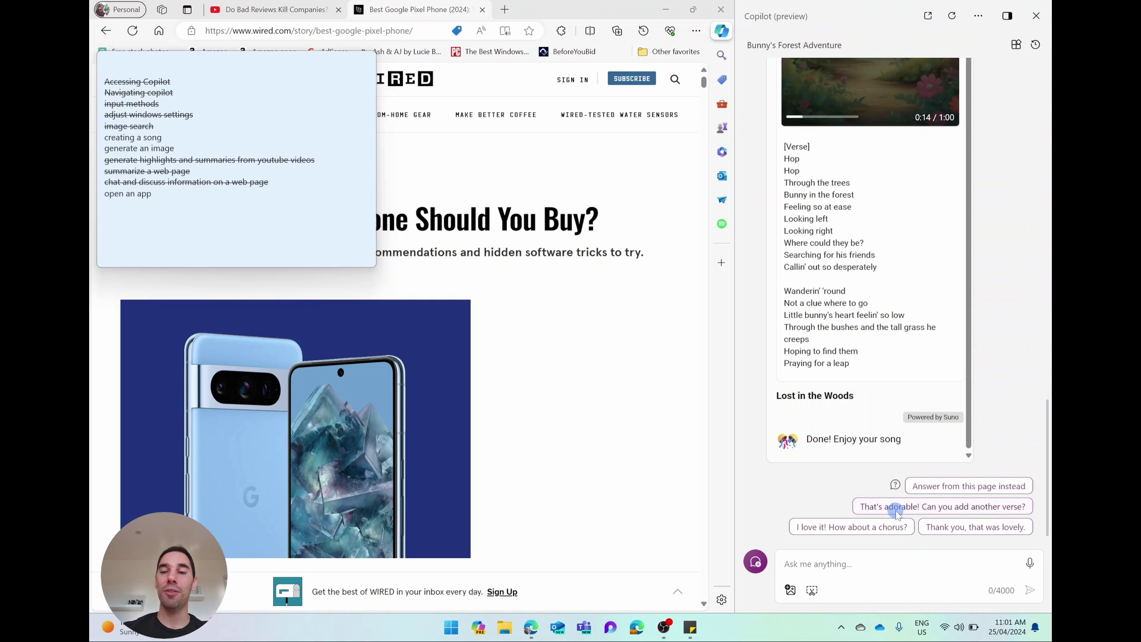
scroll(939, 416, "up", 3)
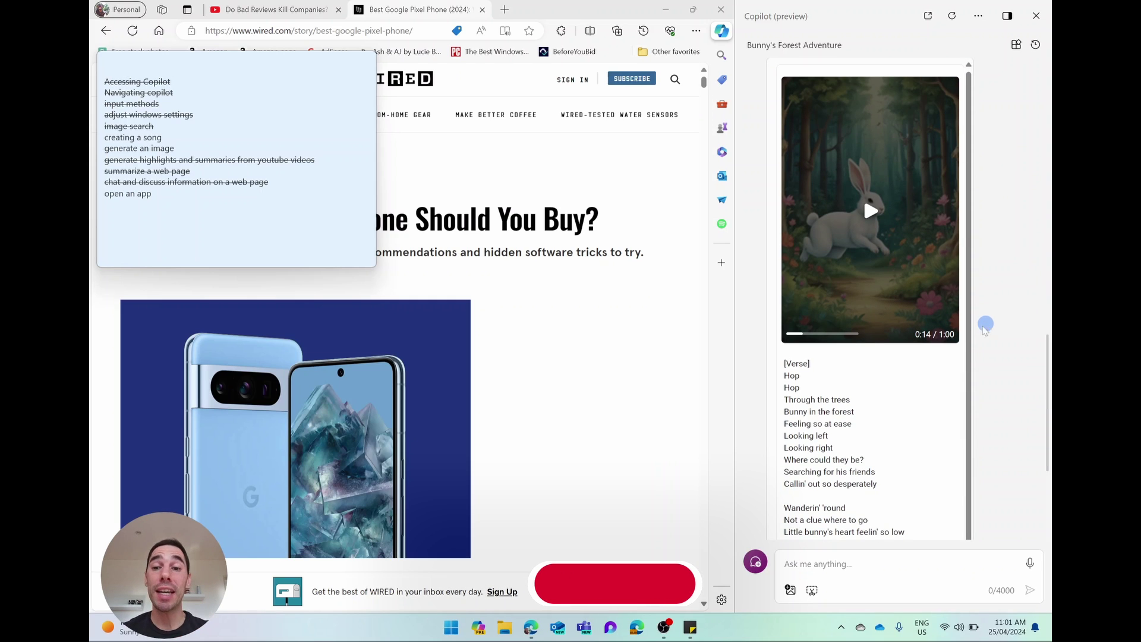
scroll(866, 340, "down", 4)
scroll(869, 348, "up", 2)
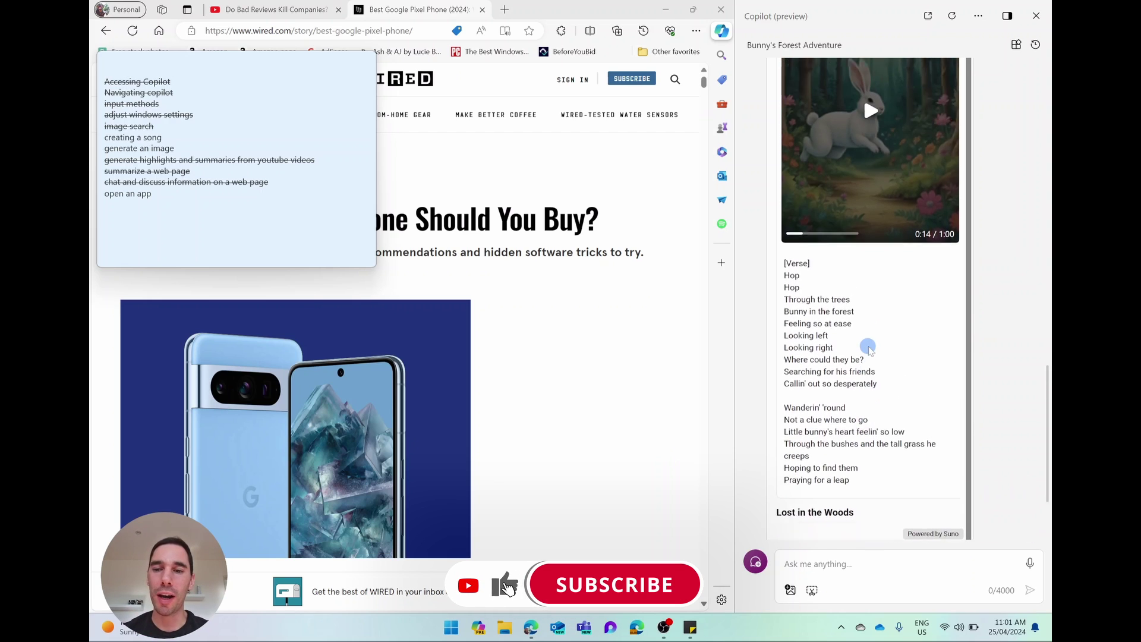
scroll(868, 348, "up", 2)
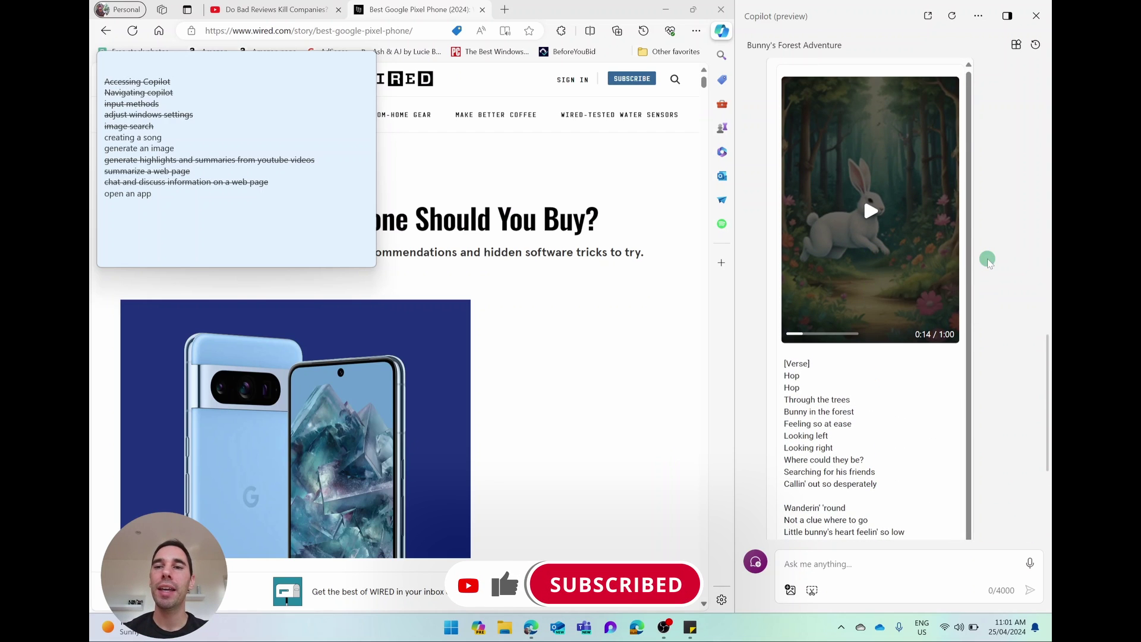
scroll(988, 262, "up", 1)
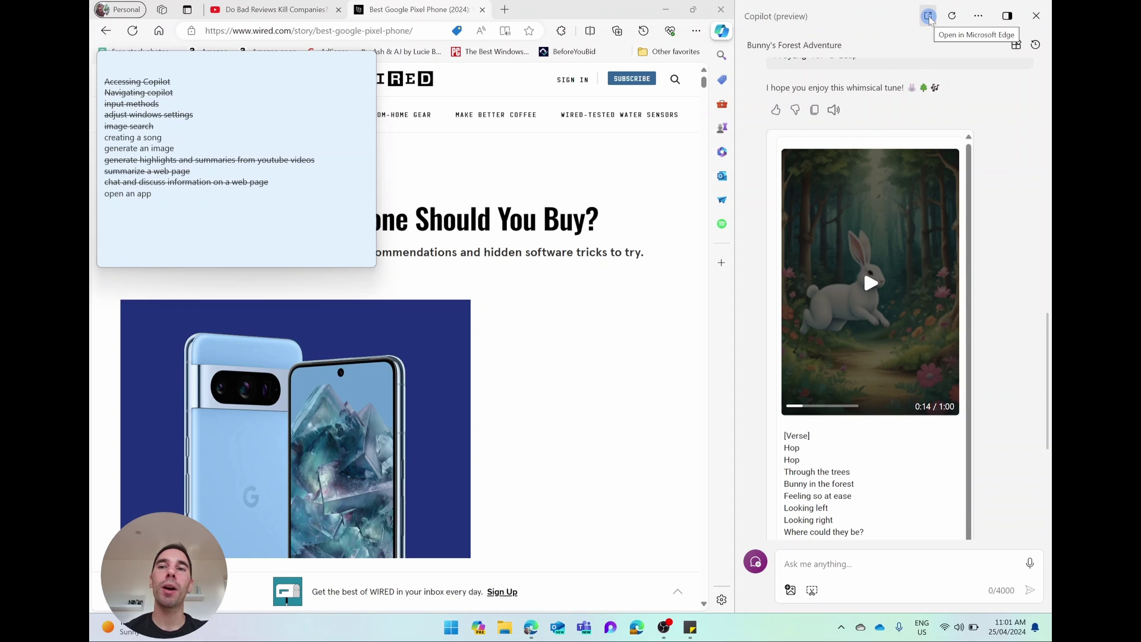
Reopen the Bunny's Forest Adventure chat in Edge and download the song as Lost in the Woods.mp4
left_click(929, 17)
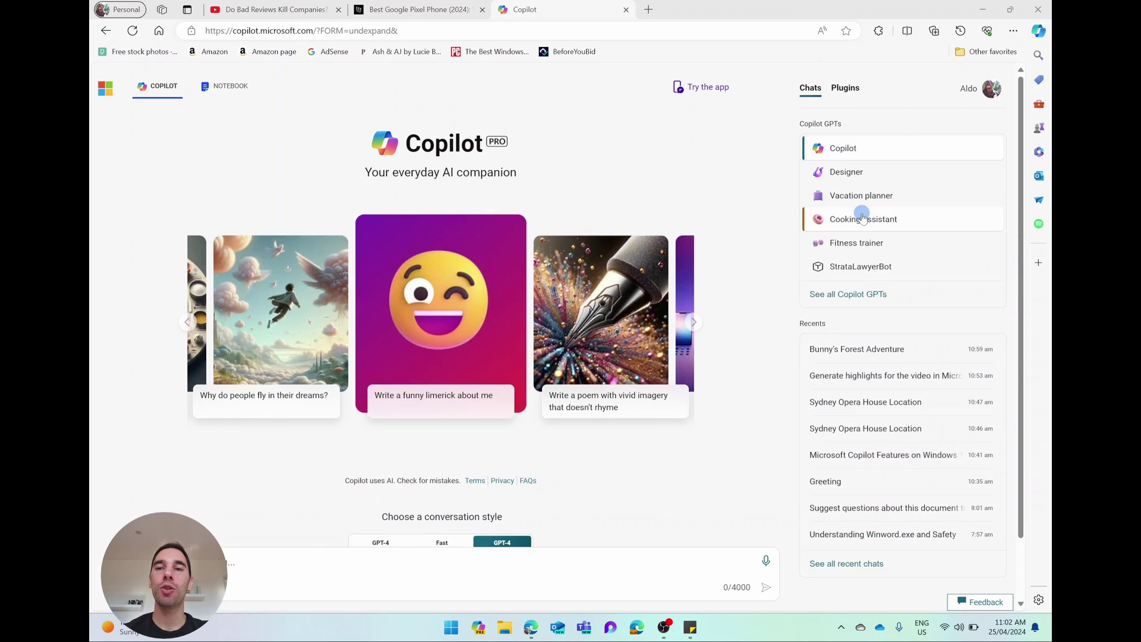
left_click(874, 348)
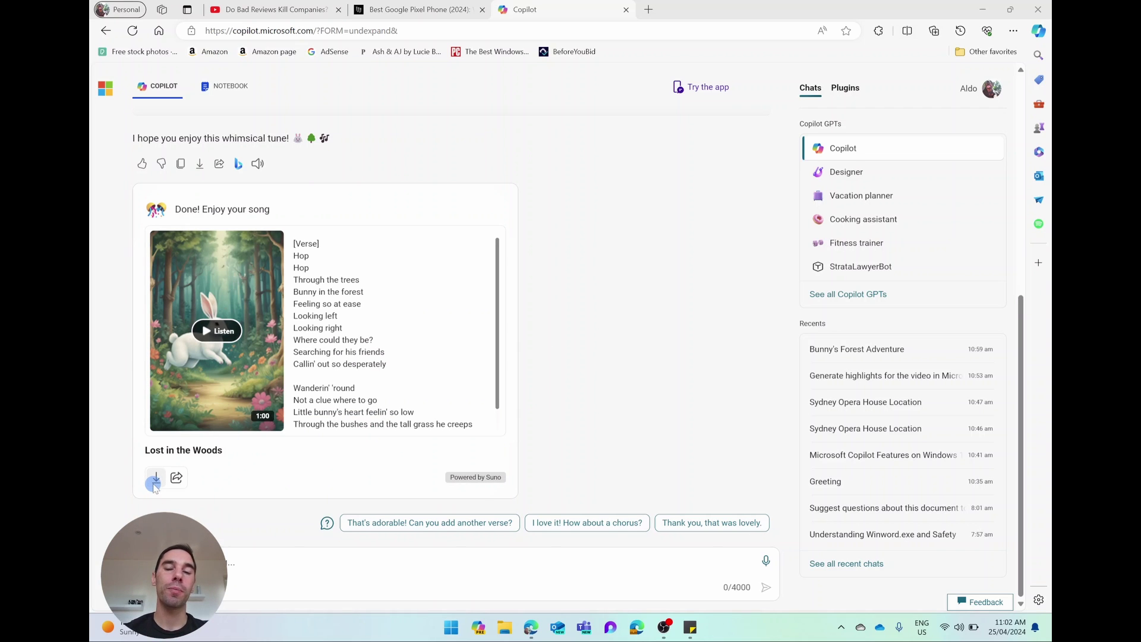
key("ctrl+shift+period")
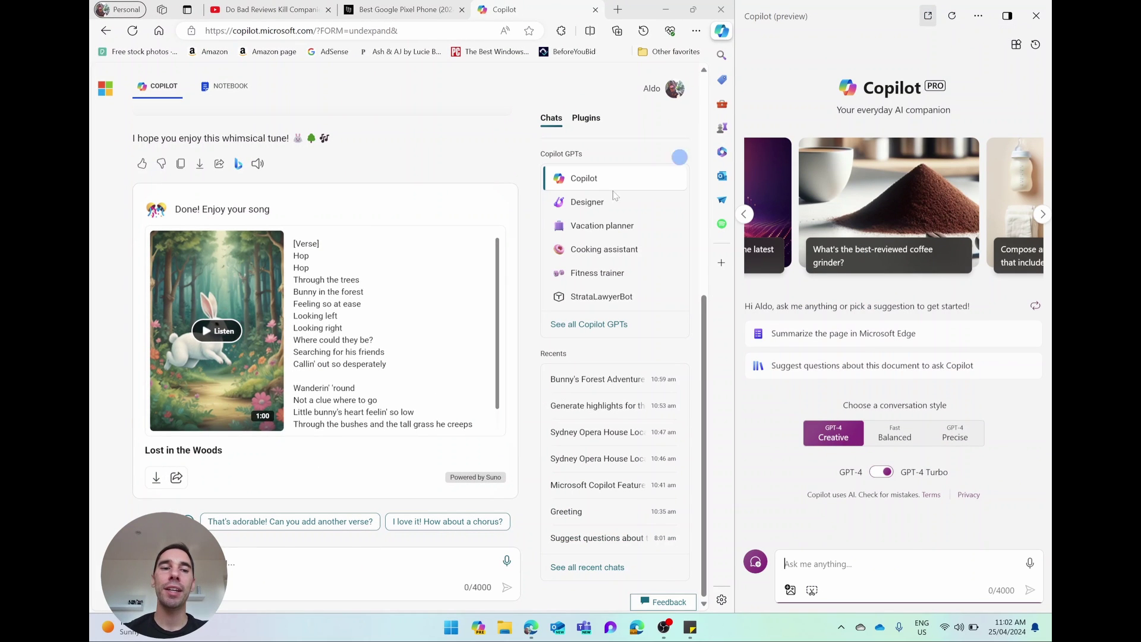
left_click(156, 478)
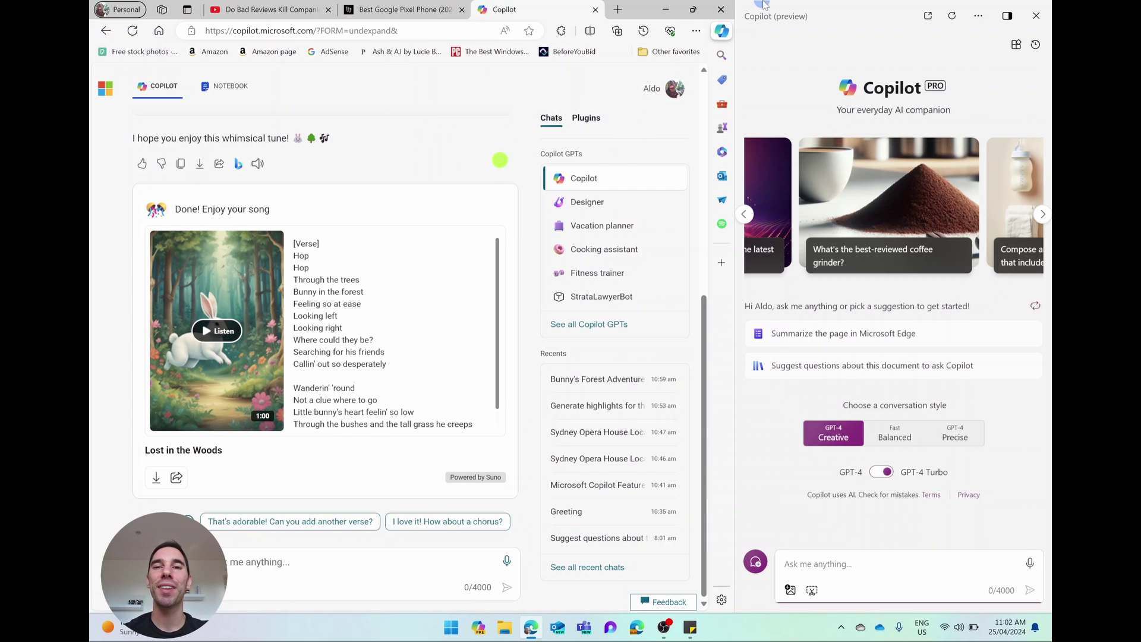
Strike through 'creating a song' on the checklist note and bring the bunny song chat back
left_click(689, 627)
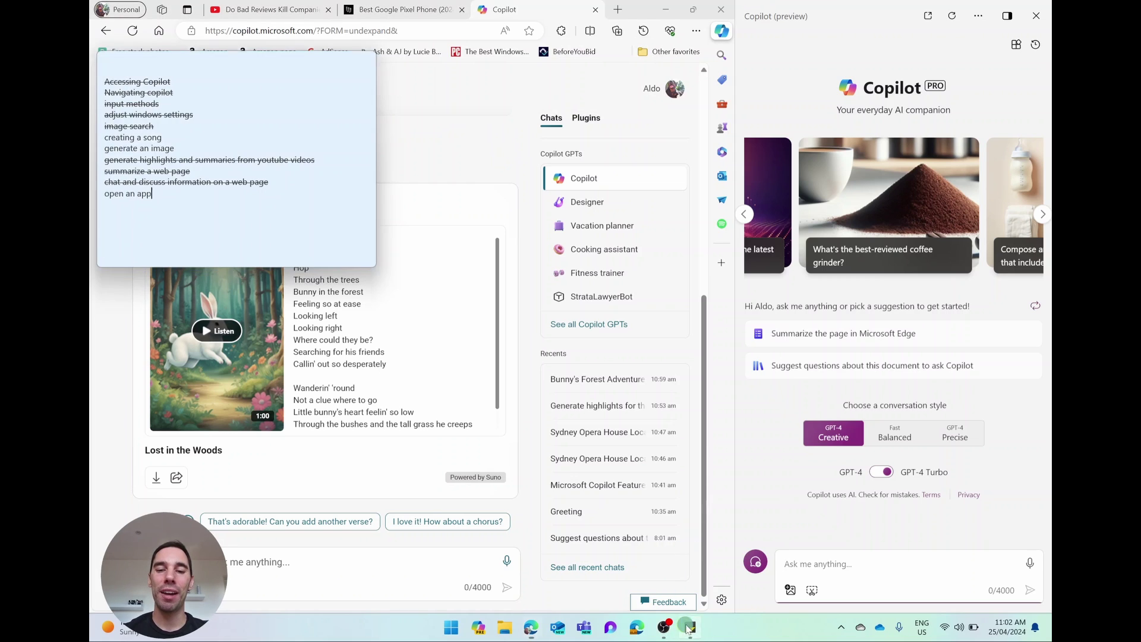
left_click_drag(178, 137, 94, 142)
left_click(185, 256)
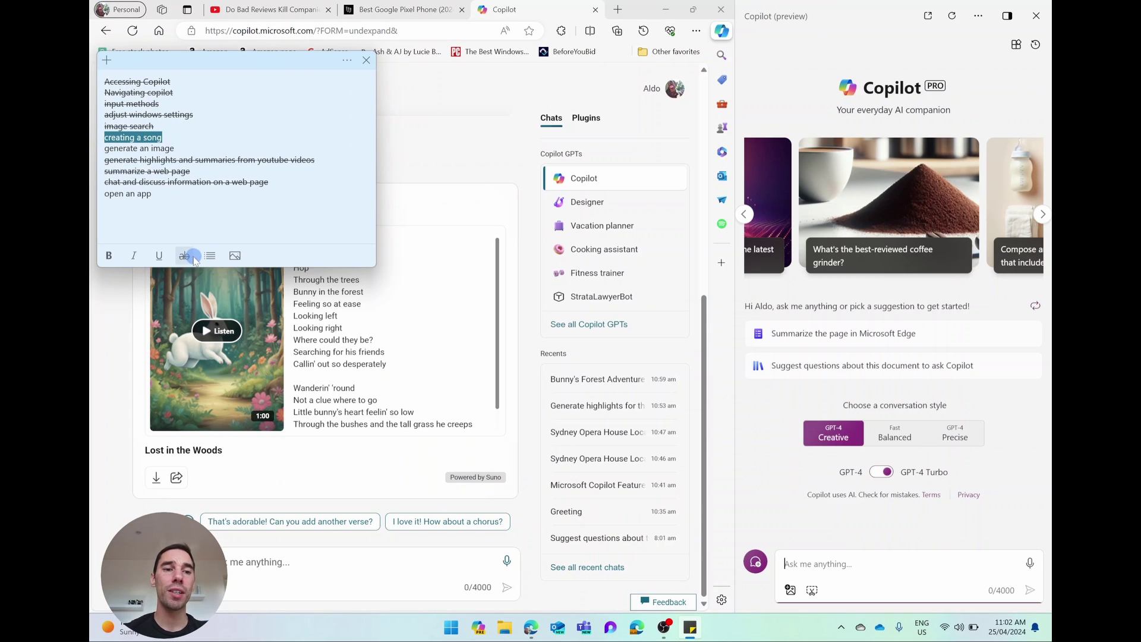
left_click_drag(181, 150, 127, 149)
left_click(192, 153)
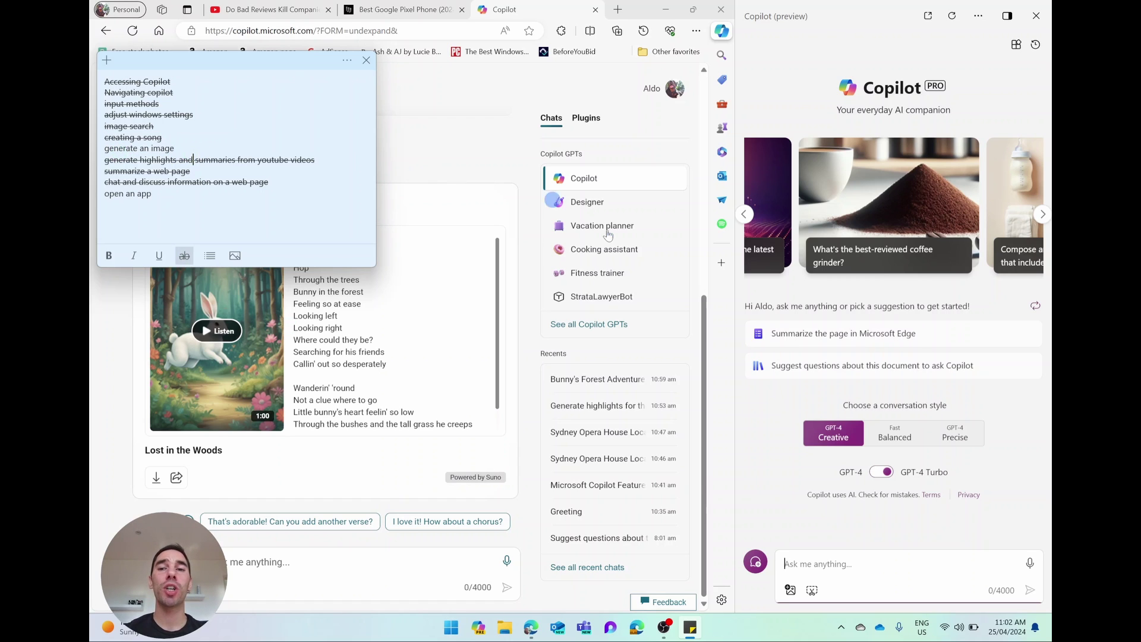
left_click(852, 563)
left_click(523, 135)
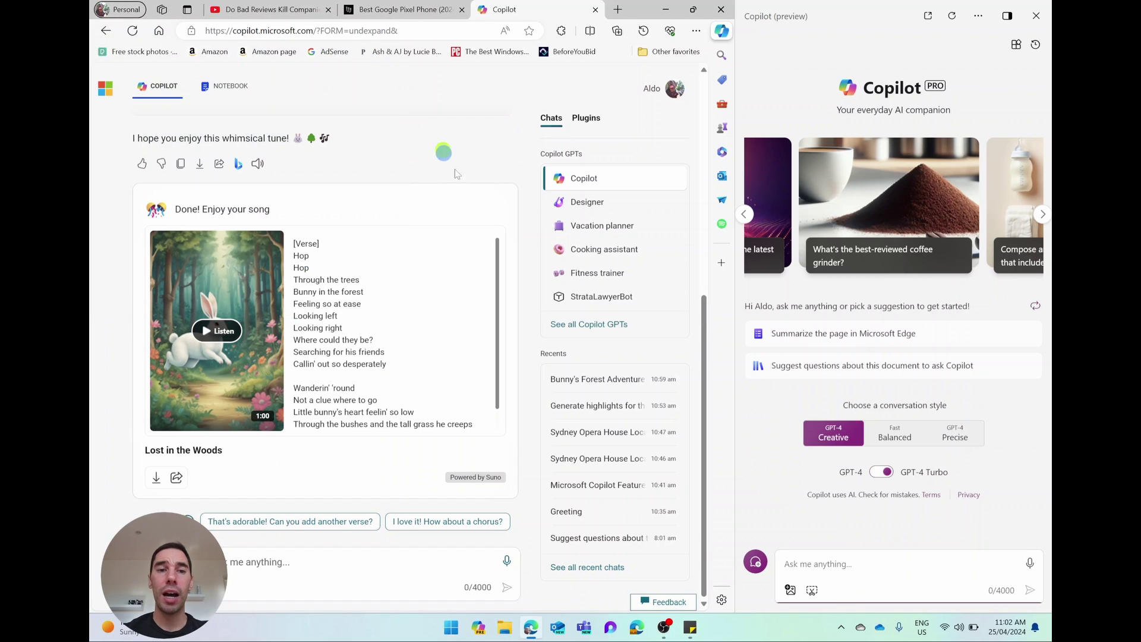
Select the bunny song's description on the Copilot chat page
scroll(328, 373, "down", 1)
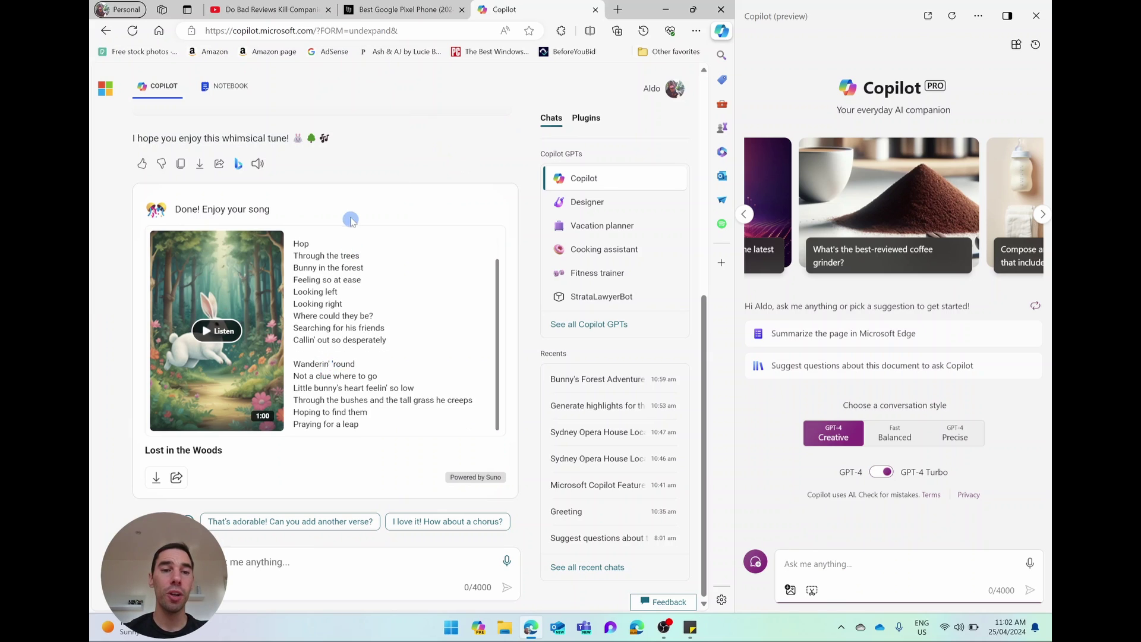
scroll(351, 219, "up", 2)
scroll(294, 224, "up", 4)
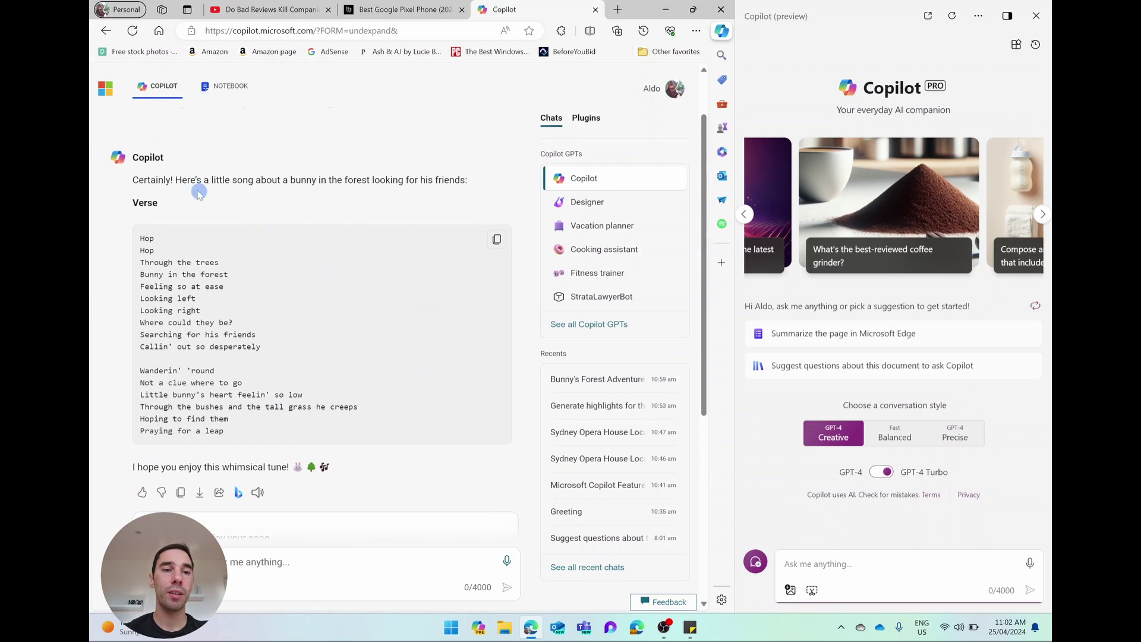
left_click_drag(255, 180, 461, 185)
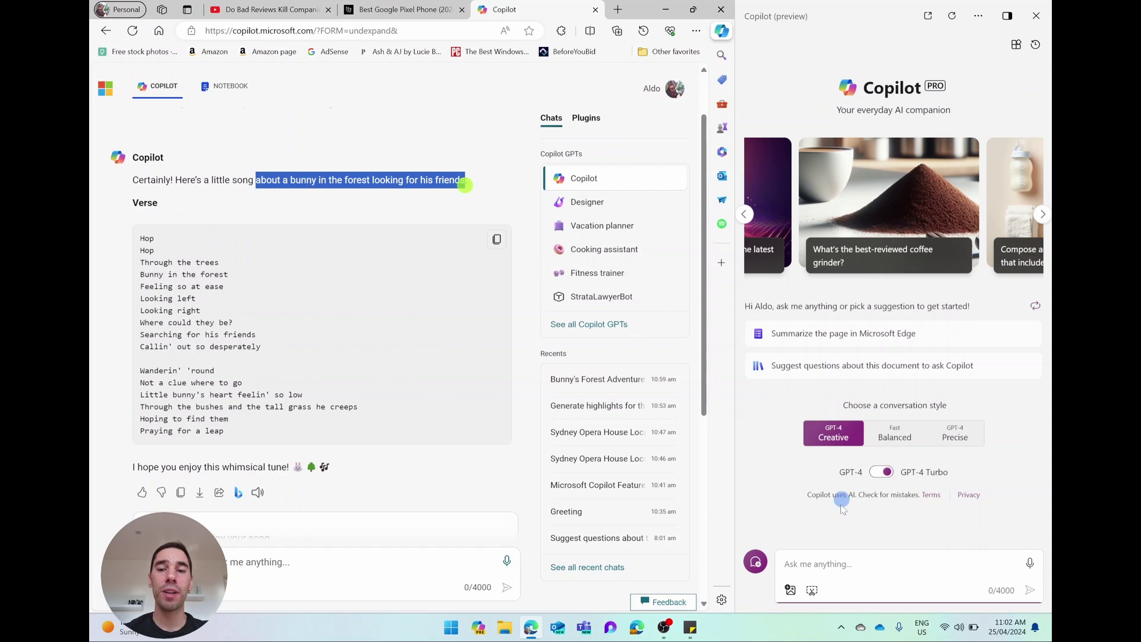
Send Copilot a thumbnail request using the pasted description, changing 'cartoon' to 'realistic'
left_click(837, 555)
type("create m")
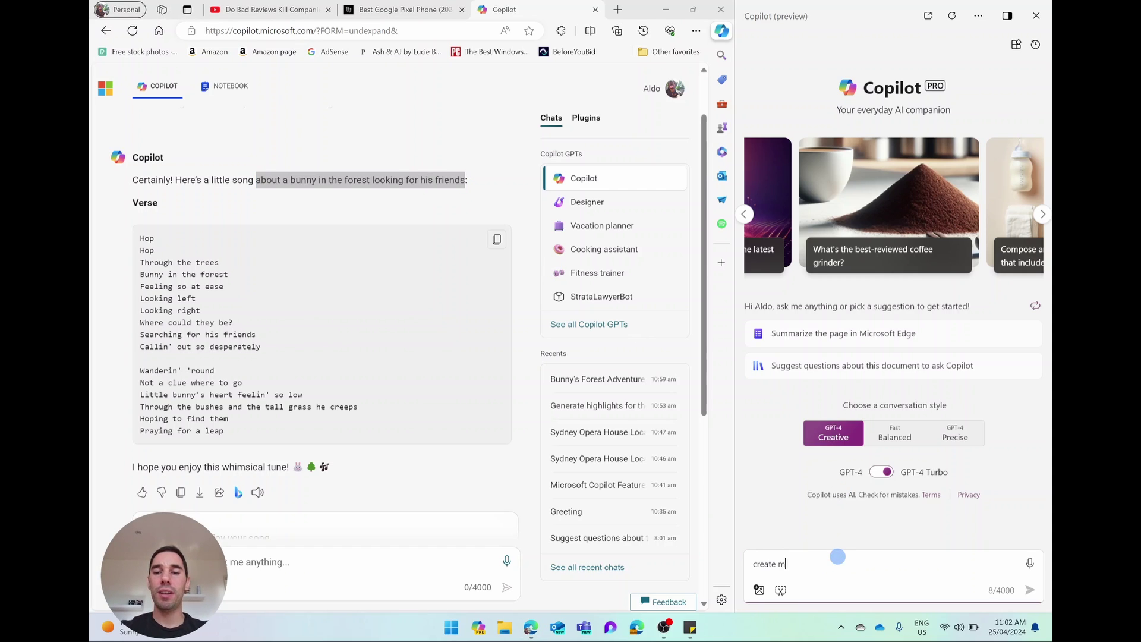
key("BackSpace")
type("a thu")
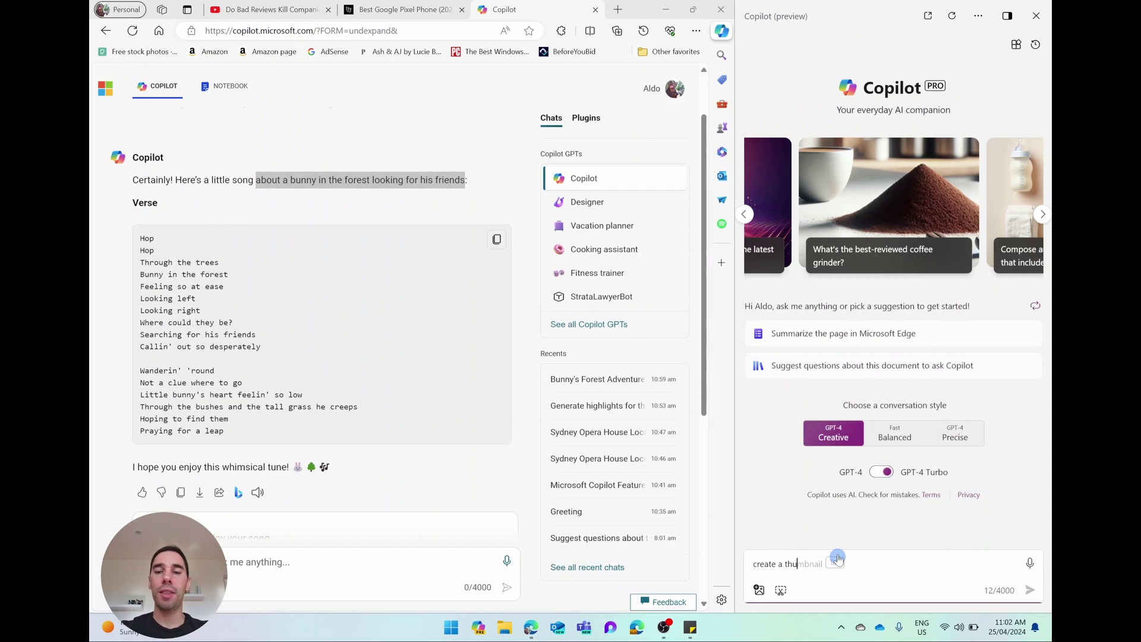
type("mbnail")
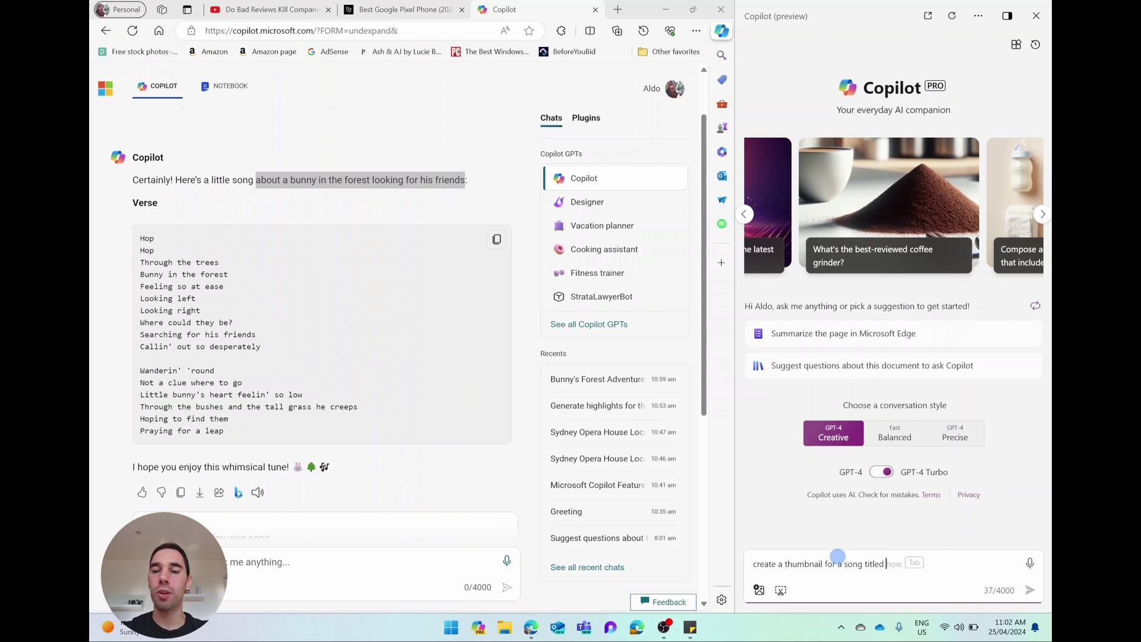
key("ctrl+BackSpace")
type("about a bunny in the forest looking for his friends")
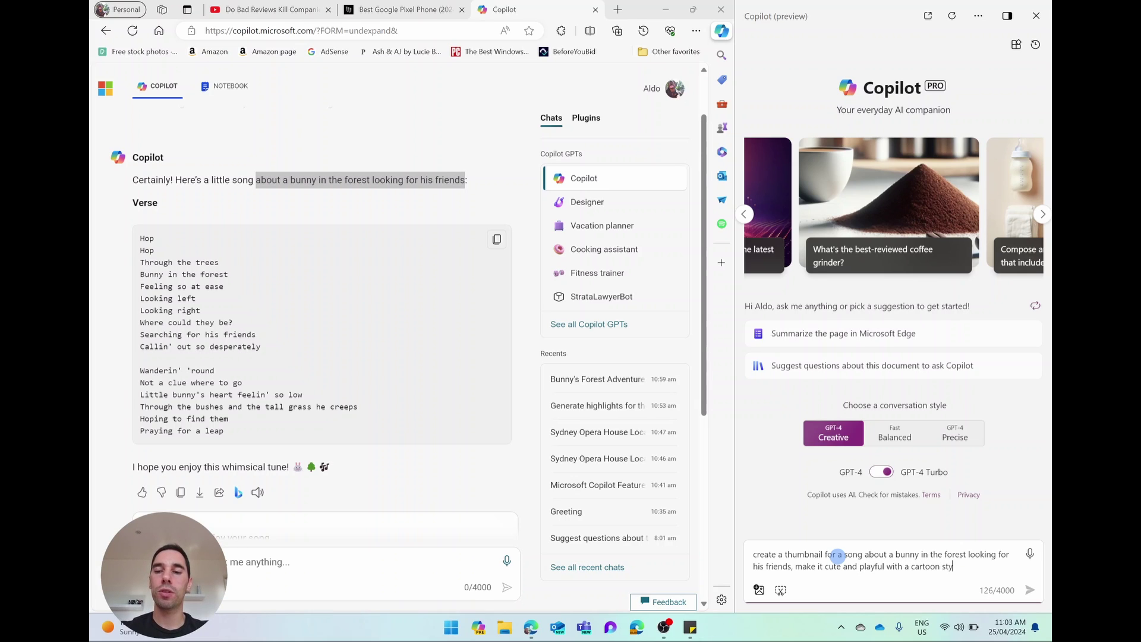
key("ctrl+shift+Left")
key("ctrl+shift+Left")
type("realisti")
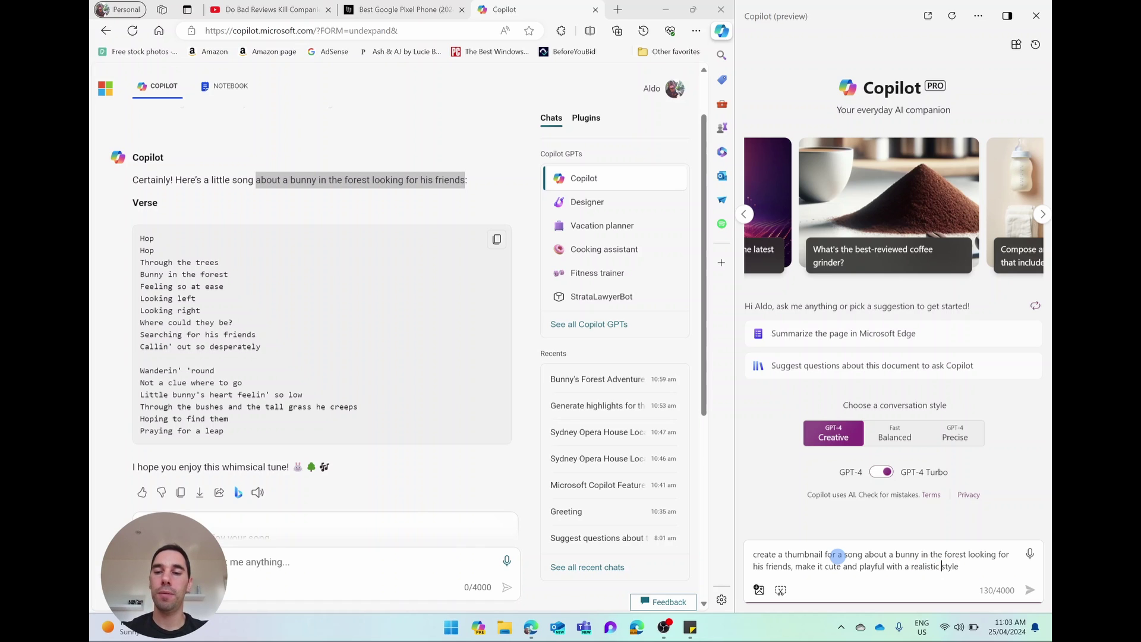
key("Return")
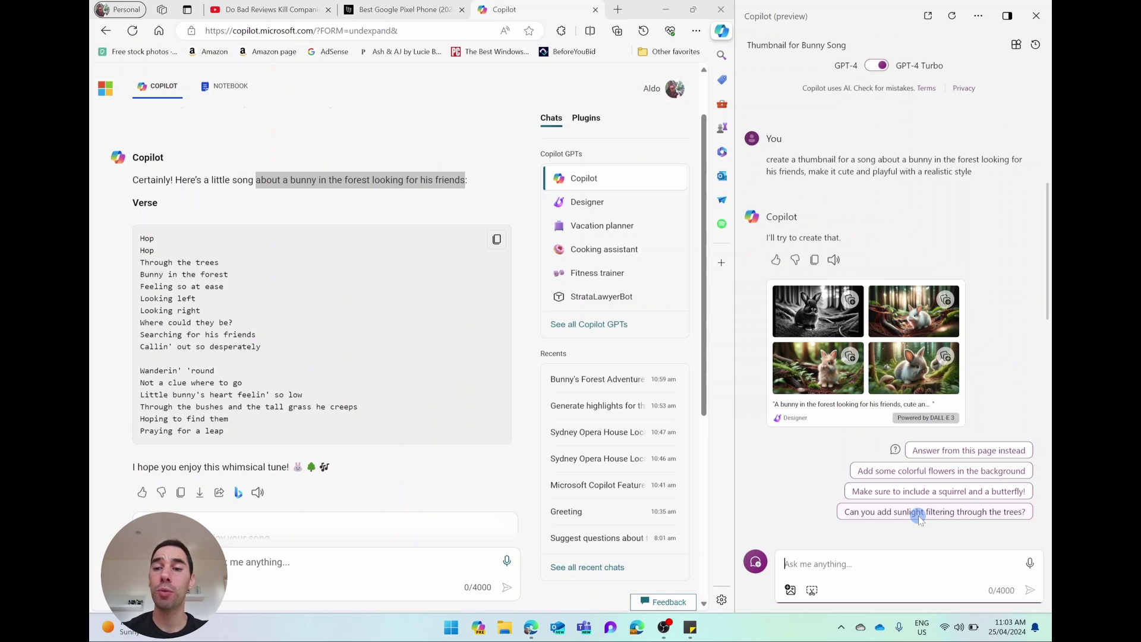
Request a second set of bunny thumbnails with sunlight filtering through the trees
left_click(919, 516)
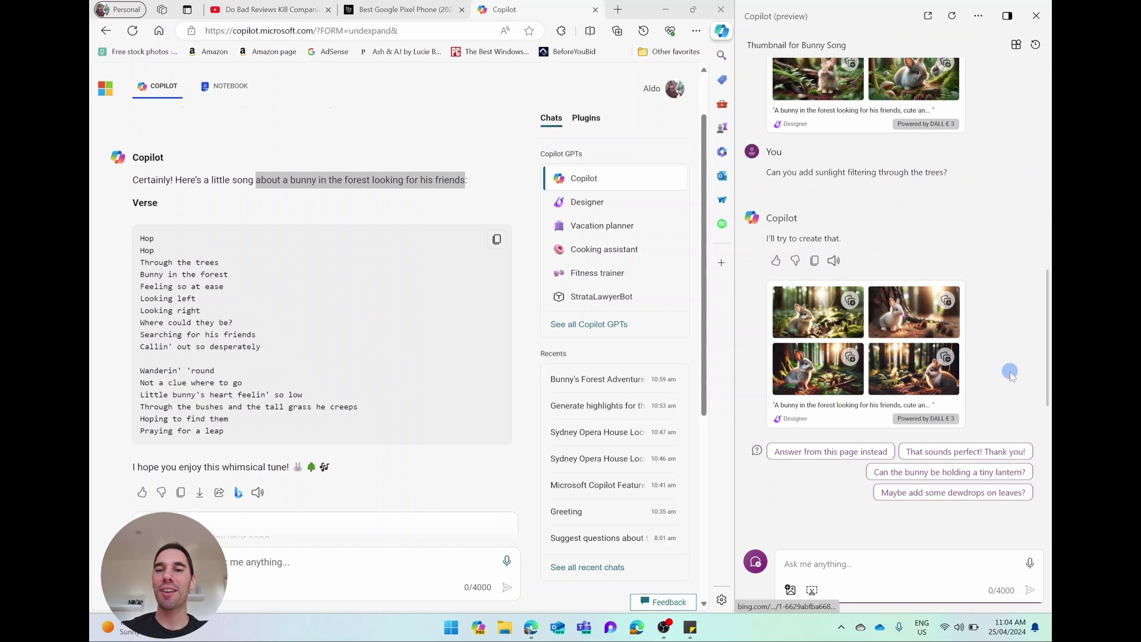
scroll(1006, 385, "up", 1)
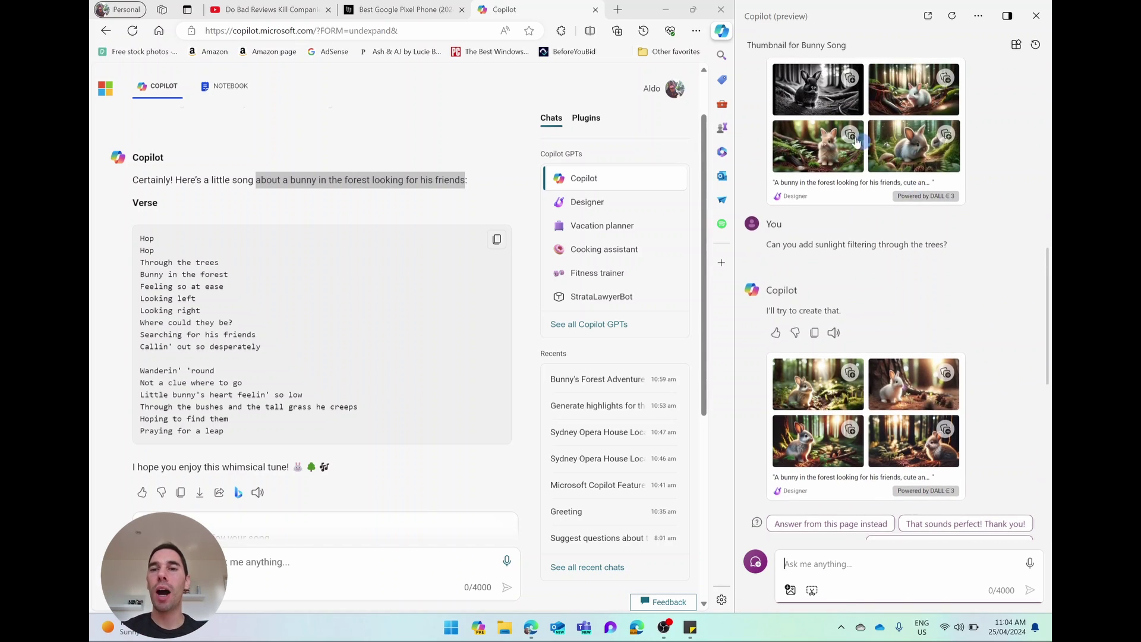
Open the fluffy bunny thumbnail full size, close Copilot, and load it into Microsoft Designer via Customize
left_click(822, 149)
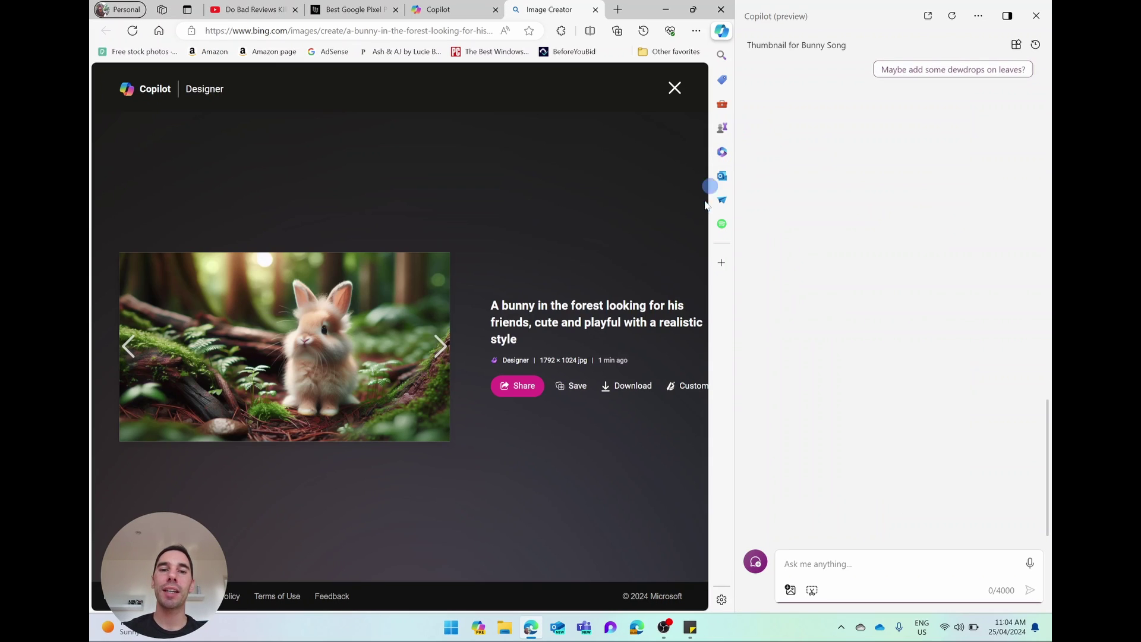
left_click(1035, 16)
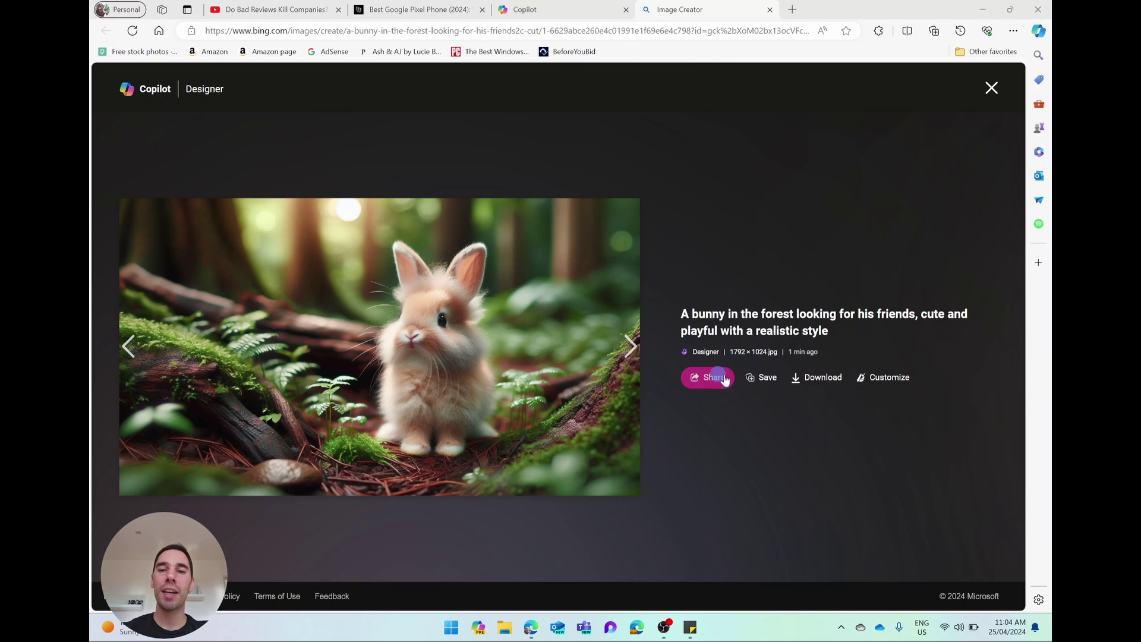
left_click(832, 377)
left_click(886, 379)
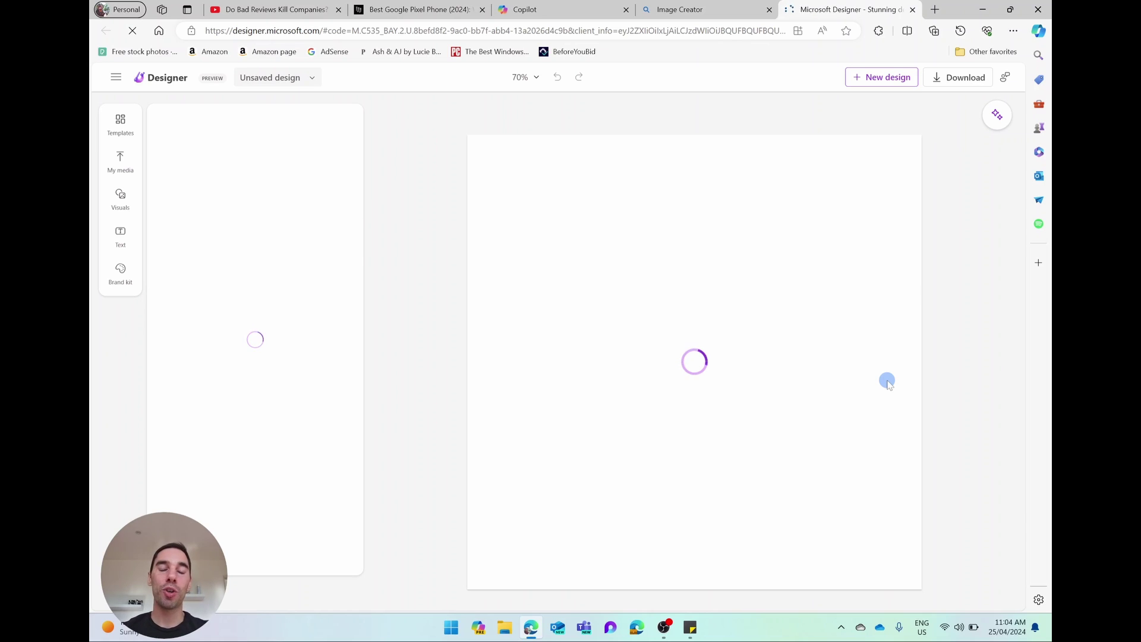
Apply strikethrough to the 'generate an image' line in the Sticky Notes checklist
key("alt+Tab")
key("alt+Tab")
key("alt+Tab")
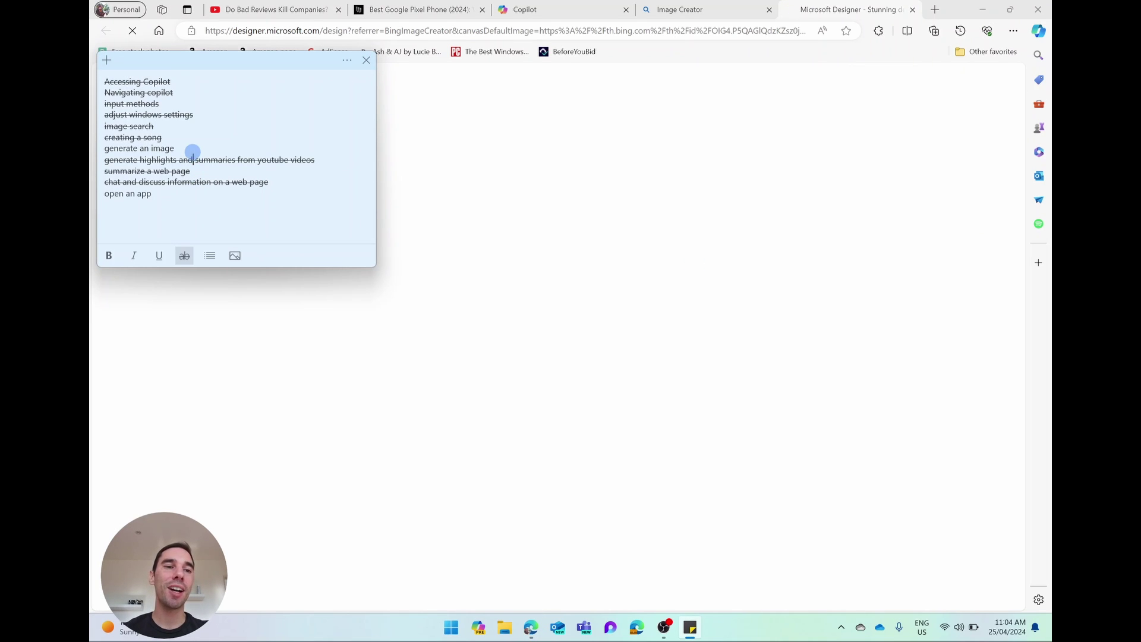
triple_click(192, 149)
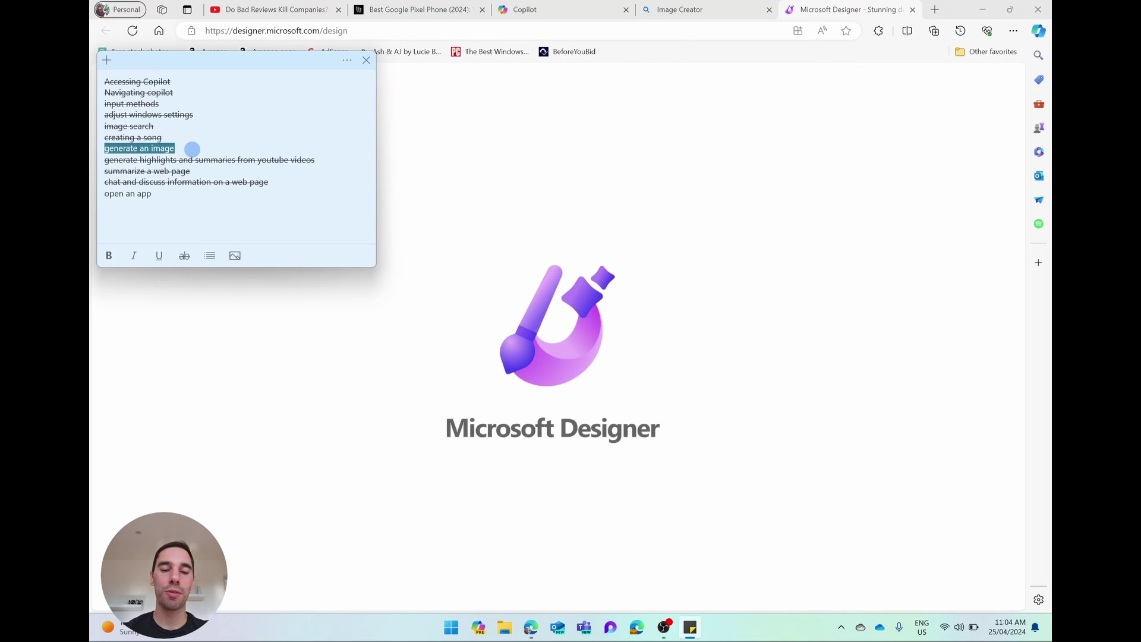
key("XF86AudioLowerVolume")
left_click(186, 256)
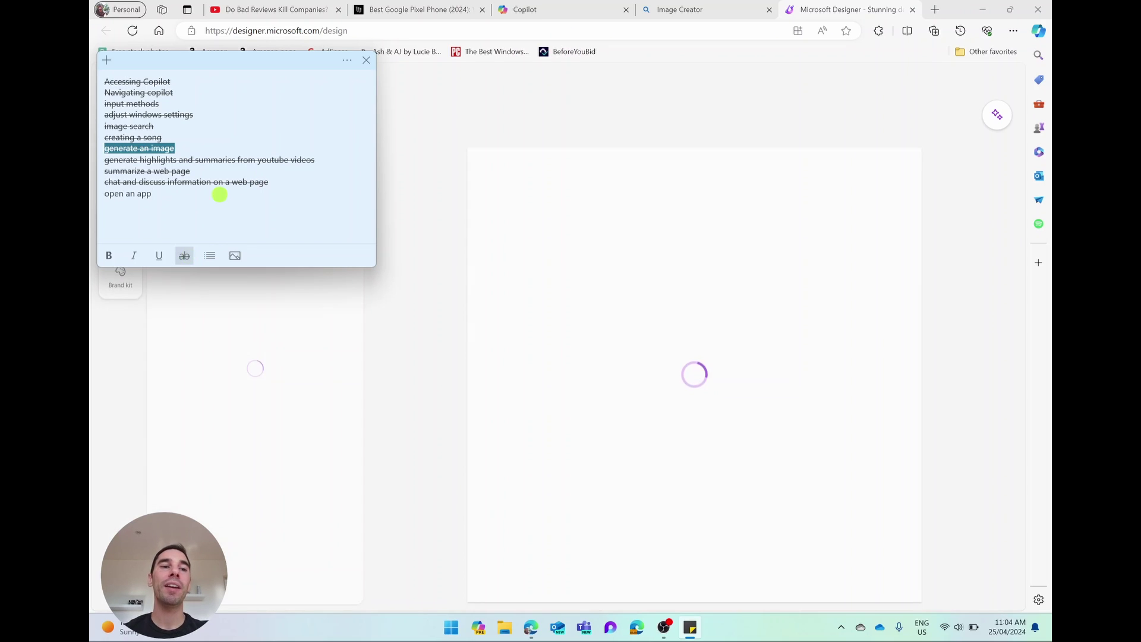
left_click(219, 194)
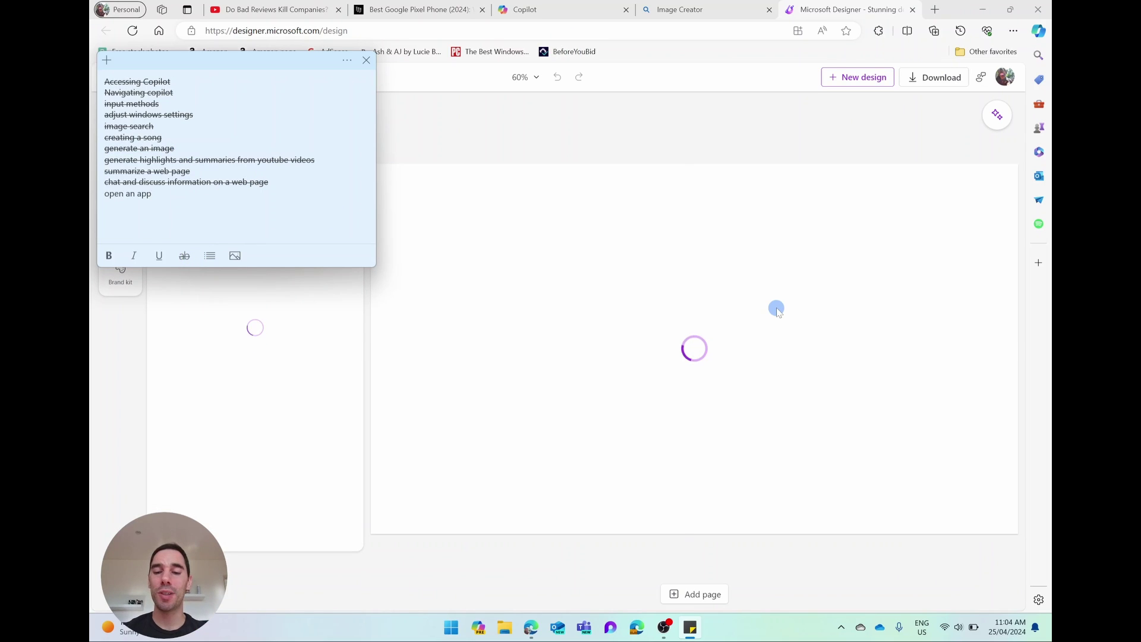
Send Copilot 'open up powerpoint' and confirm with Yes to launch PowerPoint
key("super+c")
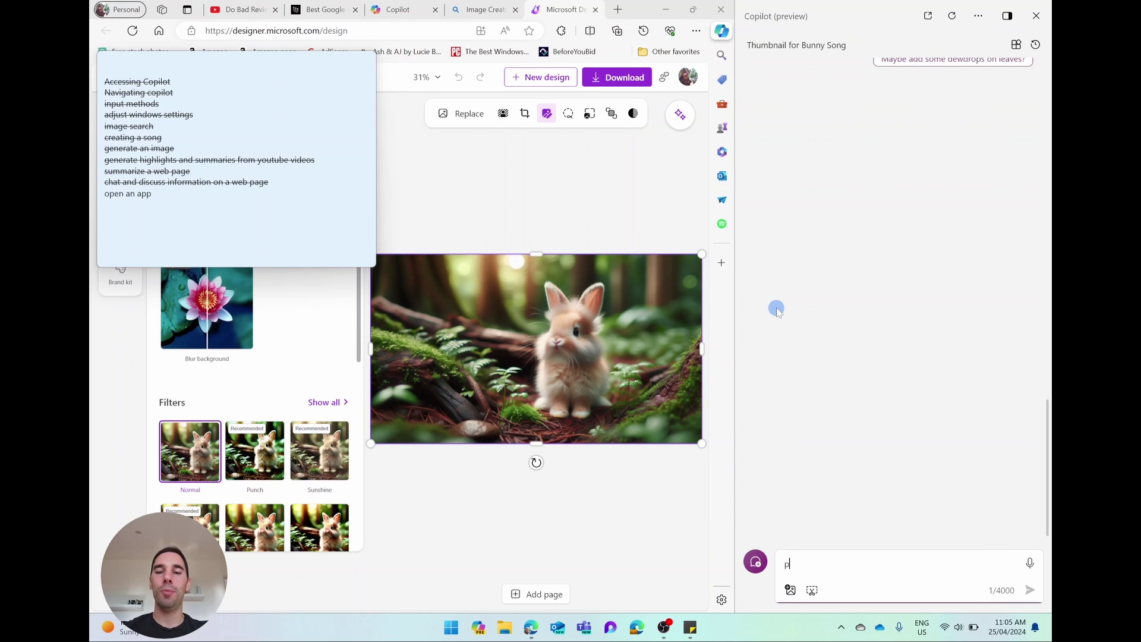
type("open up powerpoint")
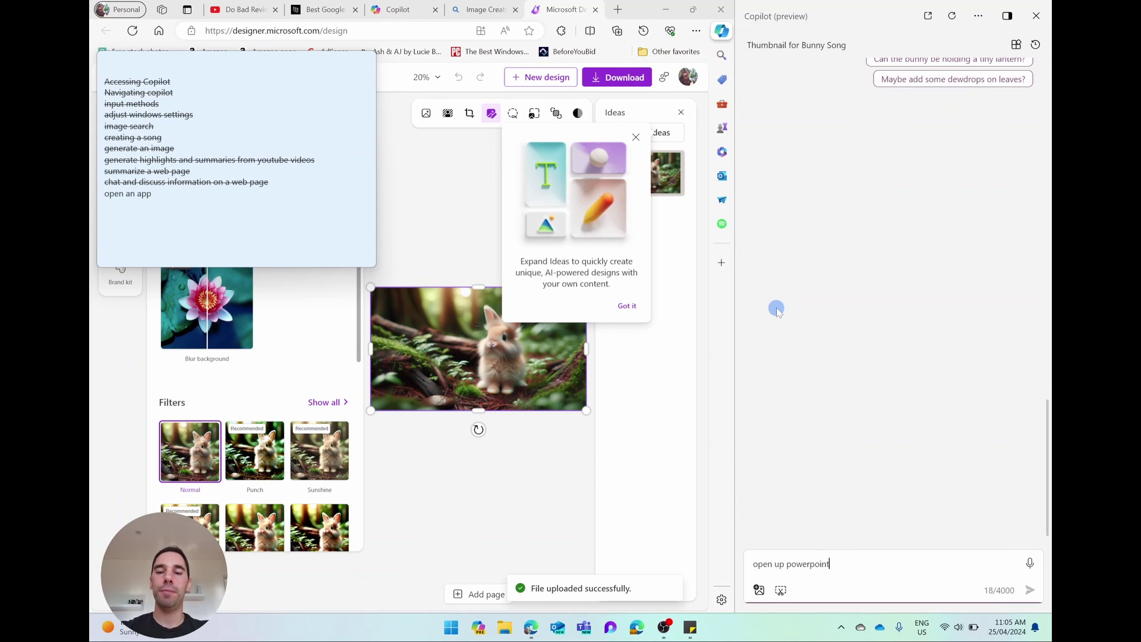
key("Return")
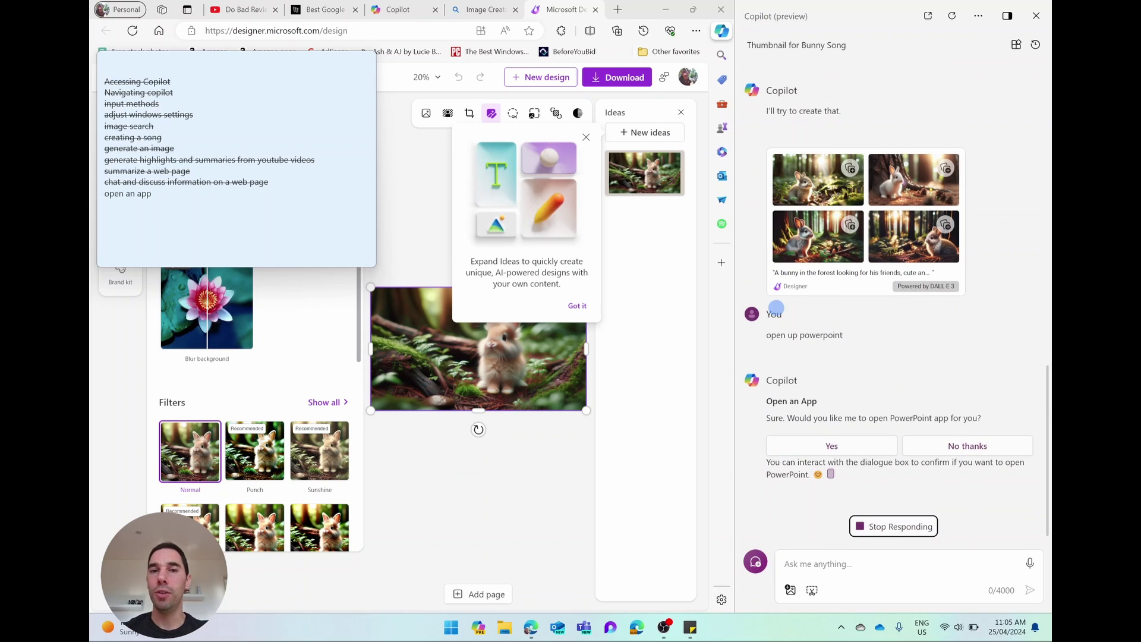
left_click(829, 441)
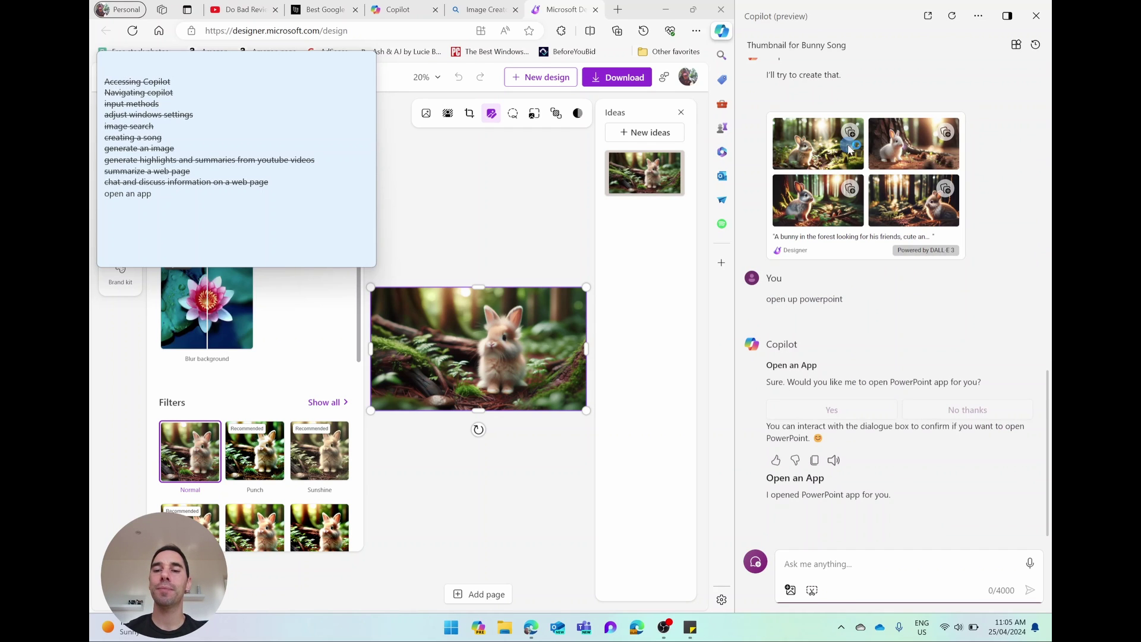